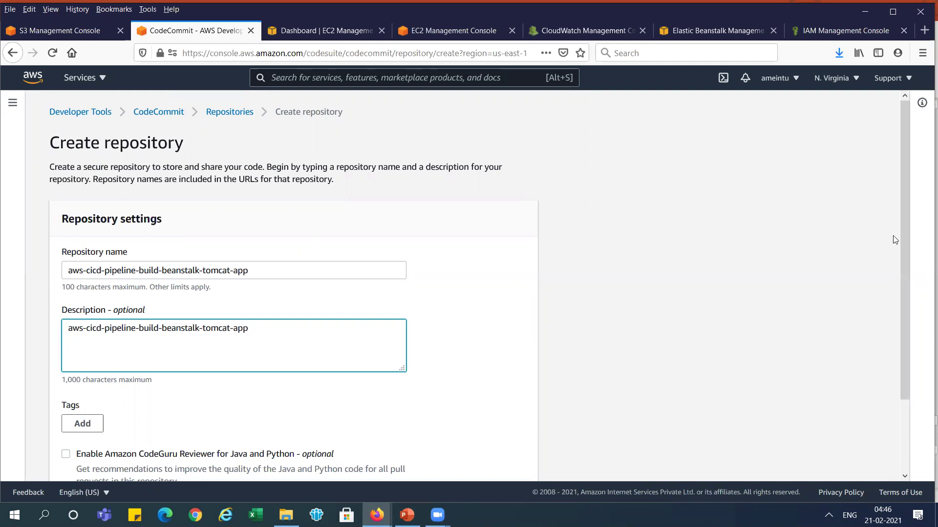
# - Add a tag to the new repository with the key Project
pyautogui.scroll(-2, 904, 228)
pyautogui.click(83, 344)
pyautogui.click(119, 356)
pyautogui.click(119, 355)
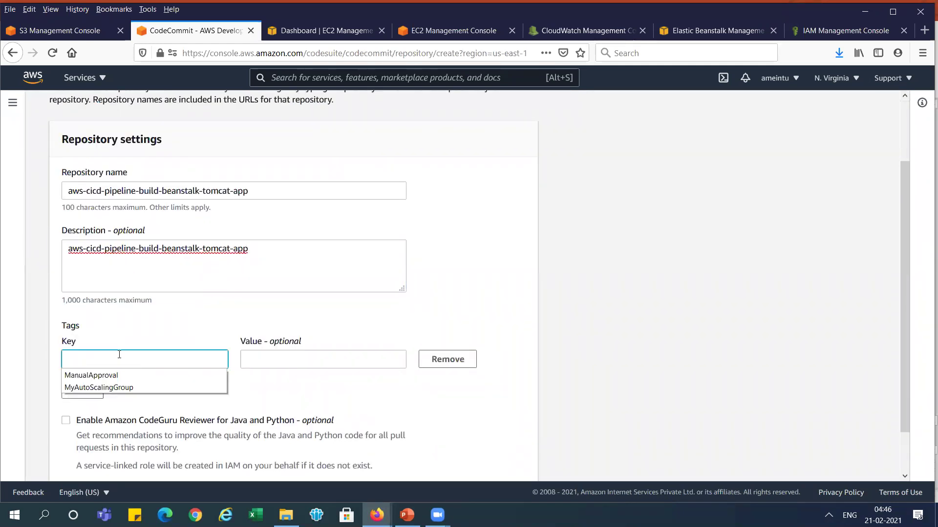
pyautogui.click(119, 355)
pyautogui.write('Project')
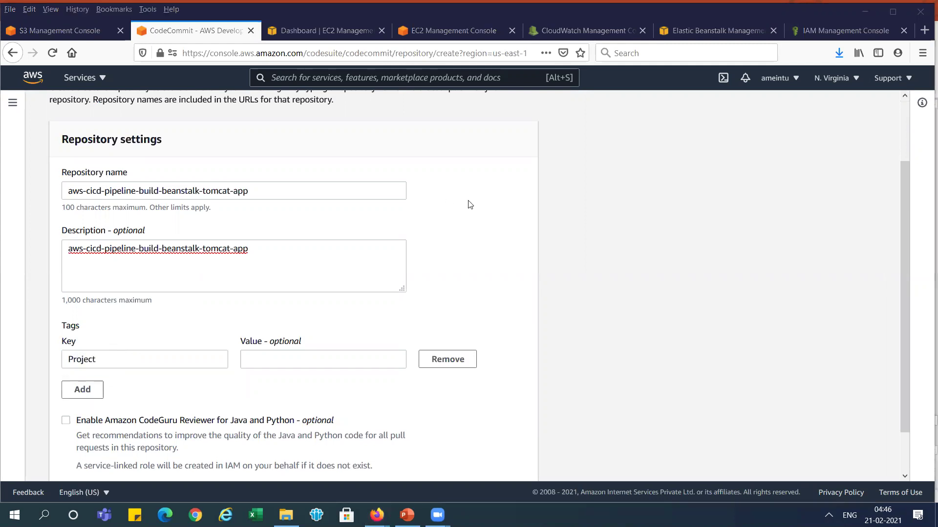
# - Copy "tomcat application" from the Create Repository slide in PowerPoint and enter it as the Project tag's value in the browser
pyautogui.hotkey('alt', 'Tab')
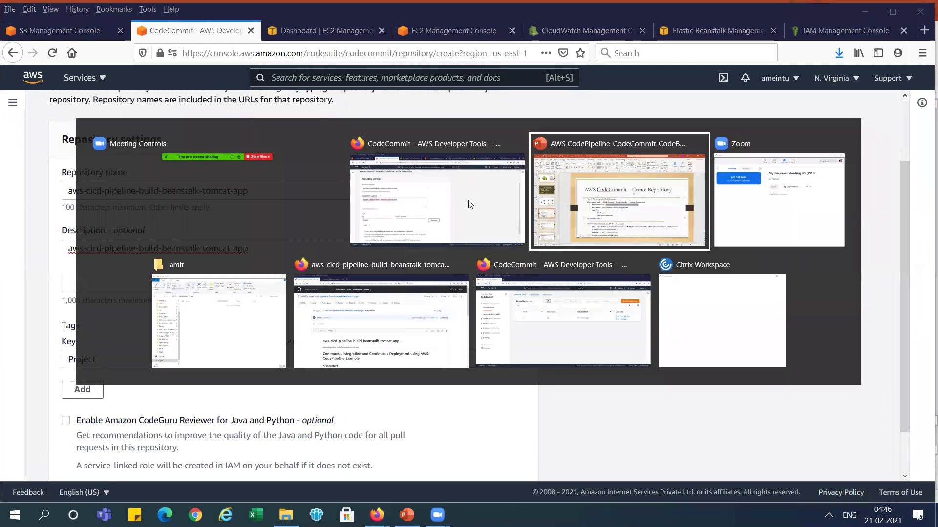
pyautogui.moveTo(370, 336); pyautogui.dragTo(428, 338)
pyautogui.hotkey('ctrl', 'c')
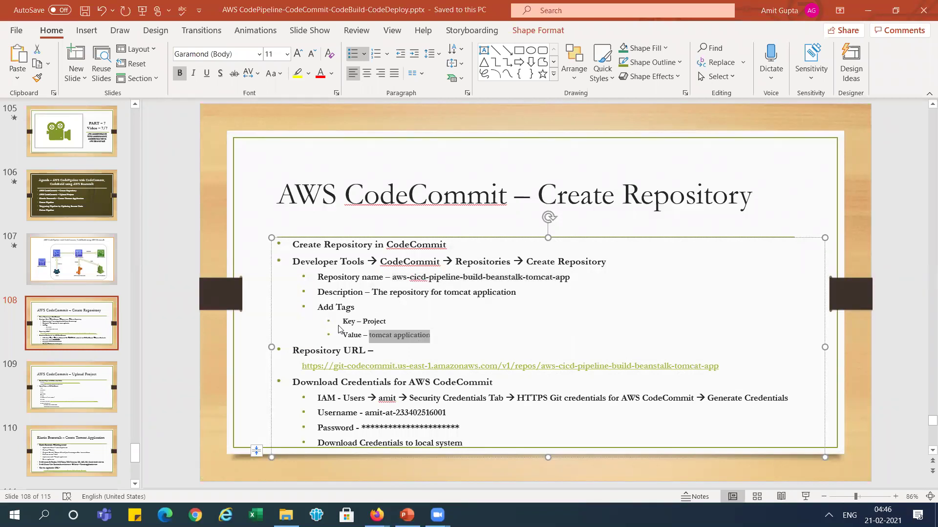
pyautogui.hotkey('alt', 'Tab')
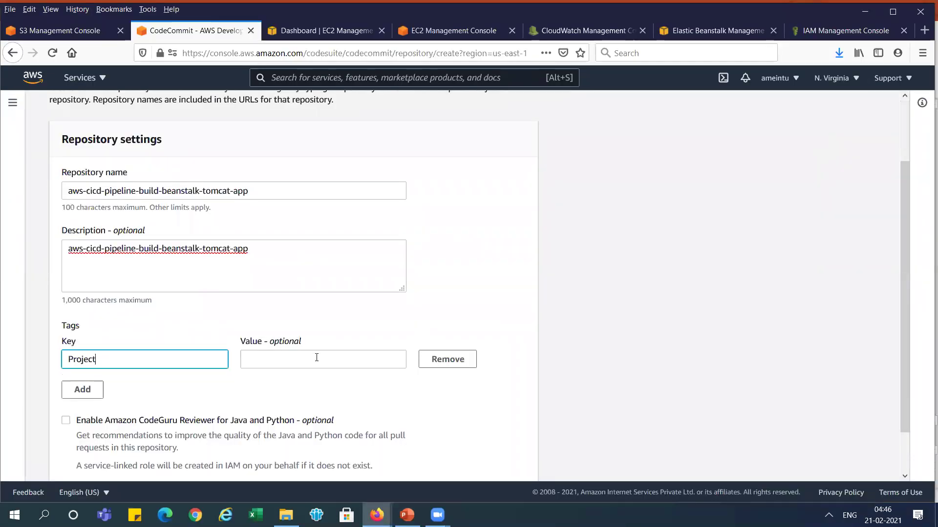
pyautogui.click(316, 358)
pyautogui.hotkey('ctrl', 'v')
# - Replace the hyphens in the repository description with spaces so it reads "aws cicd pipeline build beanstalk tomcat app"
pyautogui.click(88, 252)
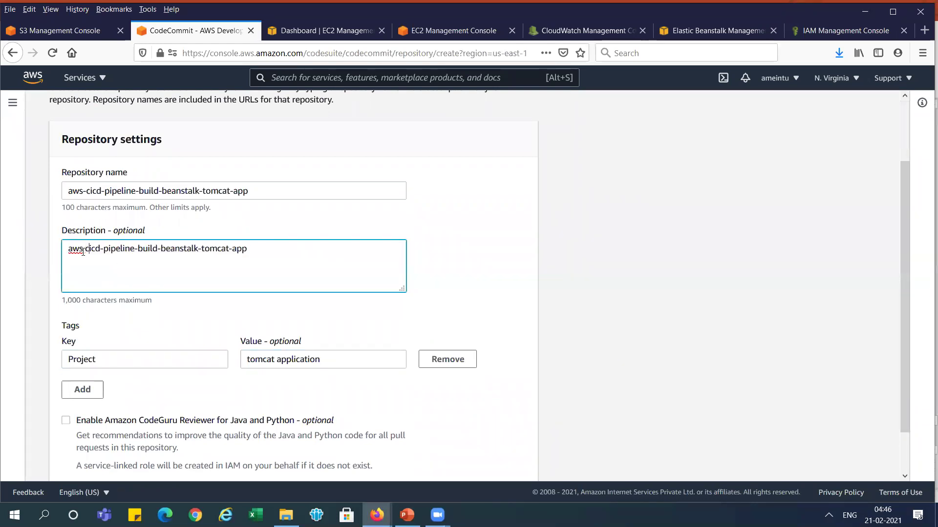
pyautogui.press('Right')
pyautogui.press('Delete')
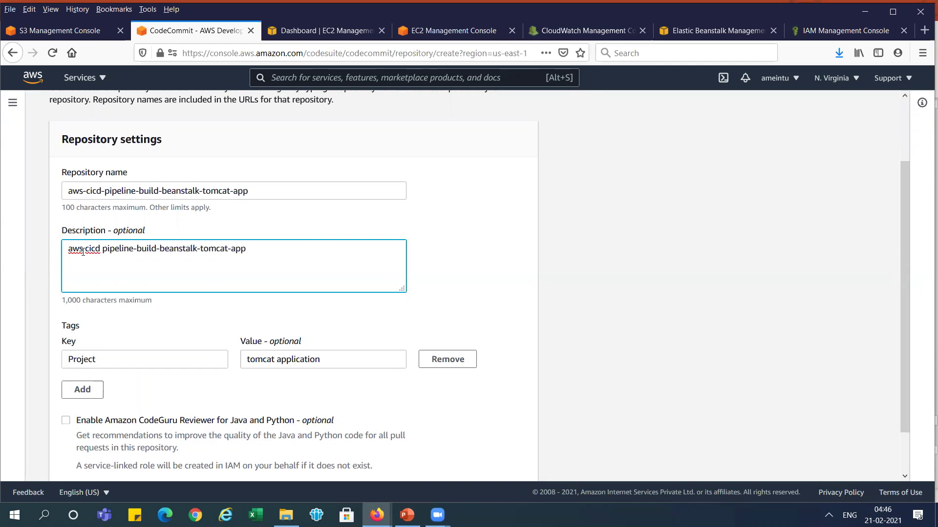
pyautogui.hotkey('ctrl', 'Right')
pyautogui.press('Delete')
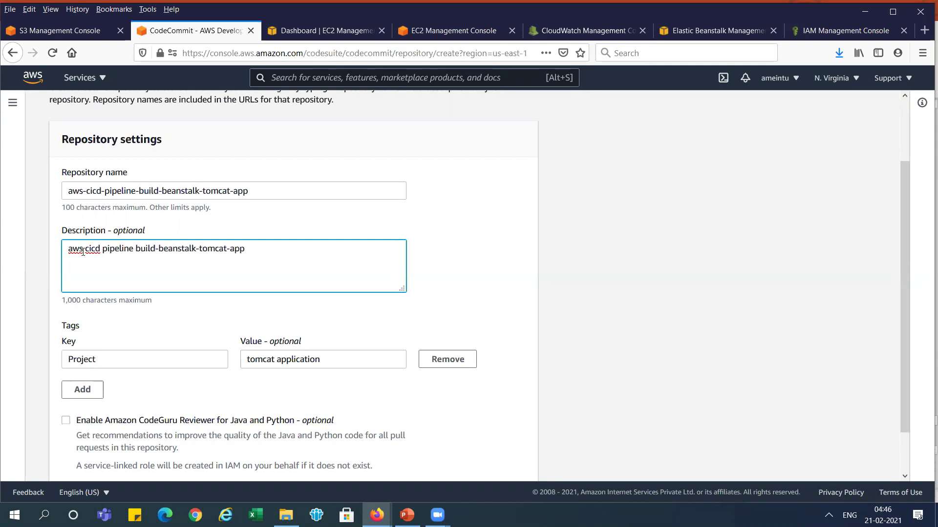
pyautogui.hotkey('ctrl', 'Right')
pyautogui.press('Delete')
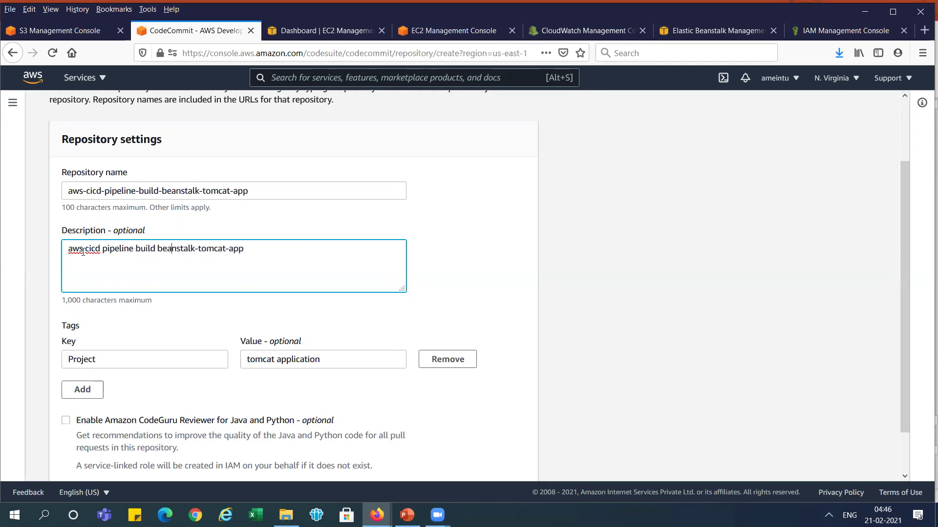
pyautogui.press('Delete')
pyautogui.hotkey('ctrl', 'Right')
pyautogui.press('Delete')
# - Create the aws-cicd-pipeline-build-beanstalk-tomcat-app repository and view its clone URL options
pyautogui.moveTo(909, 213); pyautogui.dragTo(912, 303)
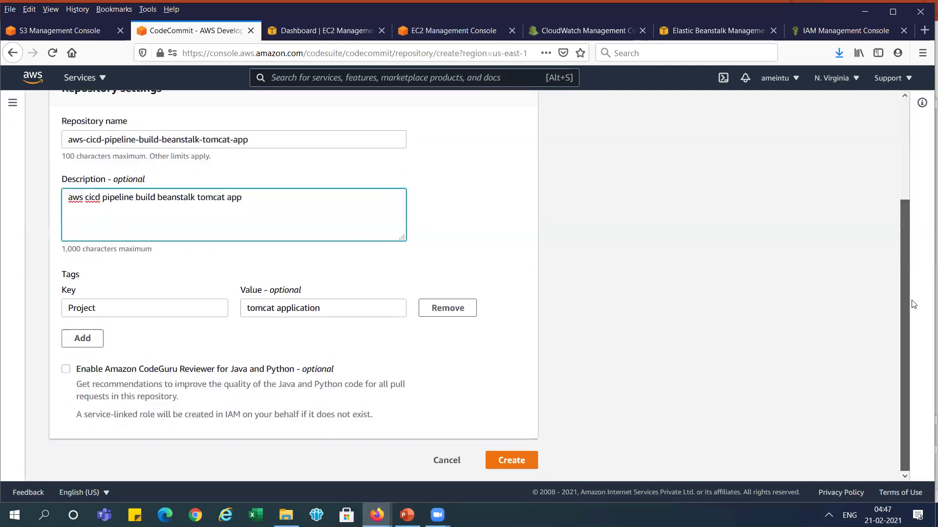
pyautogui.click(526, 462)
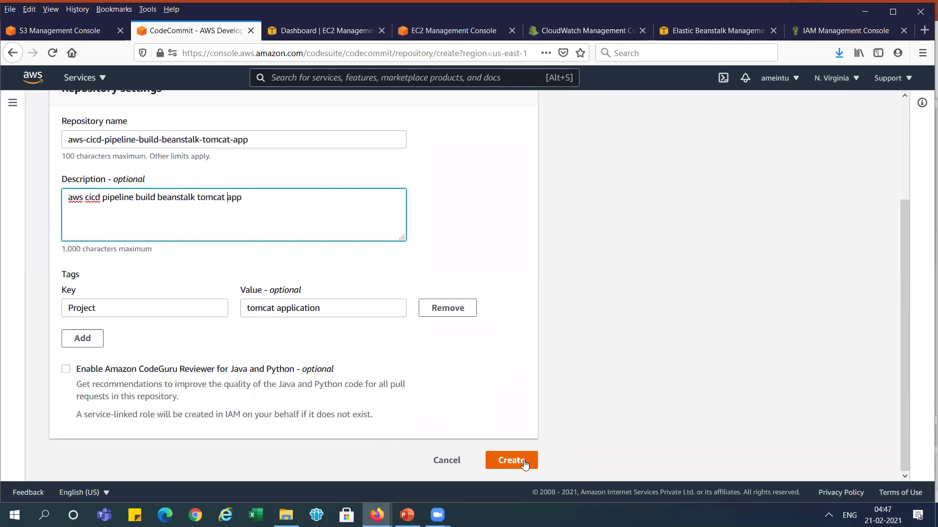
pyautogui.click(512, 460)
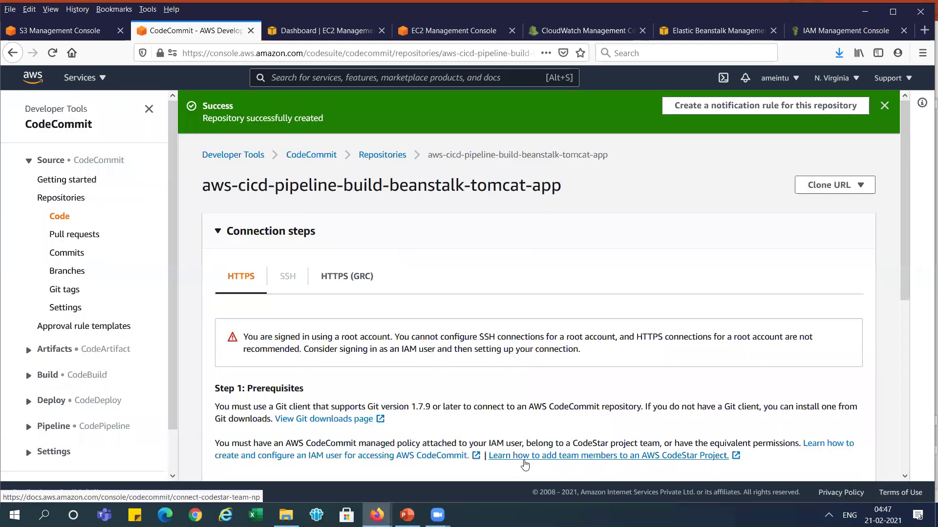
pyautogui.click(885, 108)
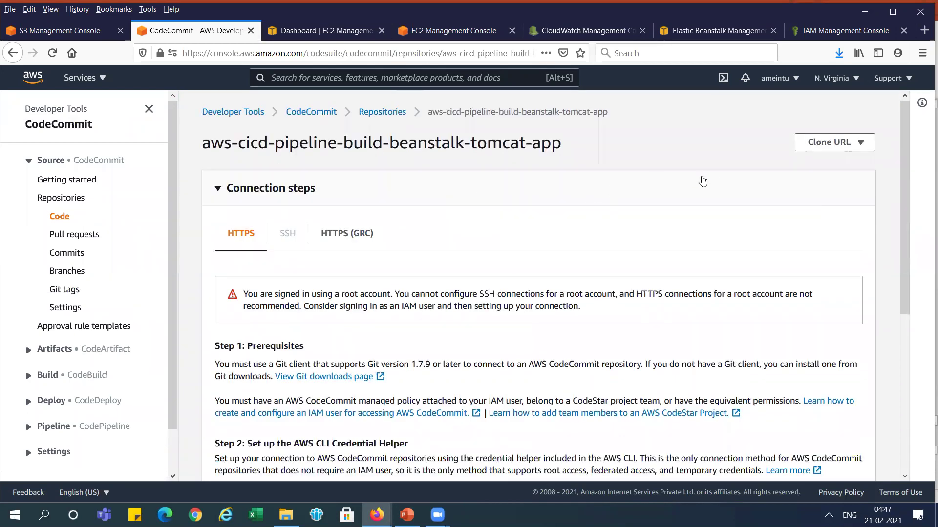
pyautogui.click(859, 146)
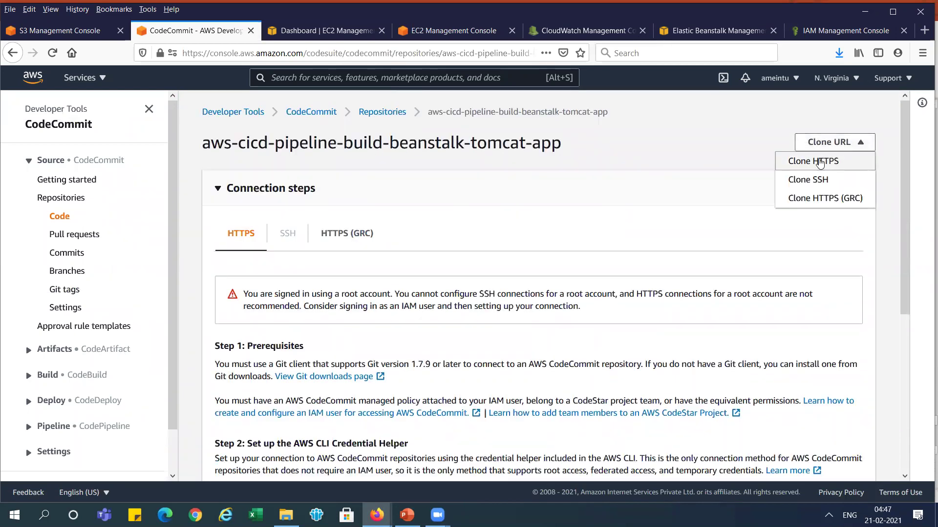
pyautogui.click(687, 169)
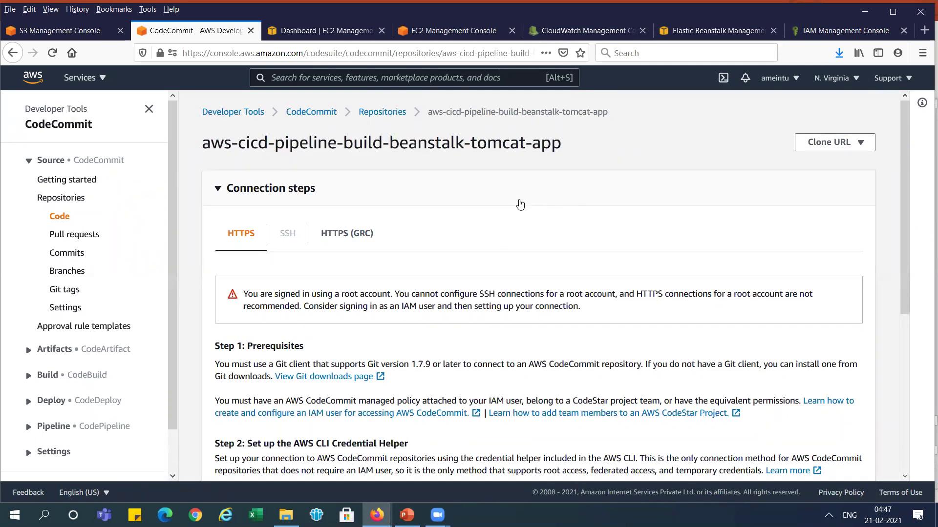
# - In the IAM console, open the existing user's security credentials and examine the HTTPS Git credentials for AWS CodeCommit
pyautogui.click(858, 34)
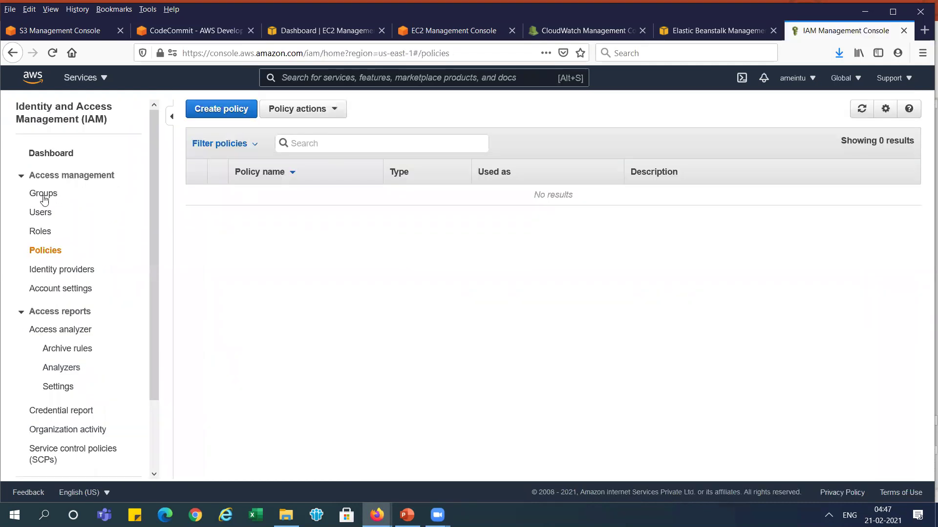
pyautogui.click(48, 220)
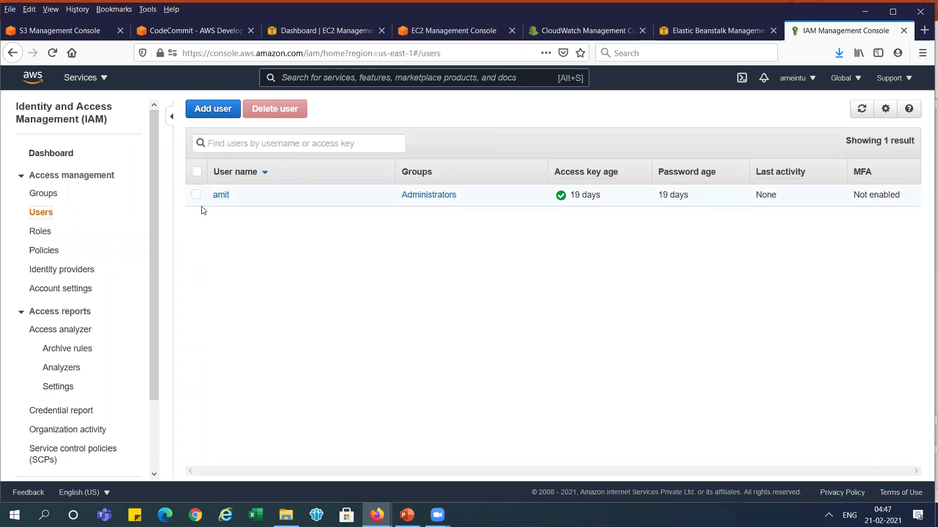
pyautogui.click(218, 197)
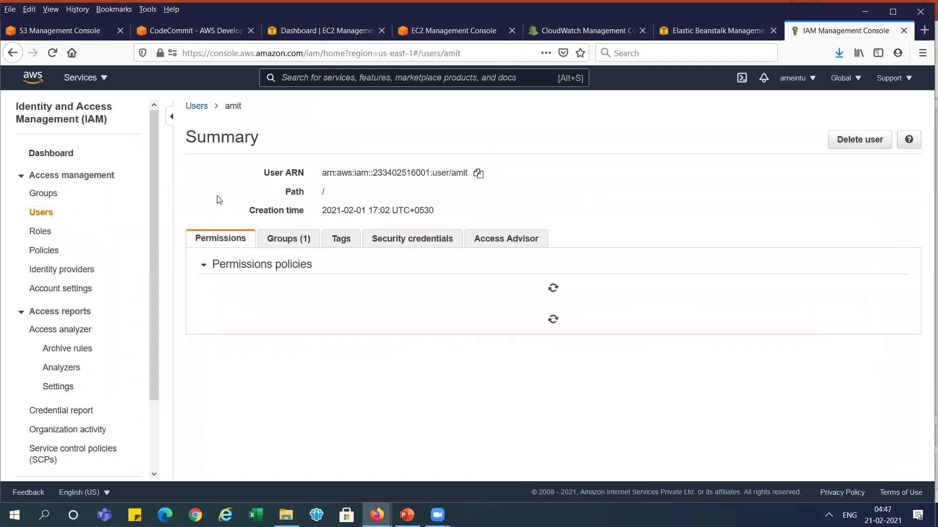
pyautogui.click(441, 240)
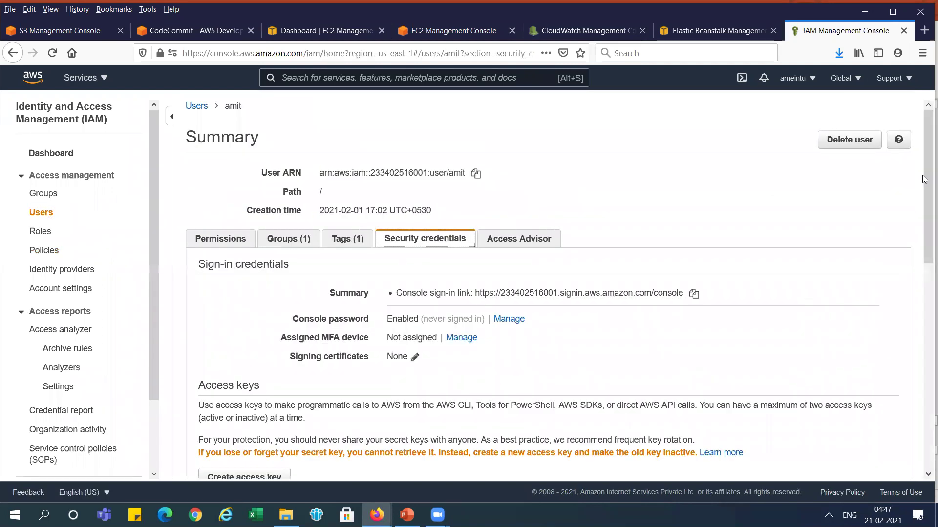
pyautogui.scroll(-1, 925, 246)
pyautogui.scroll(-8, 924, 246)
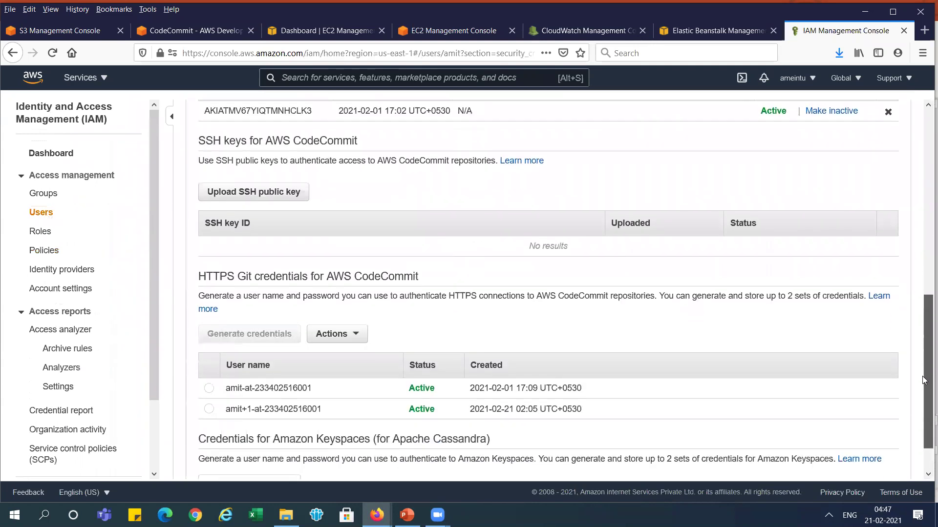
pyautogui.moveTo(221, 240); pyautogui.dragTo(423, 244)
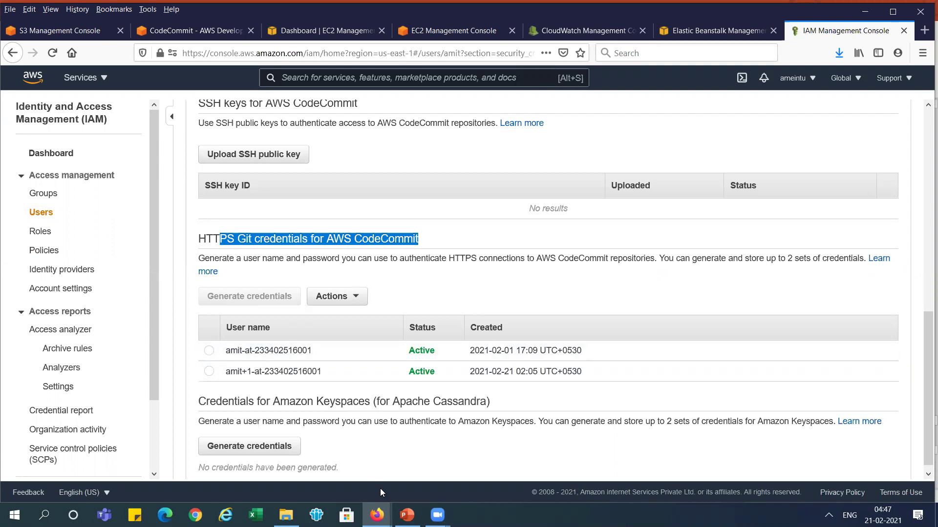
# - Switch to PowerPoint and review the credential notes and the git push instructions on the Upload Project slide
pyautogui.click(407, 515)
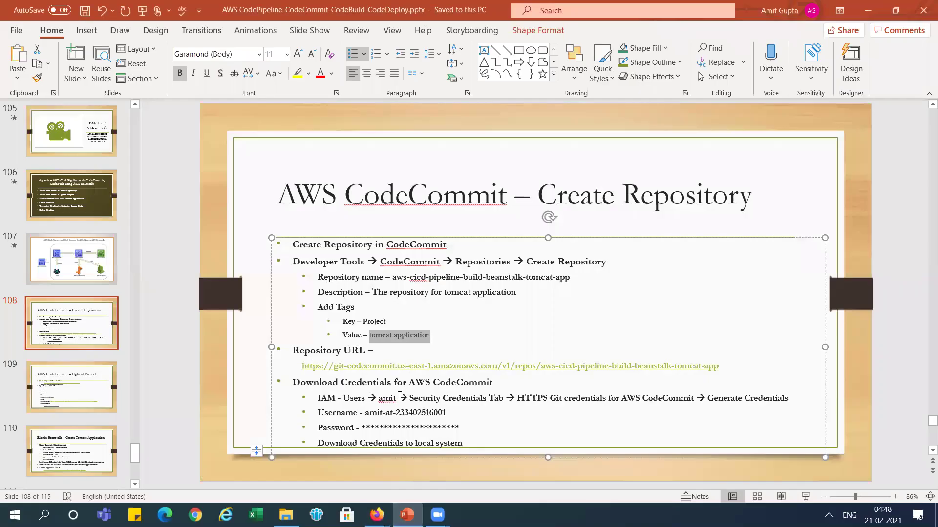
pyautogui.moveTo(373, 414); pyautogui.dragTo(468, 442)
pyautogui.click(467, 441)
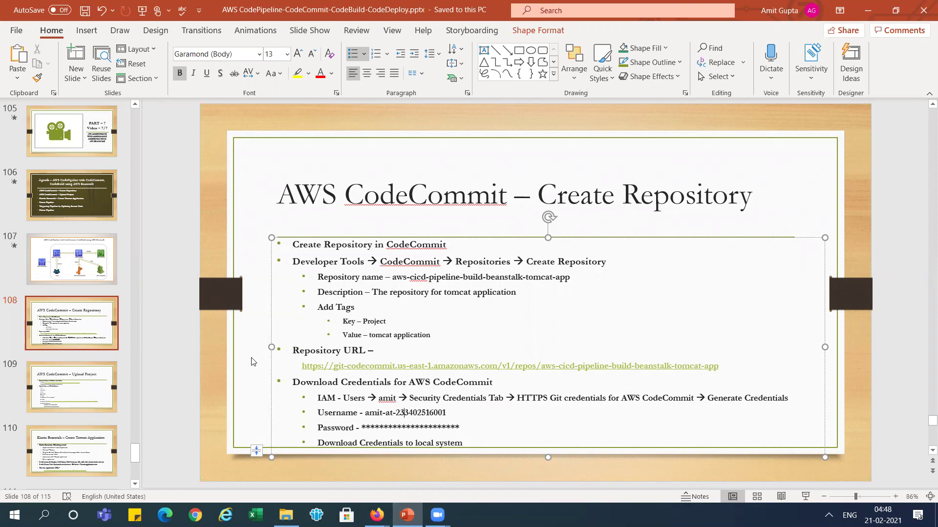
pyautogui.click(81, 380)
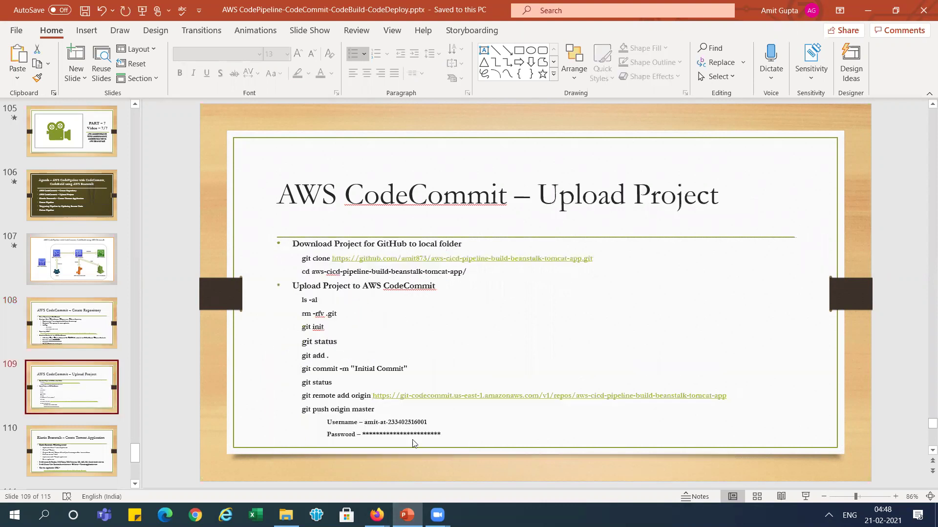
pyautogui.moveTo(323, 411); pyautogui.dragTo(360, 416)
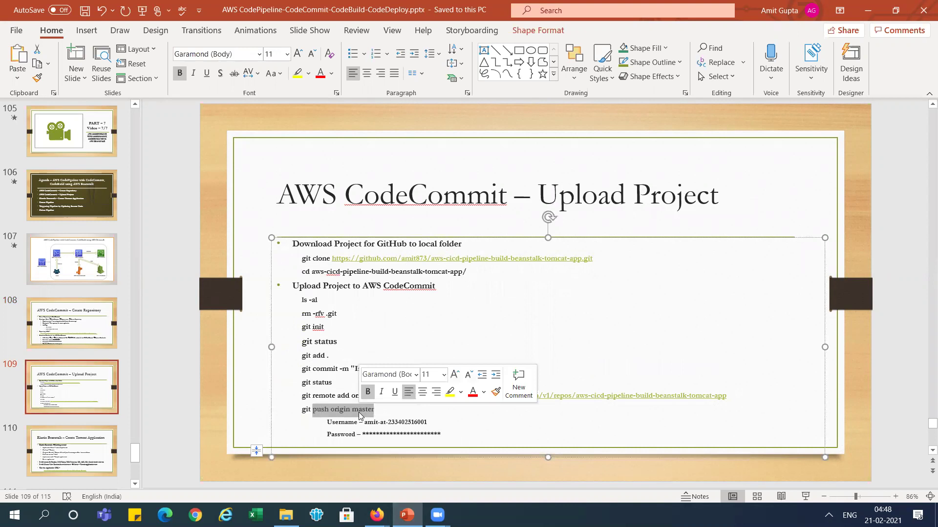
pyautogui.moveTo(367, 422); pyautogui.dragTo(416, 421)
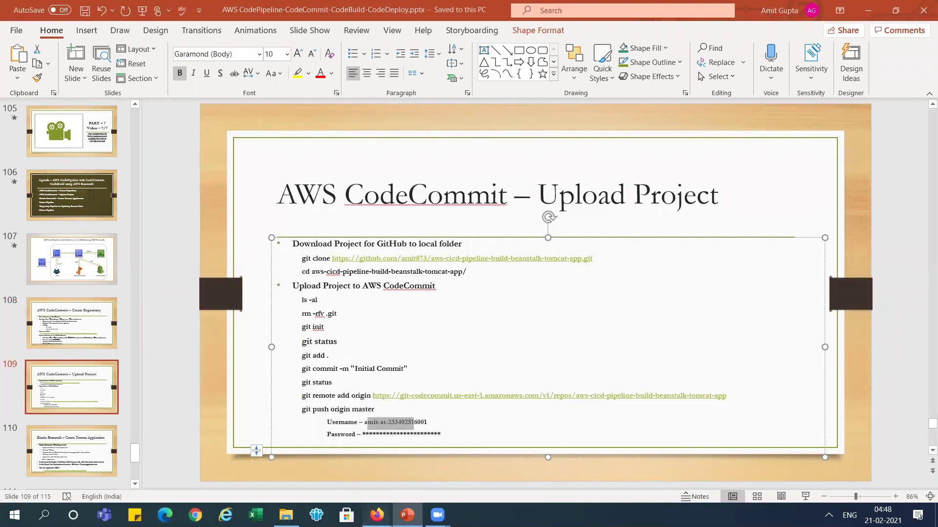
# - Switch to the GitHub browser window, open the aws-cicd-pipeline-build-beanstalk-tomcat-app repository's main page and get its HTTPS clone URL
pyautogui.moveTo(376, 516)
pyautogui.click(393, 474)
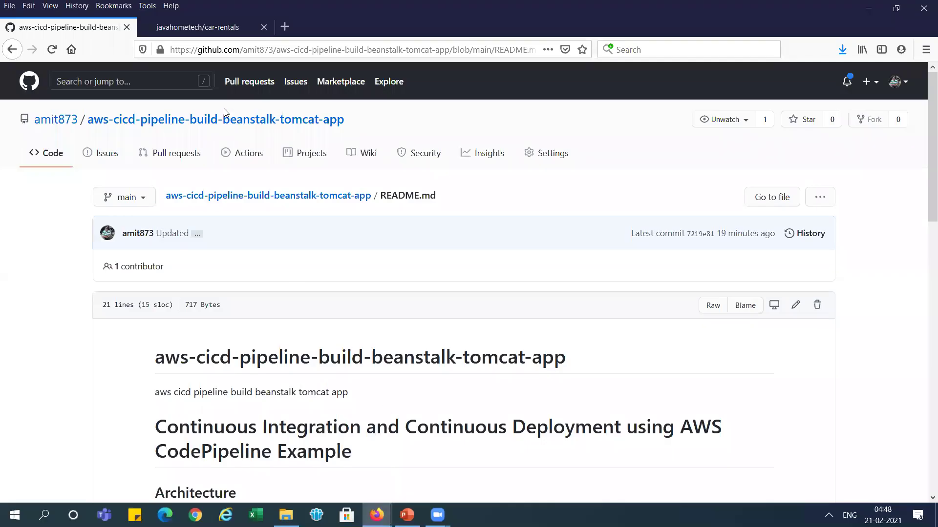
pyautogui.click(323, 196)
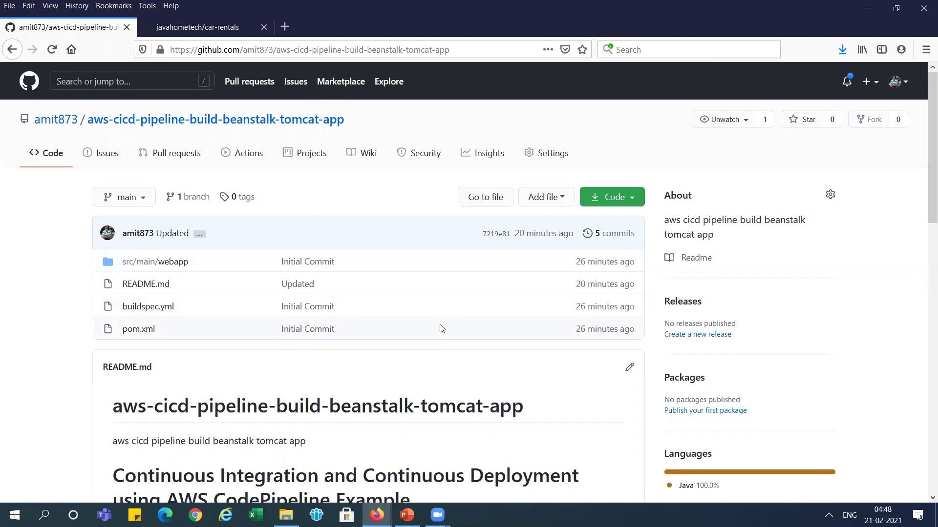
pyautogui.click(632, 201)
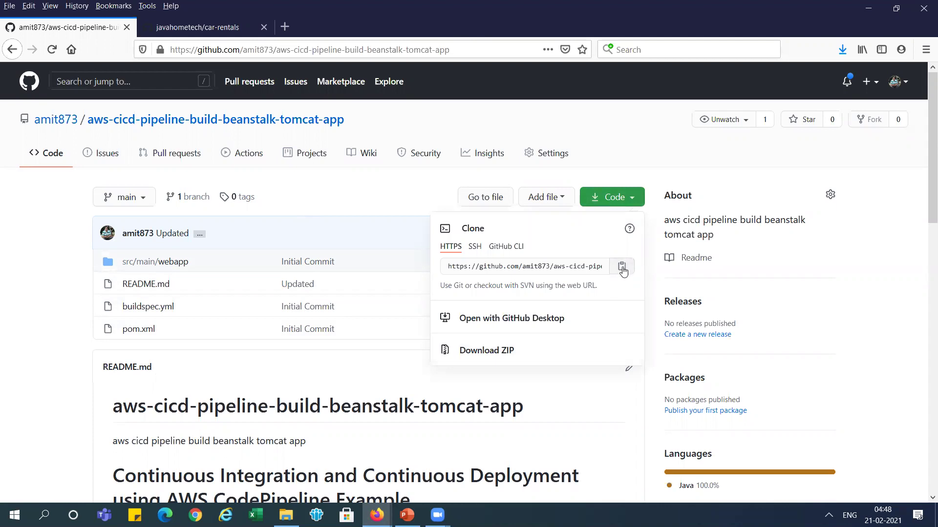
# - Switch to File Explorer and start Git Bash in the empty Downloads subfolder
pyautogui.click(286, 515)
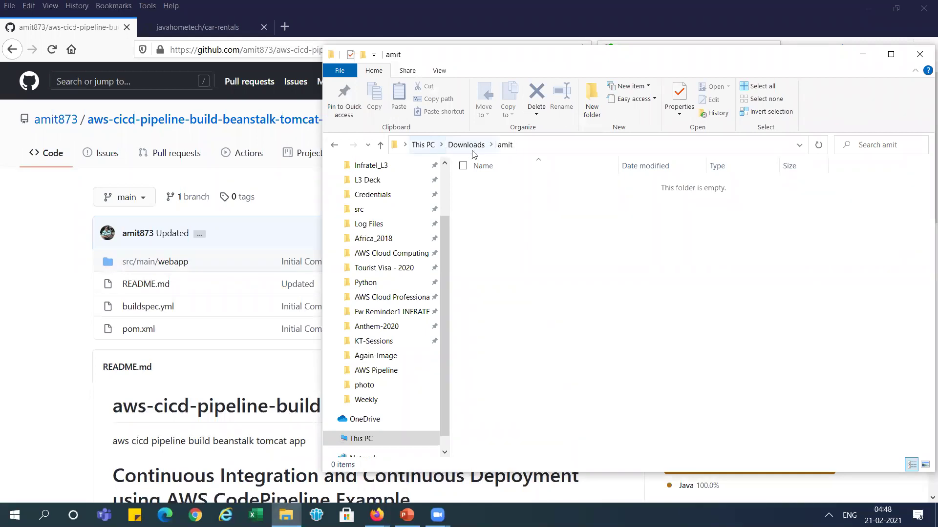
pyautogui.rightClick(541, 267)
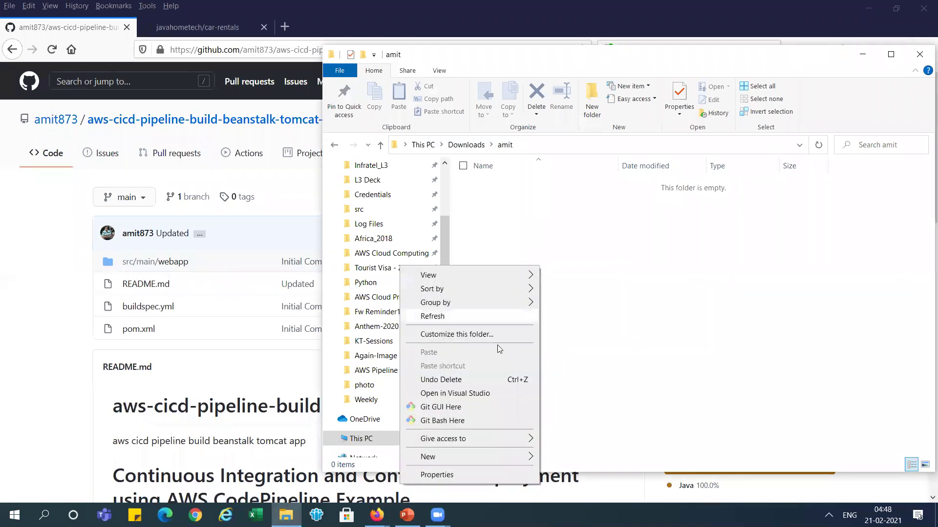
pyautogui.click(442, 421)
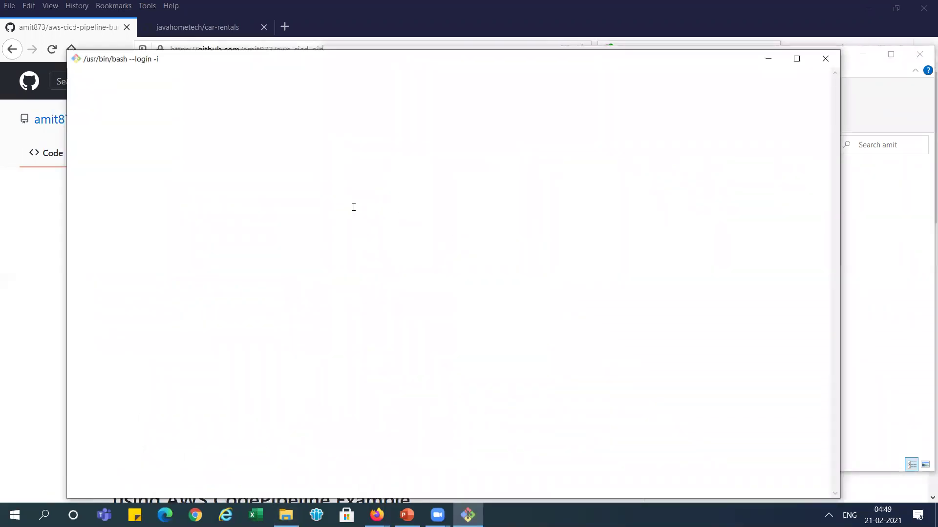
# - Check the working directory with pwd and list its contents with ls
pyautogui.write('pwd')
pyautogui.press('Return')
pyautogui.write('l')
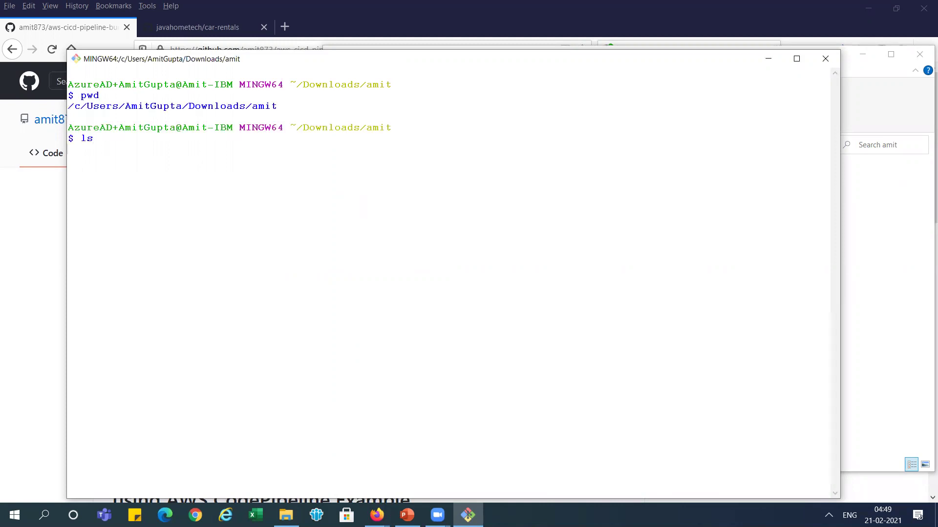
pyautogui.write('s')
pyautogui.press('Return')
# - Clone the aws-cicd-pipeline-build-beanstalk-tomcat-app repository from GitHub into the current folder with git clone over HTTPS
pyautogui.write('g')
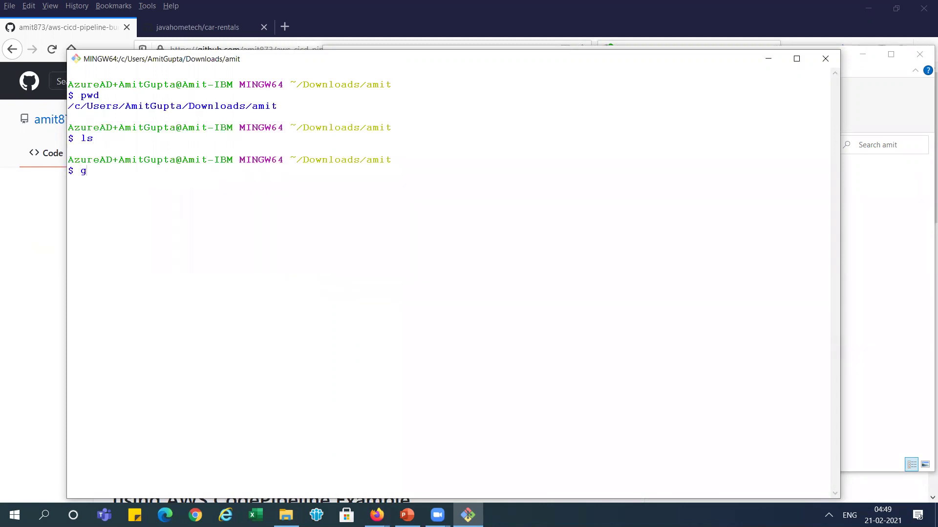
pyautogui.write('it clone')
pyautogui.write('https://github.com/amit873/aws-cicd-pipeline-build-beanstalk-tomcat-app.git')
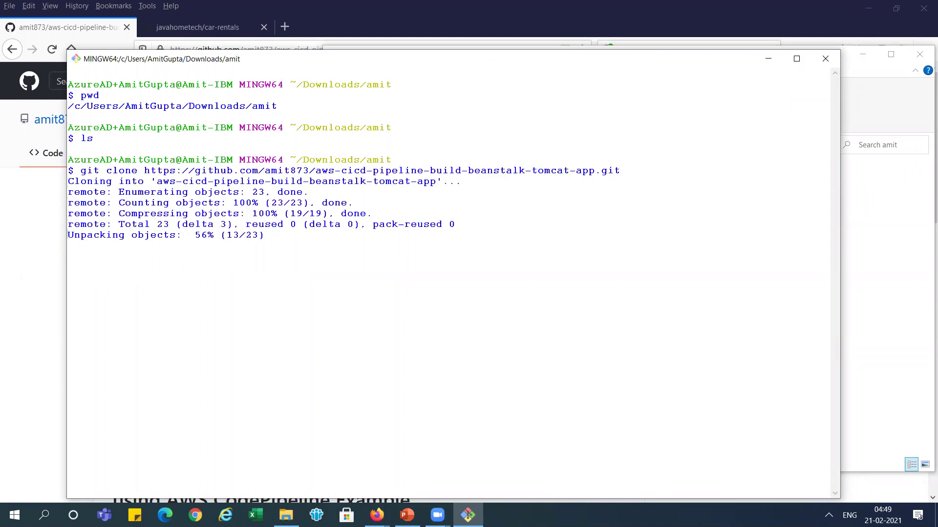
# - Change into the cloned aws-cicd-pipeline-build-beanstalk-tomcat-app folder and list all its contents, including hidden ones, with ls -al
pyautogui.write('ls')
pyautogui.press('Return')
pyautogui.write('cd aws-cicd-pipeline-build-beanstalk-tomcat-app/')
pyautogui.press('Return')
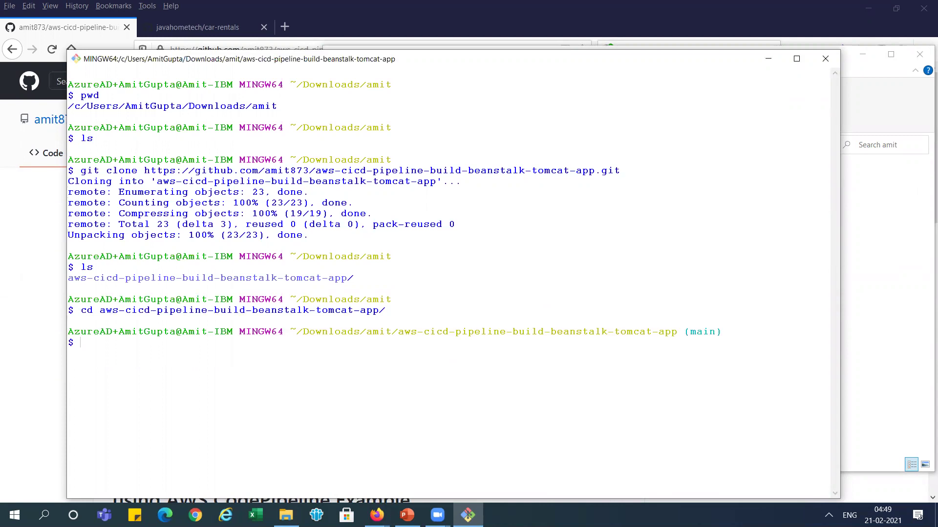
pyautogui.write('ls -al')
pyautogui.press('Return')
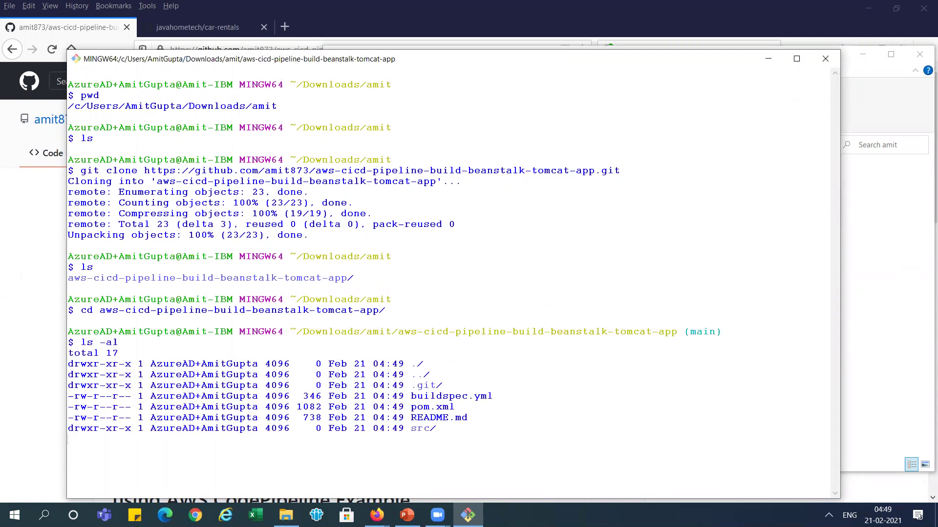
pyautogui.doubleClick(440, 386)
# - Copy the rm -rfv .git command from the PowerPoint slide, run it in Git Bash to delete the .git folder, and clear the terminal
pyautogui.hotkey('alt', 'Tab')
pyautogui.press('Tab')
pyautogui.press('Tab')
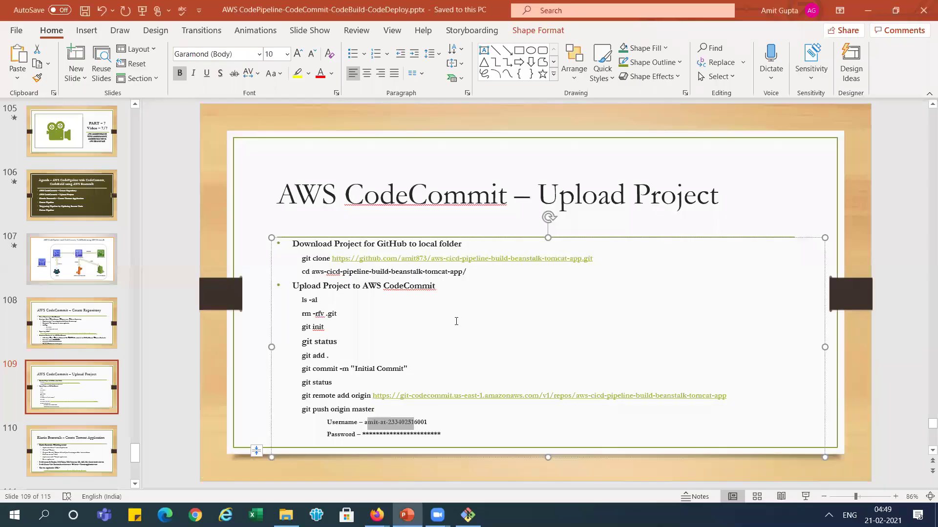
pyautogui.hotkey('alt', 'Tab')
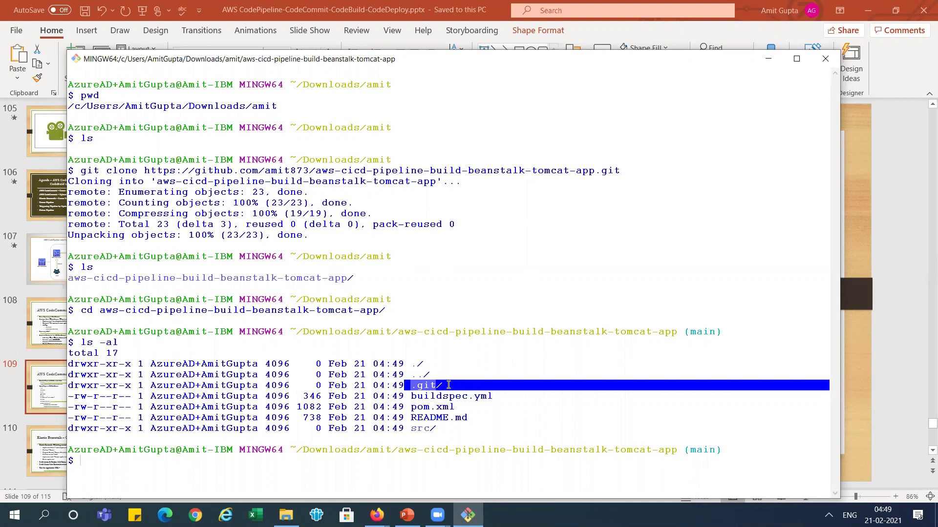
pyautogui.hotkey('alt', 'Tab')
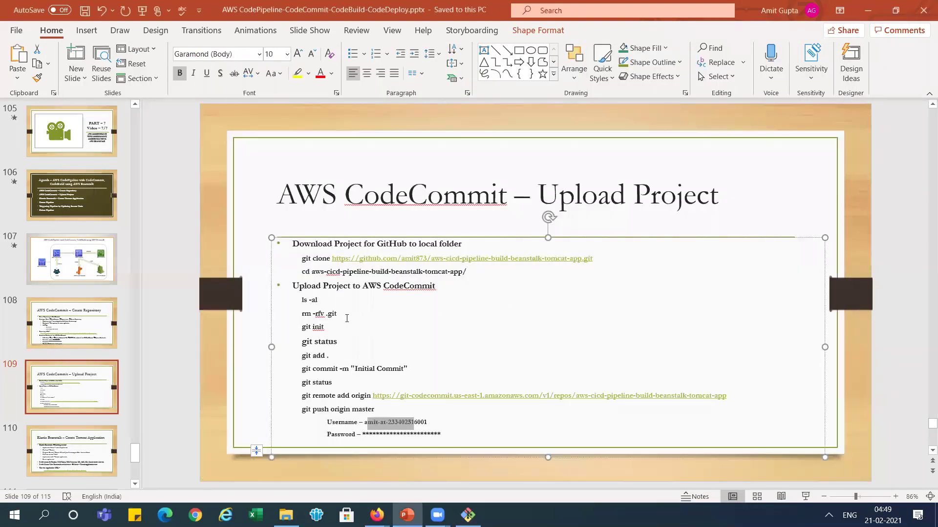
pyautogui.moveTo(301, 314); pyautogui.dragTo(337, 314)
pyautogui.hotkey('ctrl', 'c')
pyautogui.hotkey('alt', 'Tab')
pyautogui.press('shift+Insert')
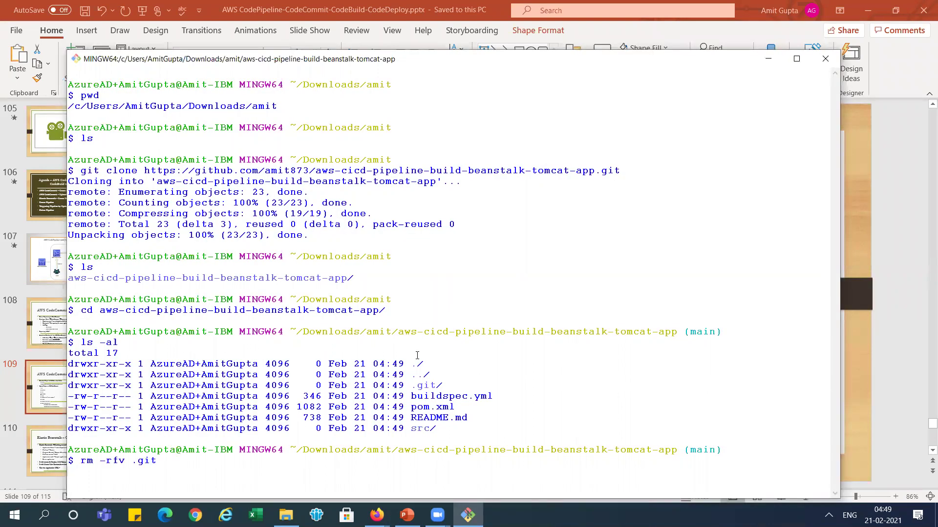
pyautogui.press('Return')
pyautogui.write('clear')
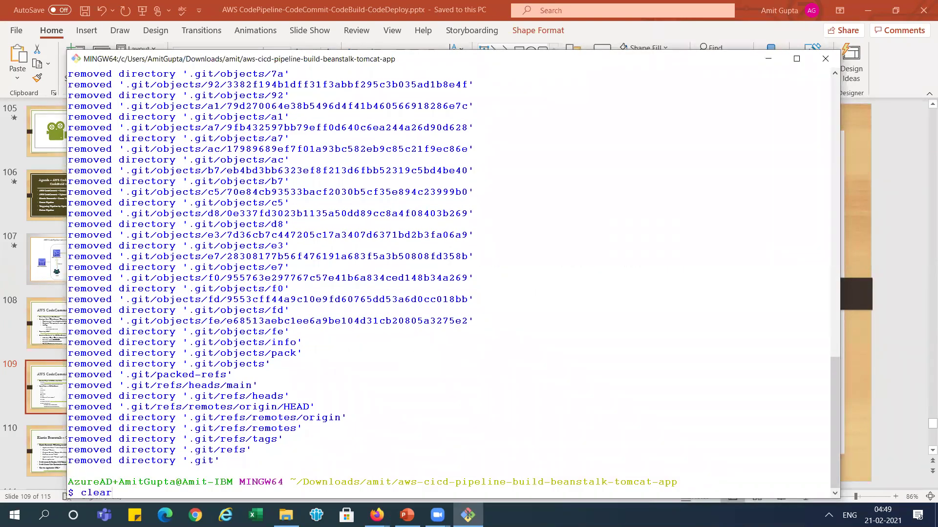
pyautogui.press('Return')
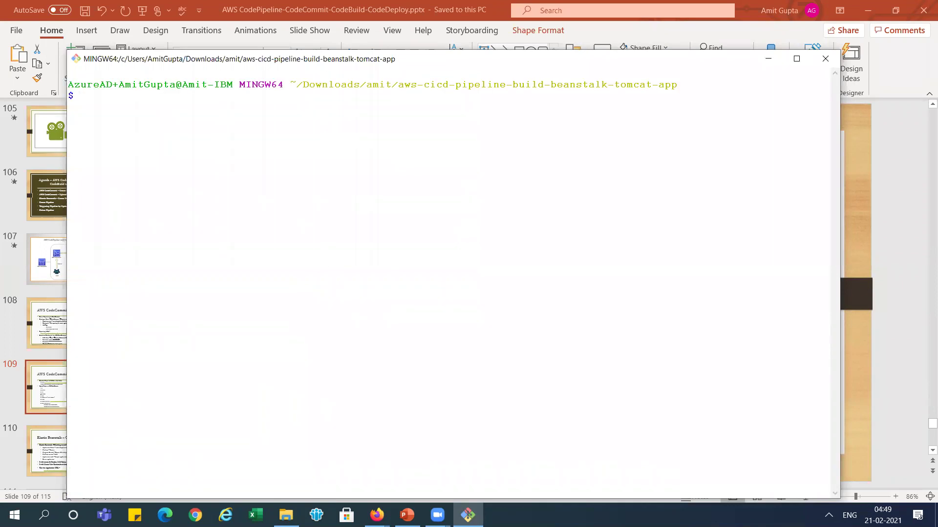
# - Consult the upload slide in PowerPoint and list all files of the project folder in Git Bash with ls -al
pyautogui.hotkey('alt', 'Tab')
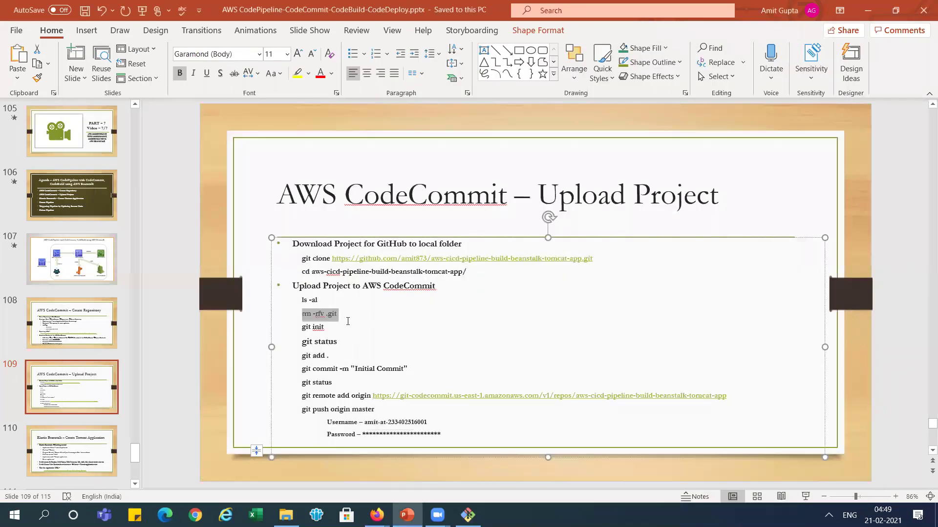
pyautogui.click(348, 321)
pyautogui.hotkey('alt', 'Tab')
pyautogui.write('ls -al')
pyautogui.press('Return')
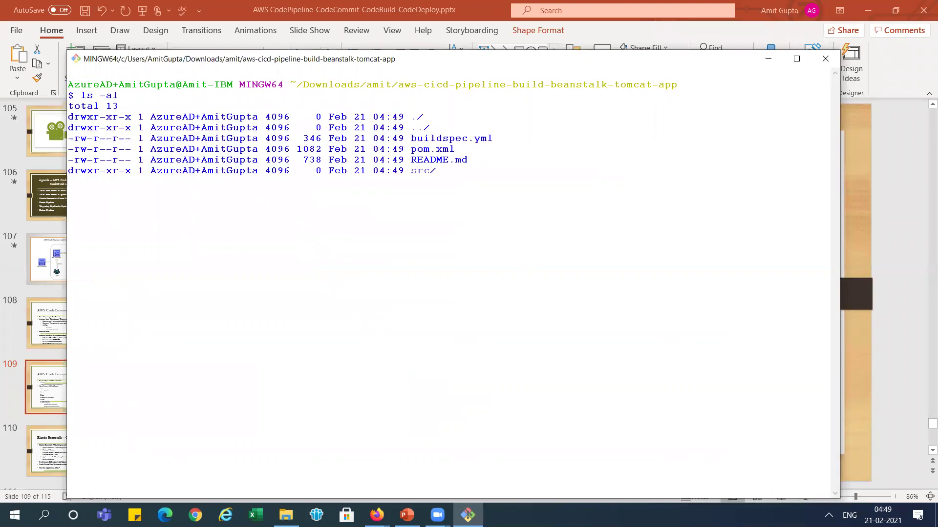
pyautogui.moveTo(450, 131); pyautogui.dragTo(410, 136)
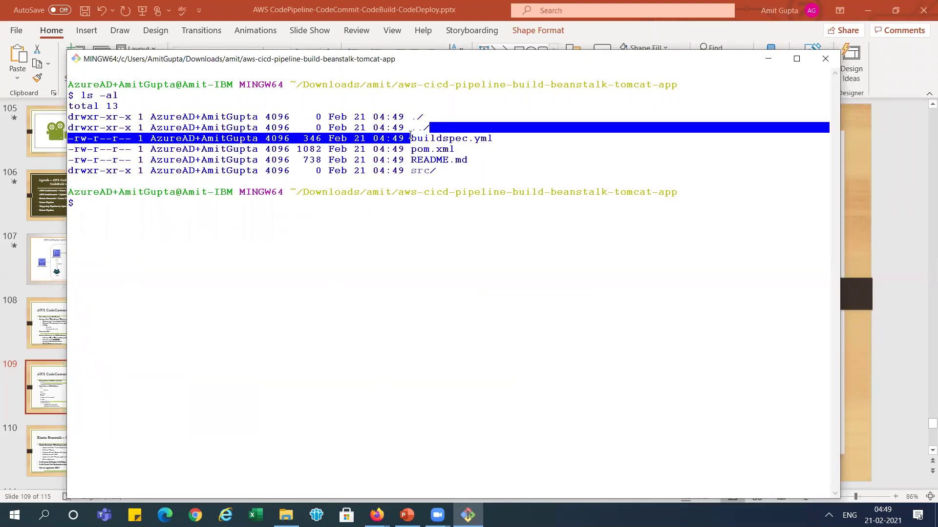
pyautogui.click(366, 229)
# - Initialize a new Git repository in the project folder with git init and list all its contents with ls -al
pyautogui.write('git init')
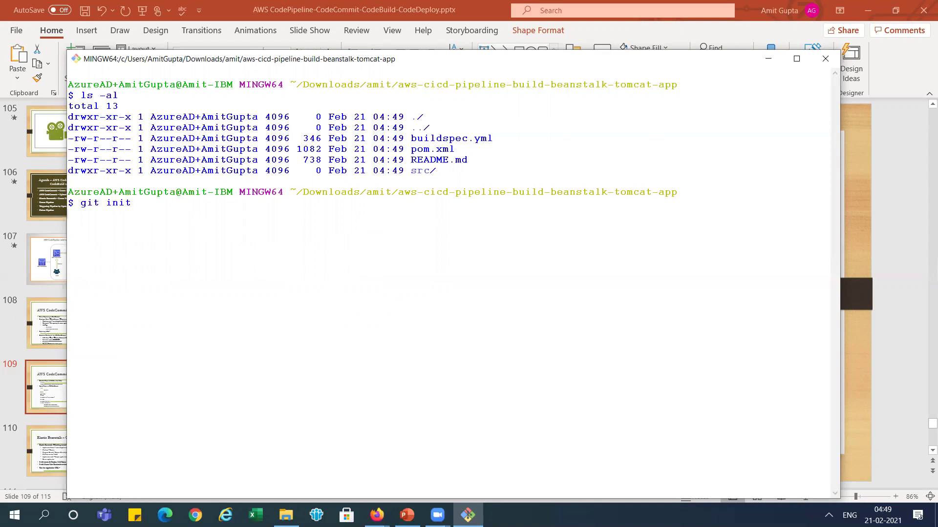
pyautogui.press('Return')
pyautogui.write('git')
pyautogui.press('BackSpace')
pyautogui.press('BackSpace')
pyautogui.press('BackSpace')
pyautogui.press('Up')
pyautogui.press('Up')
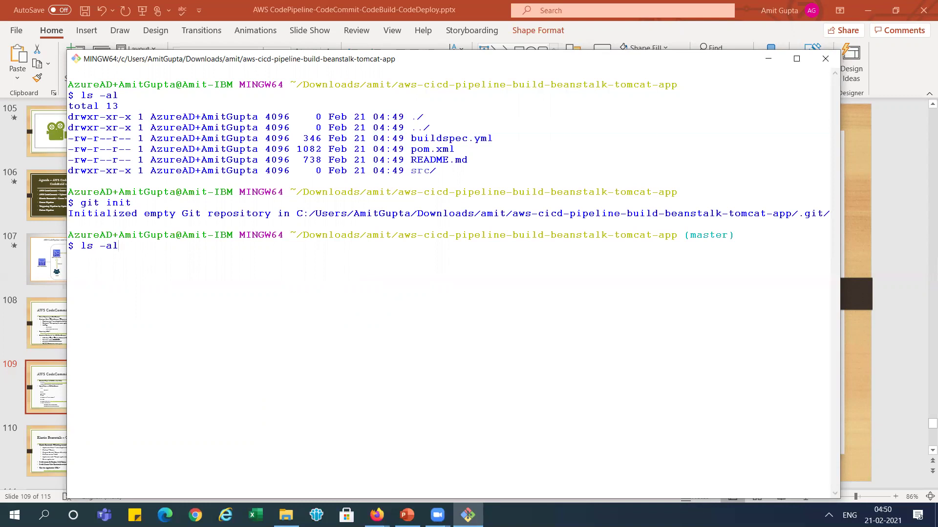
pyautogui.press('Return')
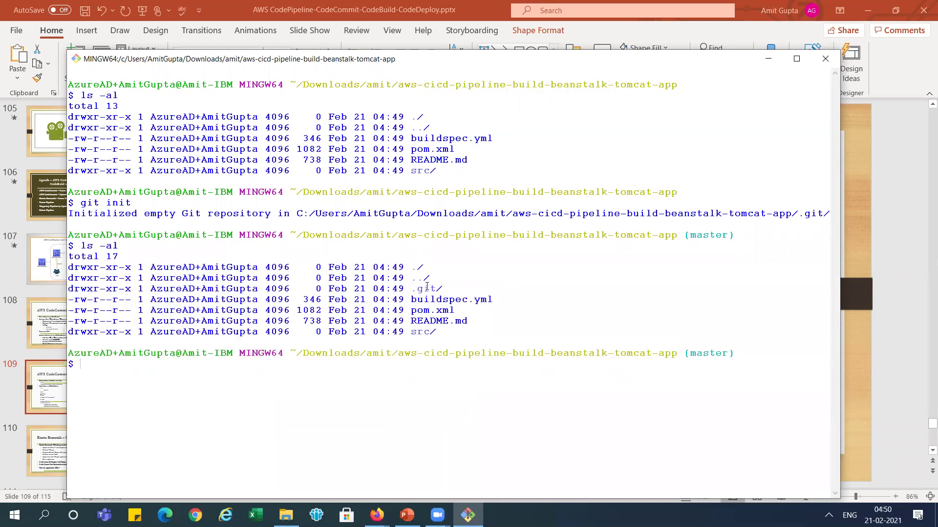
# - Stage all project files with git add . and check git status before and after staging
pyautogui.write('git status')
pyautogui.press('Return')
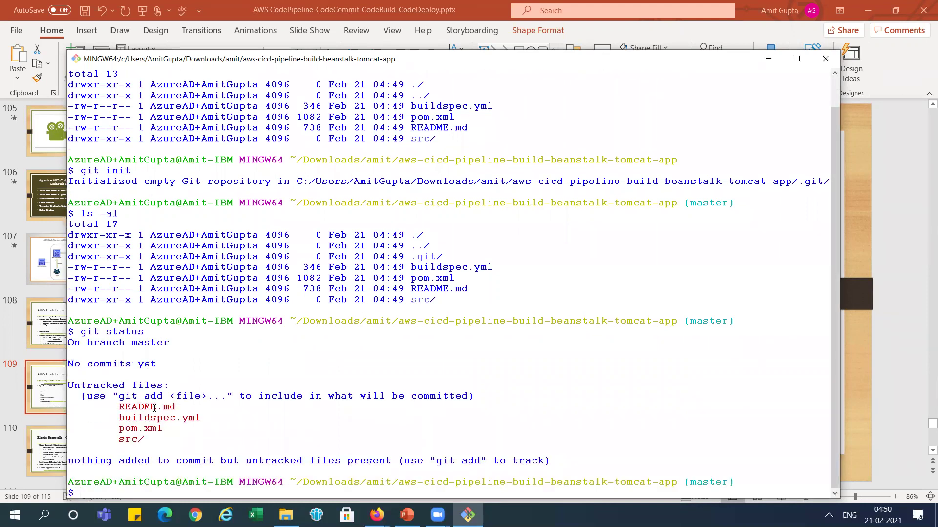
pyautogui.write('git add .')
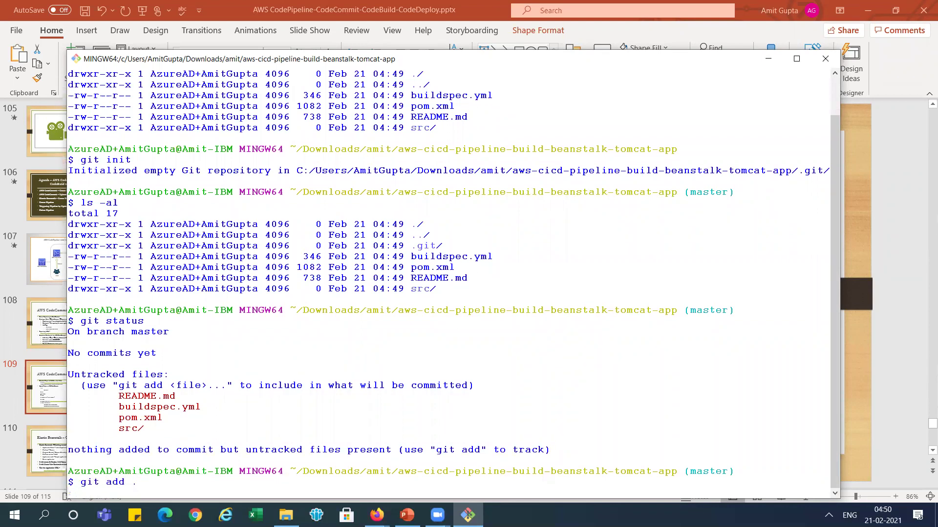
pyautogui.press('Return')
pyautogui.write('git status')
pyautogui.press('Return')
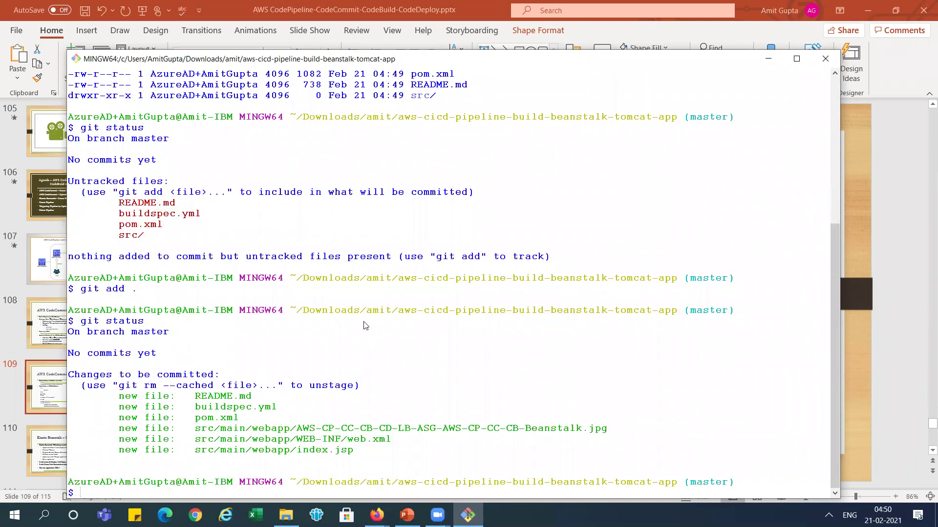
# - Clear the terminal and commit the staged files with the message "Initial Commit", using the command from the PowerPoint slide
pyautogui.hotkey('alt', 'Tab')
pyautogui.moveTo(302, 369); pyautogui.dragTo(413, 368)
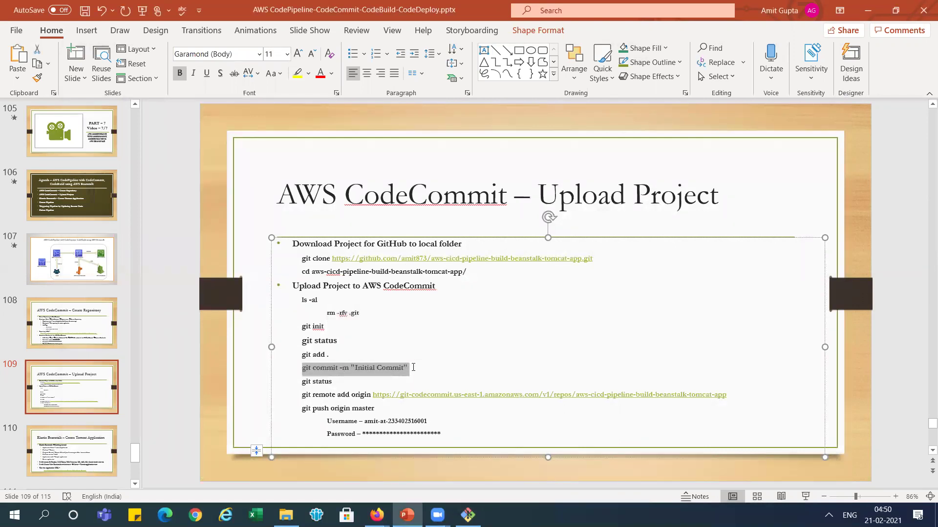
pyautogui.hotkey('alt', 'Tab')
pyautogui.write('clear')
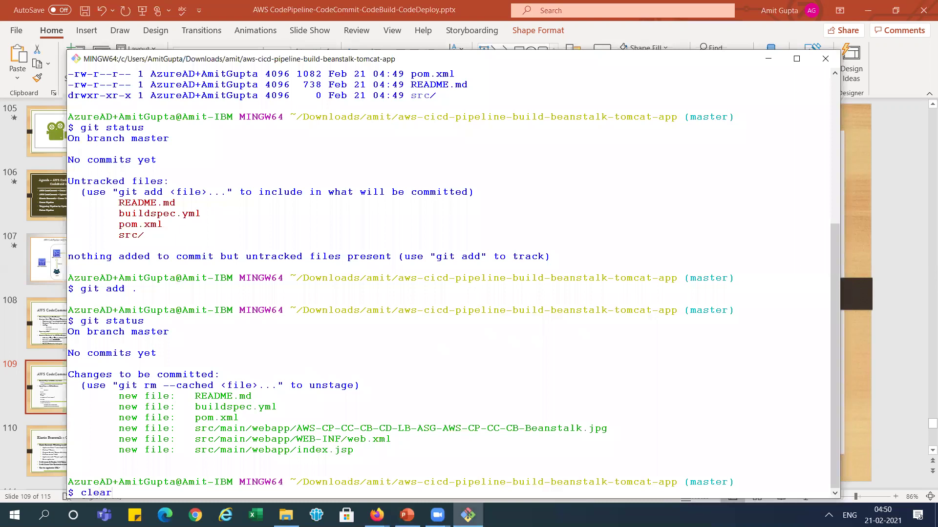
pyautogui.press('Return')
pyautogui.press('shift+Insert')
pyautogui.press('Return')
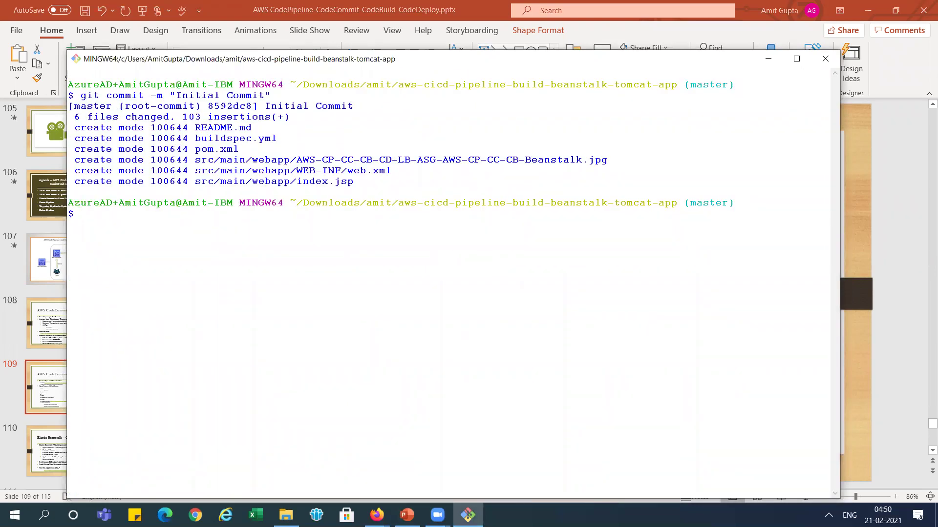
# - Check the repository's state after the commit with git status
pyautogui.press('Up')
pyautogui.press('Up')
pyautogui.press('Up')
pyautogui.press('Return')
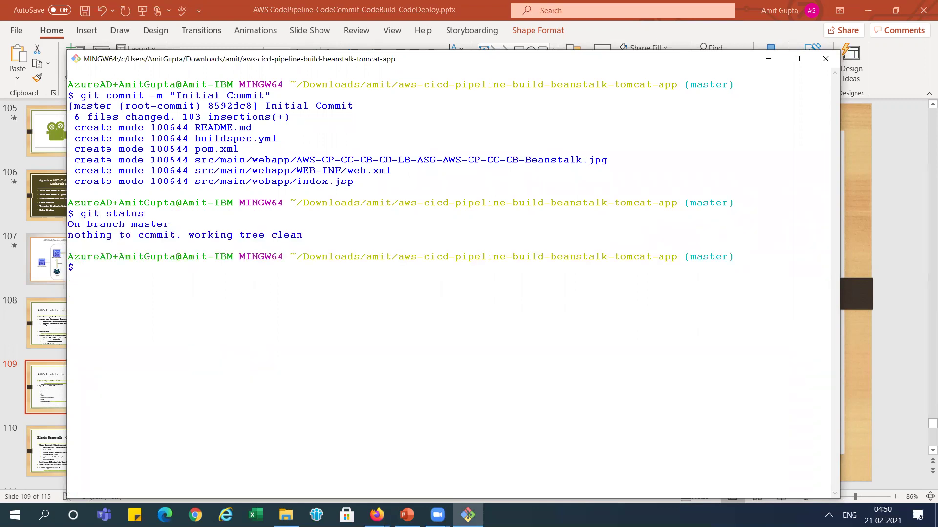
# - Add the aws-cicd-pipeline-build-beanstalk-tomcat-app repository as remote origin with git remote add, using the HTTPS clone URL from the CodeCommit console
pyautogui.hotkey('alt', 'Tab')
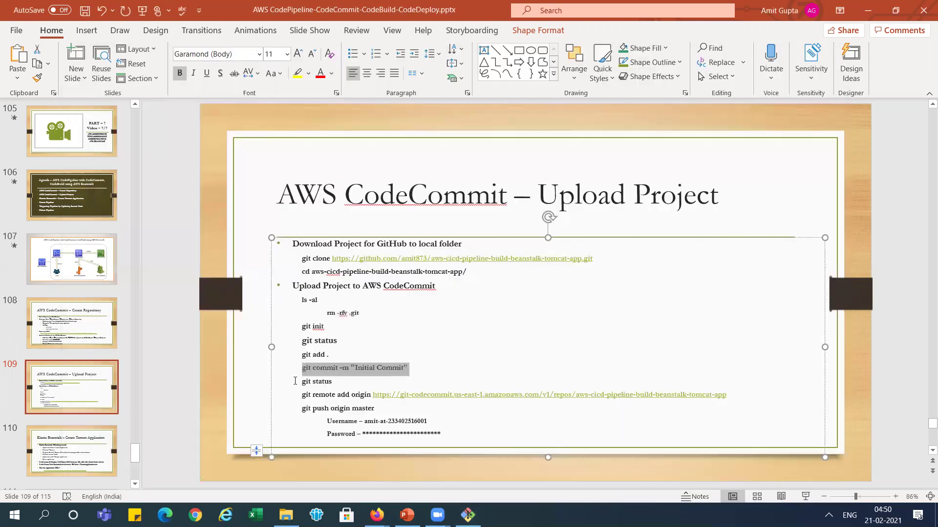
pyautogui.moveTo(303, 395); pyautogui.dragTo(364, 397)
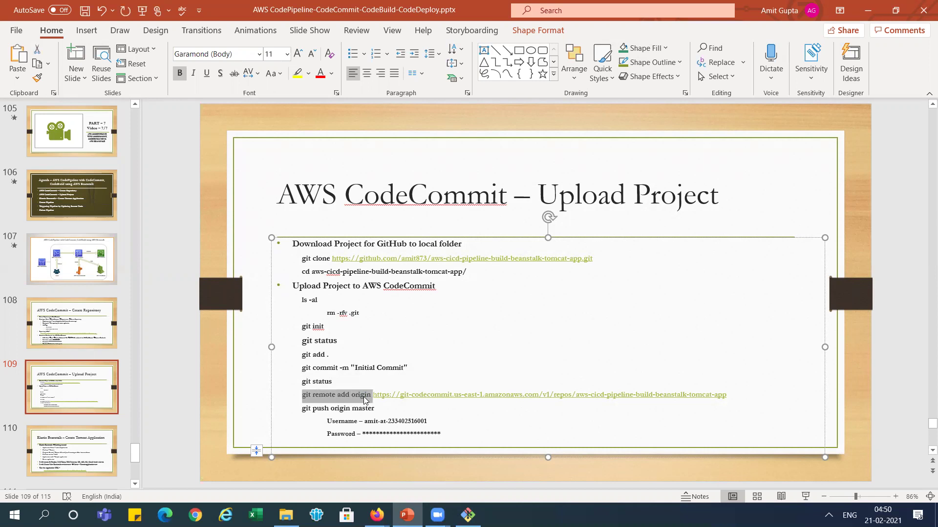
pyautogui.hotkey('alt', 'Tab')
pyautogui.press('shift+Insert')
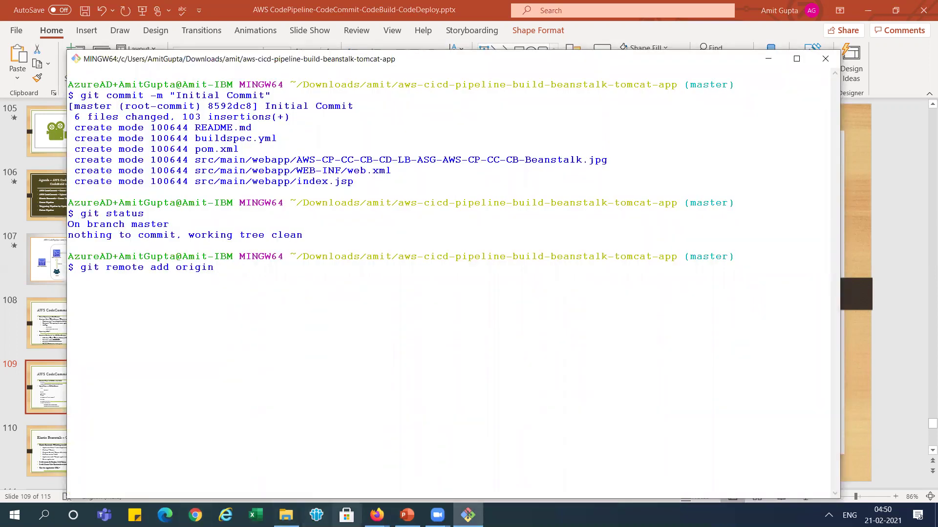
pyautogui.moveTo(377, 515)
pyautogui.click(273, 462)
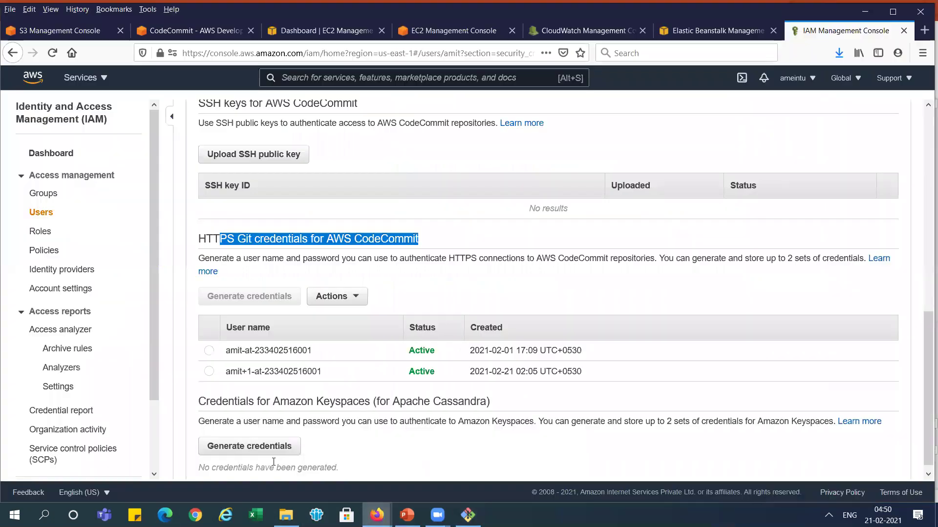
pyautogui.click(198, 32)
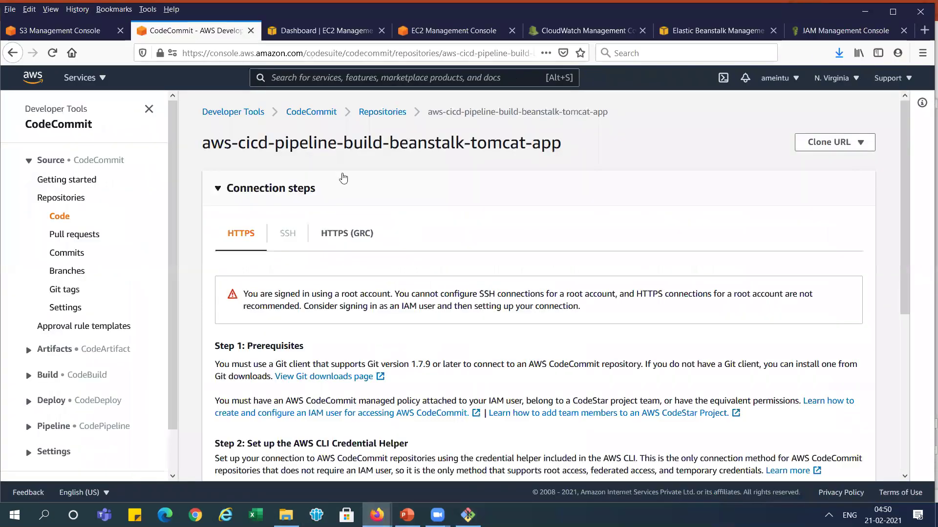
pyautogui.click(868, 143)
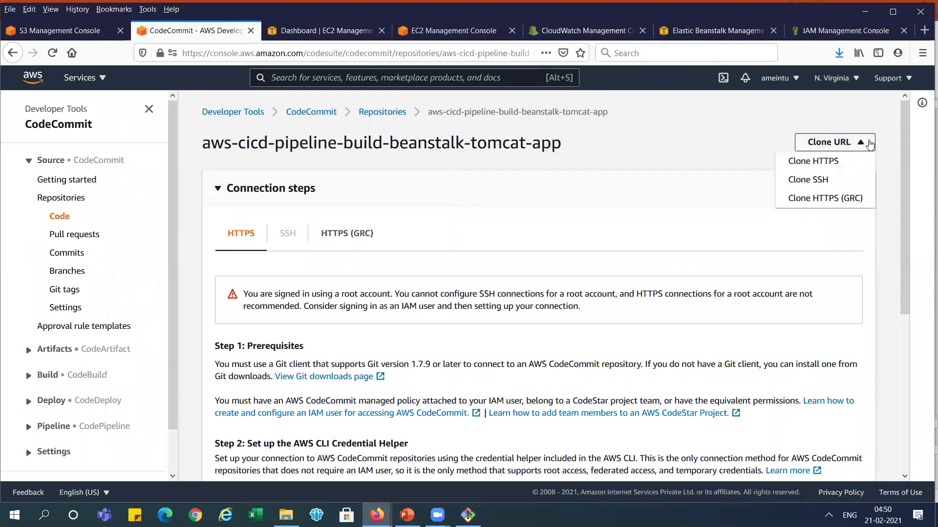
pyautogui.click(831, 161)
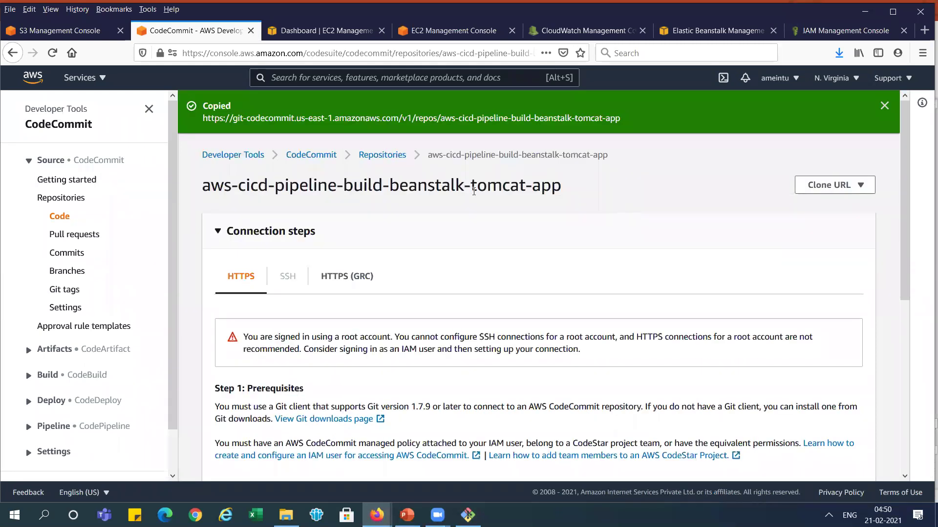
pyautogui.hotkey('alt', 'Tab')
pyautogui.press('shift+Insert')
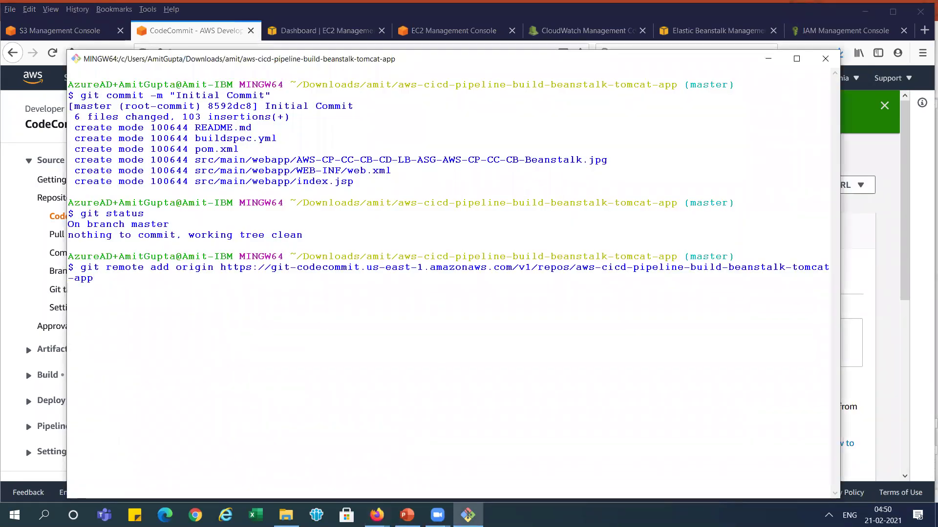
pyautogui.press('Return')
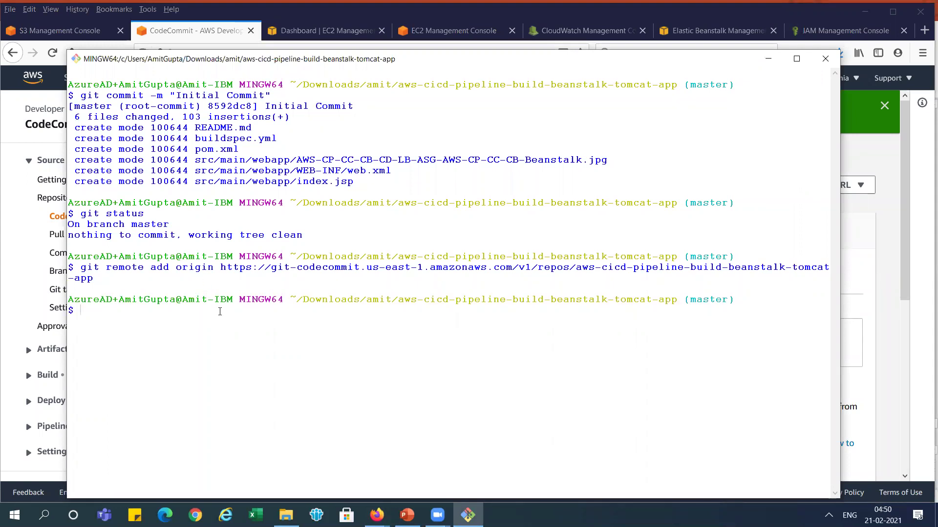
# - Push the local master branch to the CodeCommit remote with git push origin master
pyautogui.write('git push ')
pyautogui.write('ot')
pyautogui.write('igin master')
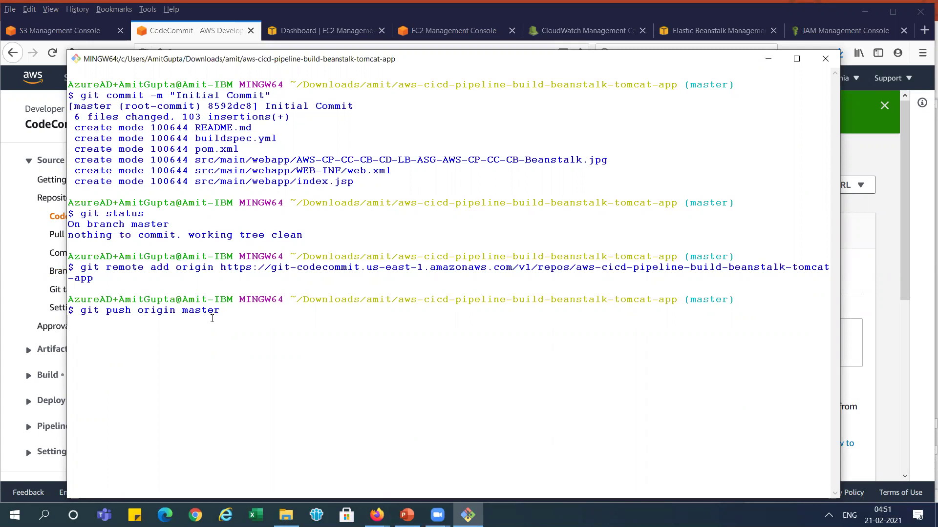
pyautogui.press('Return')
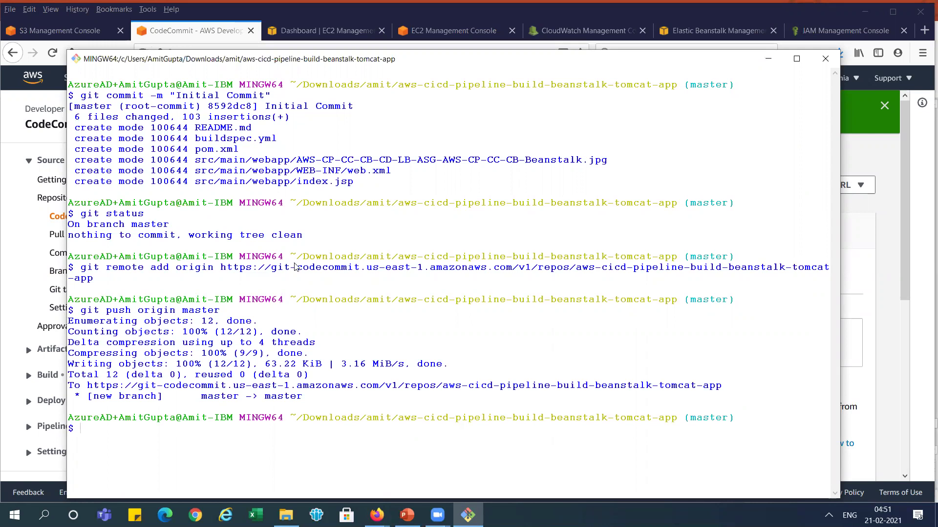
# - Reload the CodeCommit repository page in the browser to check the pushed files, and return to the upload slide in PowerPoint
pyautogui.hotkey('alt', 'Tab')
pyautogui.press('F5')
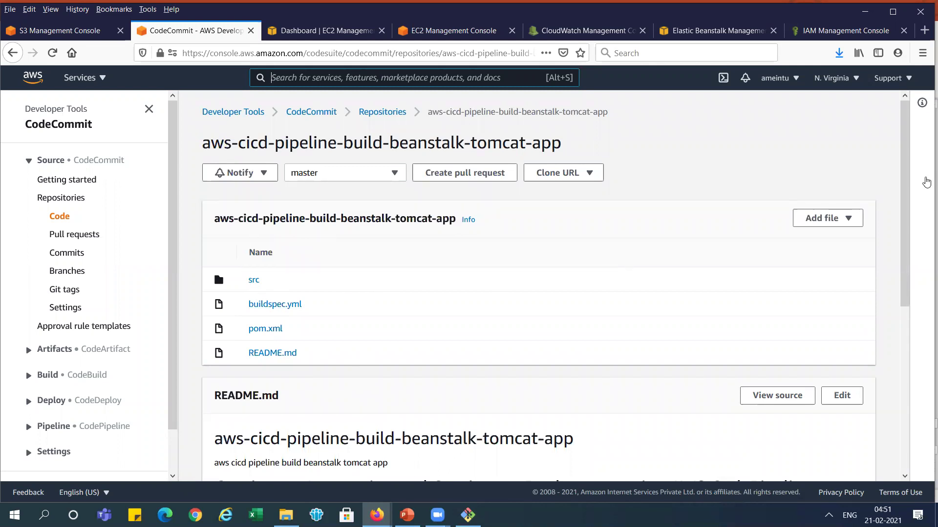
pyautogui.moveTo(926, 180)
pyautogui.mouseDown()
pyautogui.moveTo(924, 363)
pyautogui.moveTo(914, 173)
pyautogui.mouseUp()
pyautogui.hotkey('alt', 'Tab')
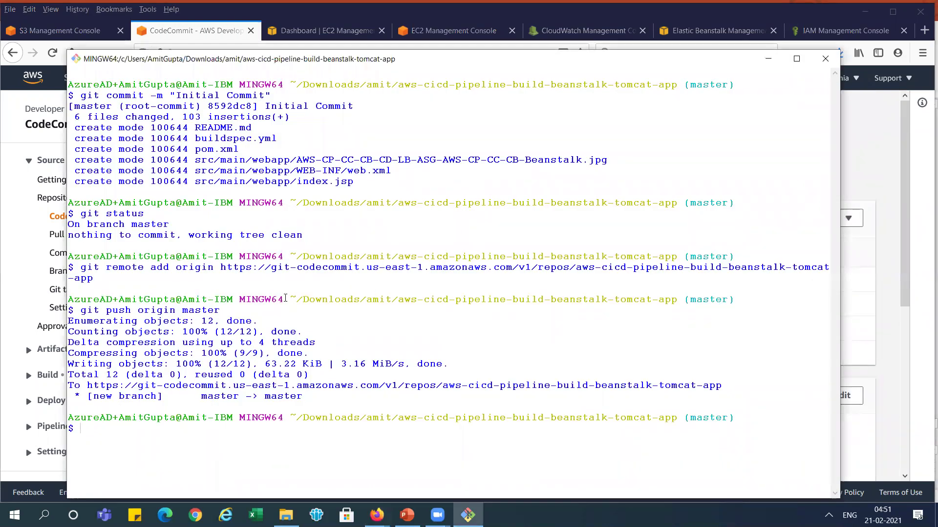
pyautogui.hotkey('alt', 'Tab')
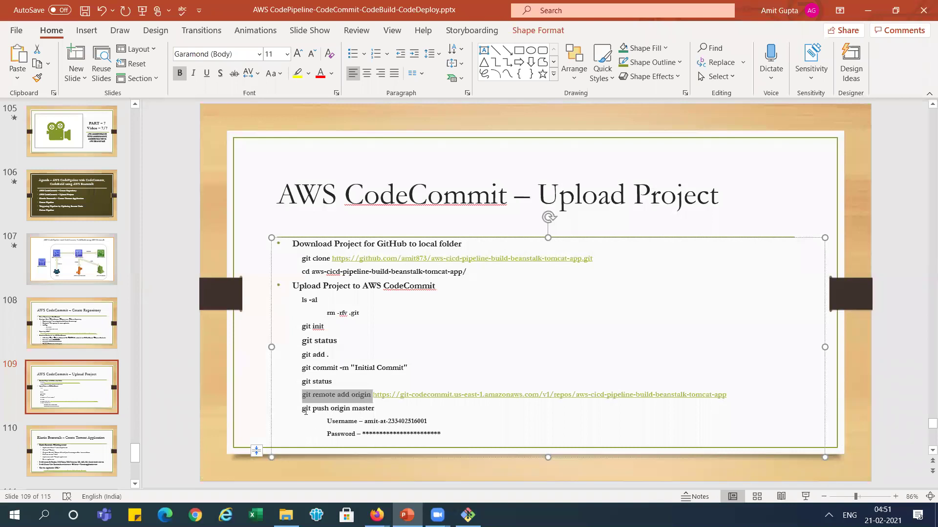
# - Review the git push command and its username line on the upload slide, and open the Elastic Beanstalk – Create Tomcat Application slide
pyautogui.moveTo(304, 410); pyautogui.dragTo(369, 415)
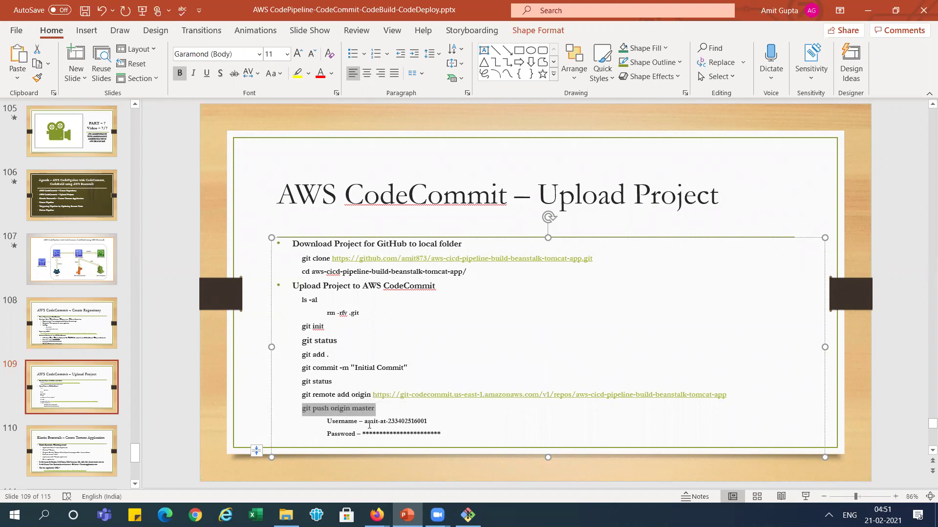
pyautogui.moveTo(368, 423); pyautogui.dragTo(414, 423)
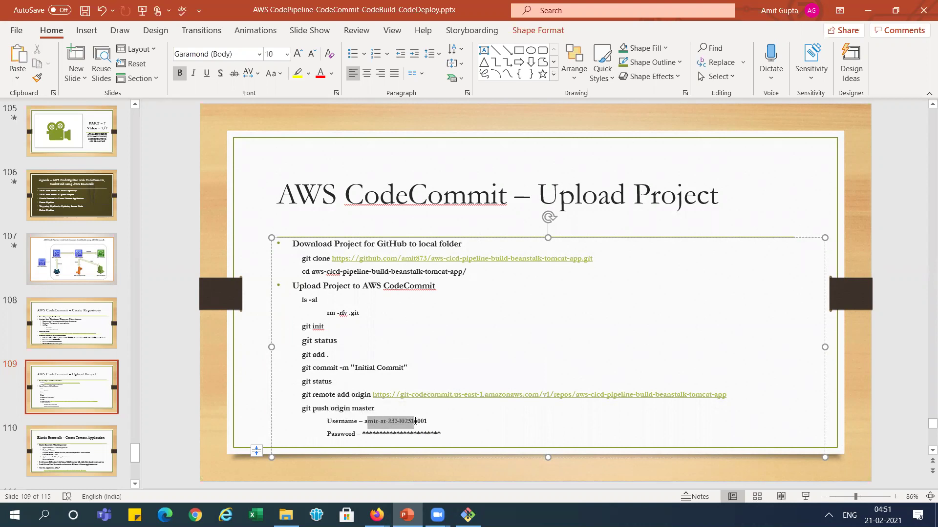
pyautogui.click(89, 448)
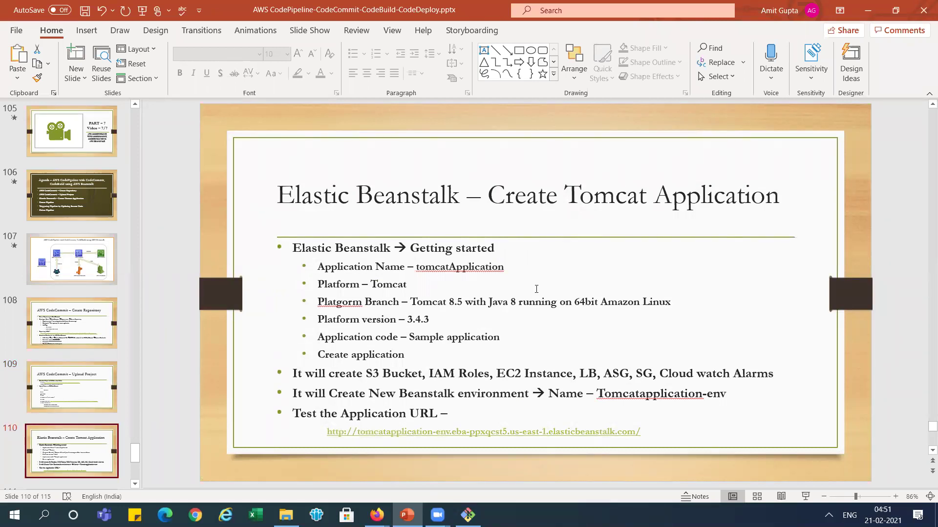
# - Start a new Elastic Beanstalk application in the browser's AWS console and name it tomcatApplication, copying the name from the slide
pyautogui.click(416, 269)
pyautogui.moveTo(448, 269); pyautogui.dragTo(503, 271)
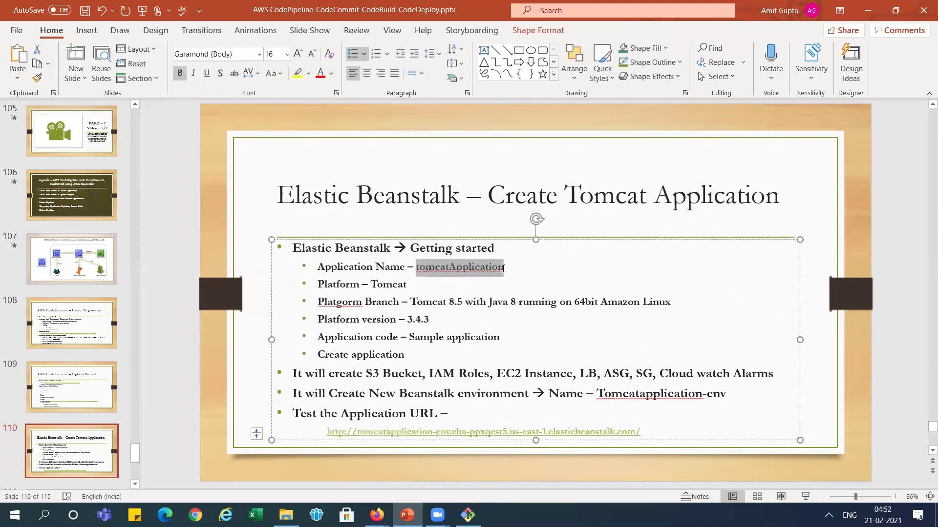
pyautogui.hotkey('alt', 'Tab')
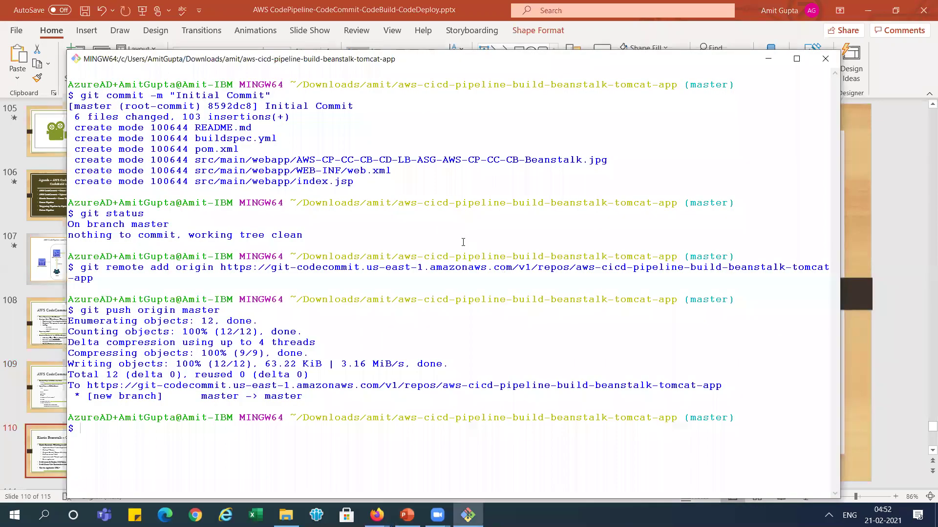
pyautogui.hotkey('alt', 'Tab')
pyautogui.click(463, 245)
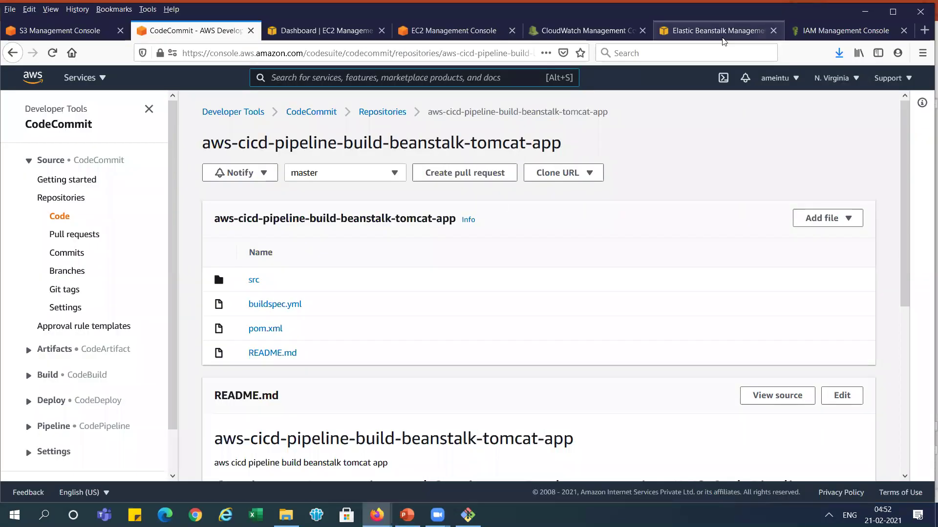
pyautogui.click(722, 37)
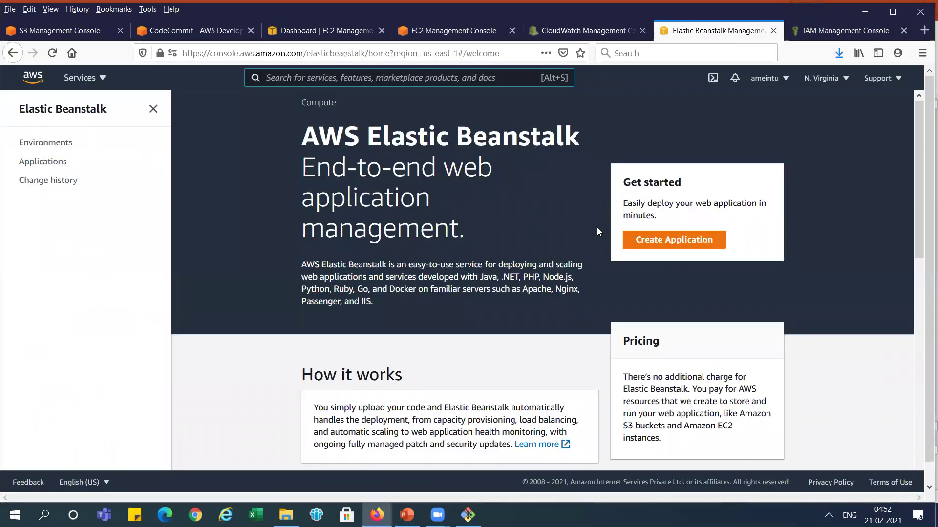
pyautogui.click(643, 239)
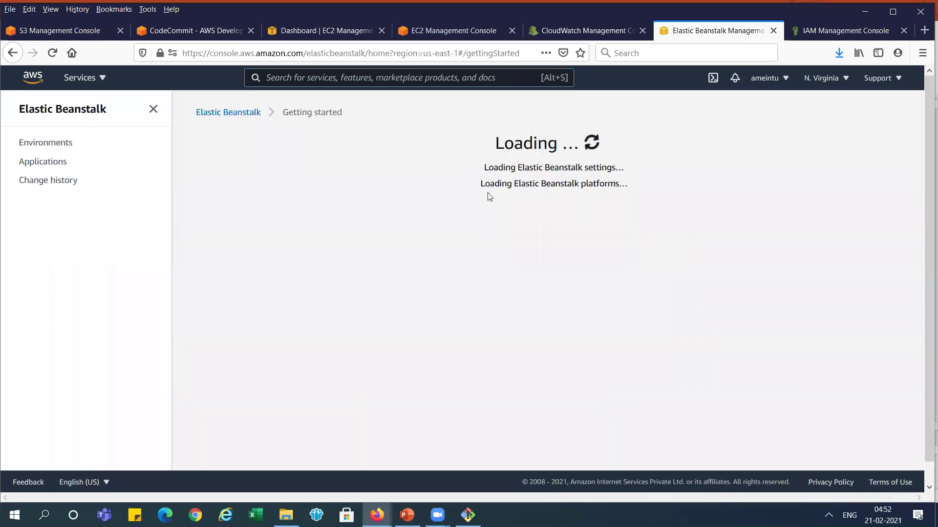
pyautogui.click(299, 282)
pyautogui.hotkey('ctrl', 'v')
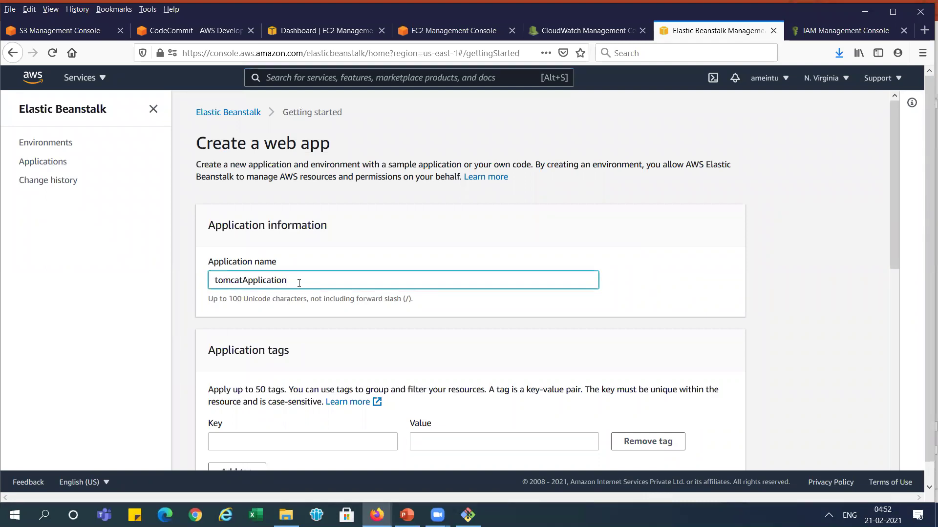
# - Check the platform and platform branch specified on the Elastic Beanstalk slide in PowerPoint
pyautogui.hotkey('alt', 'Tab')
pyautogui.hotkey('alt', 'Tab')
pyautogui.hotkey('alt', 'Tab')
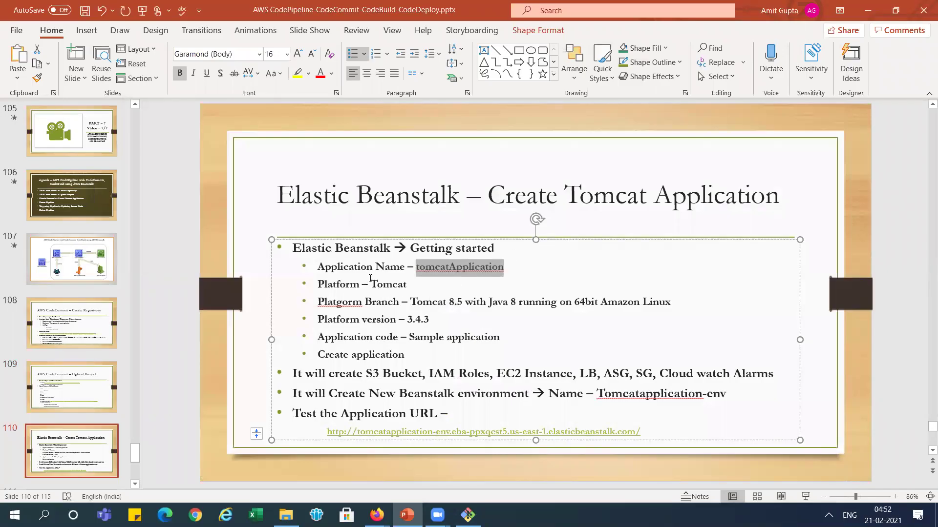
pyautogui.moveTo(371, 283); pyautogui.dragTo(406, 286)
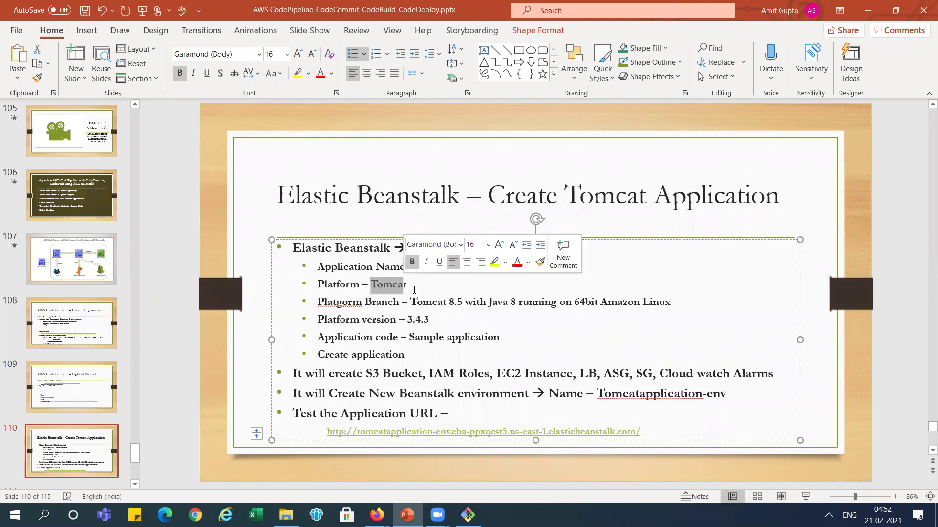
pyautogui.moveTo(501, 301); pyautogui.dragTo(618, 305)
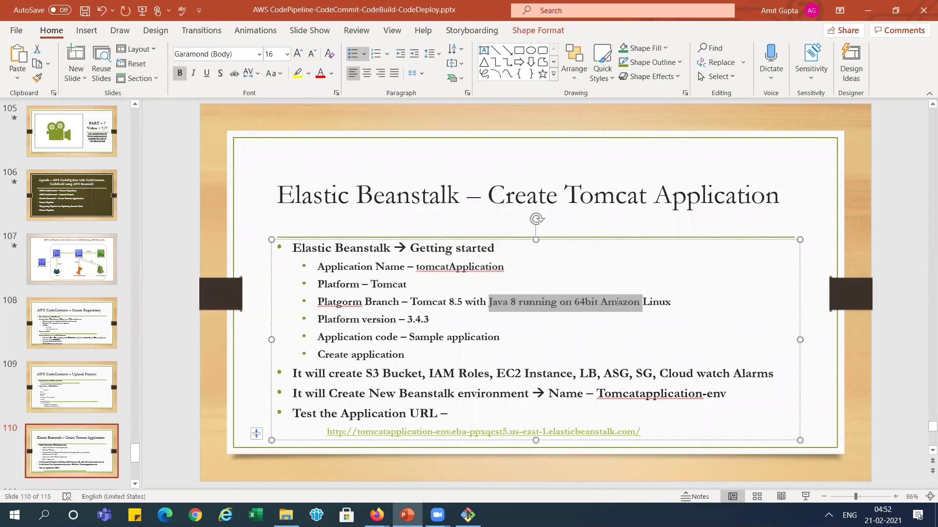
# - Back in the browser, set the platform to Tomcat and the platform branch to Tomcat 8.5 with Java 8 running on 64bit Amazon Linux
pyautogui.hotkey('alt', 'Tab')
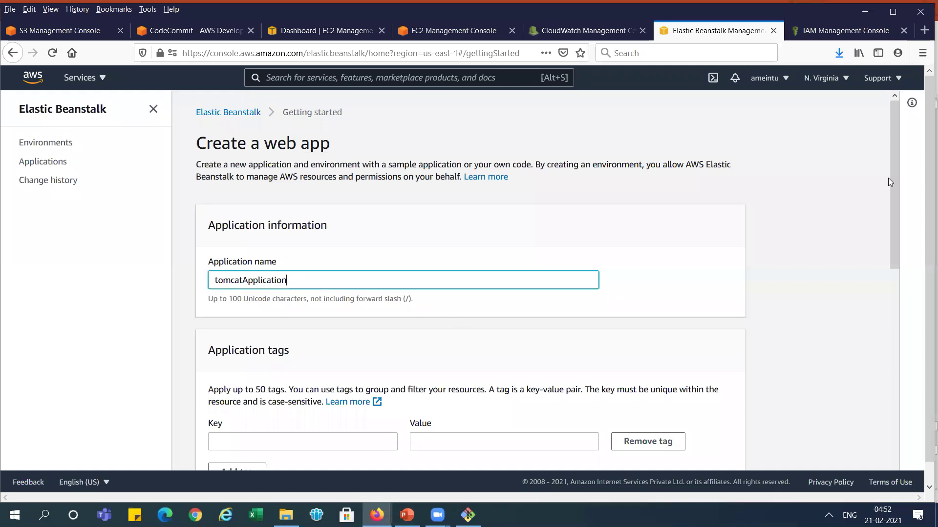
pyautogui.moveTo(897, 142); pyautogui.dragTo(901, 309)
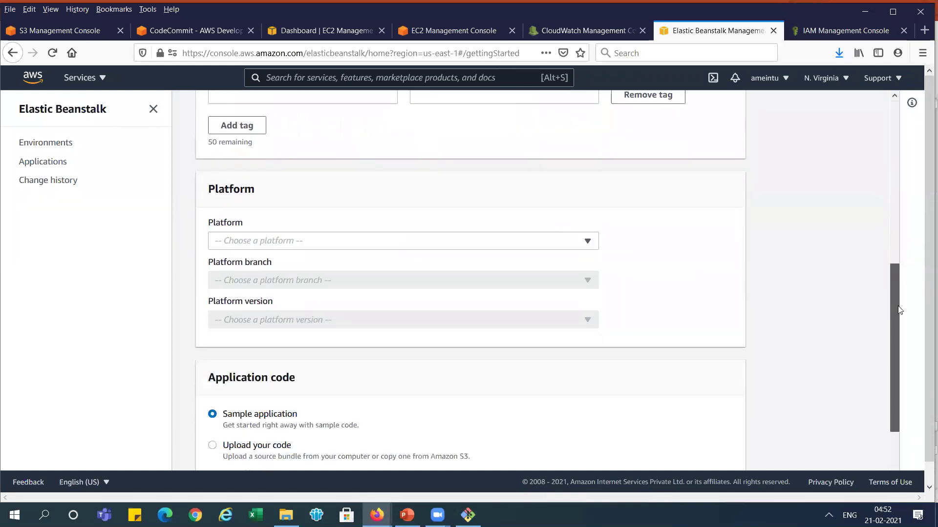
pyautogui.click(592, 244)
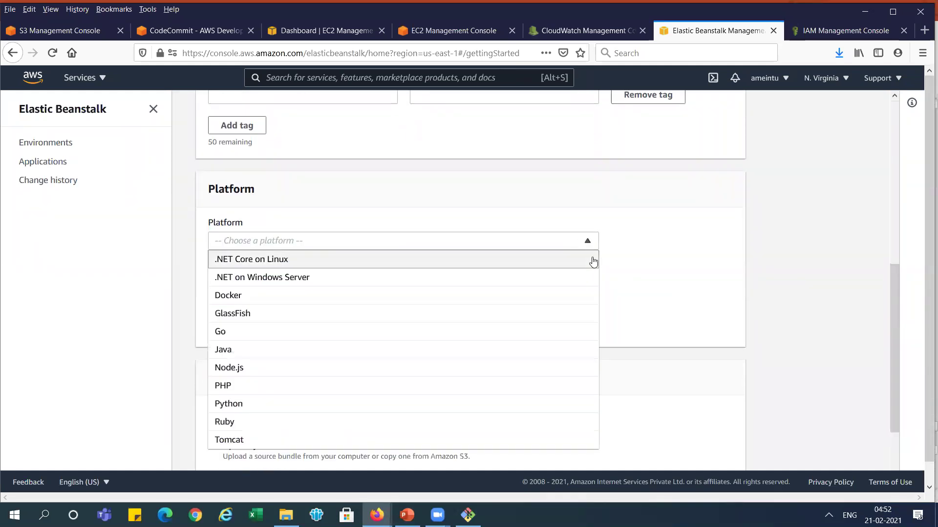
pyautogui.click(389, 439)
pyautogui.click(541, 278)
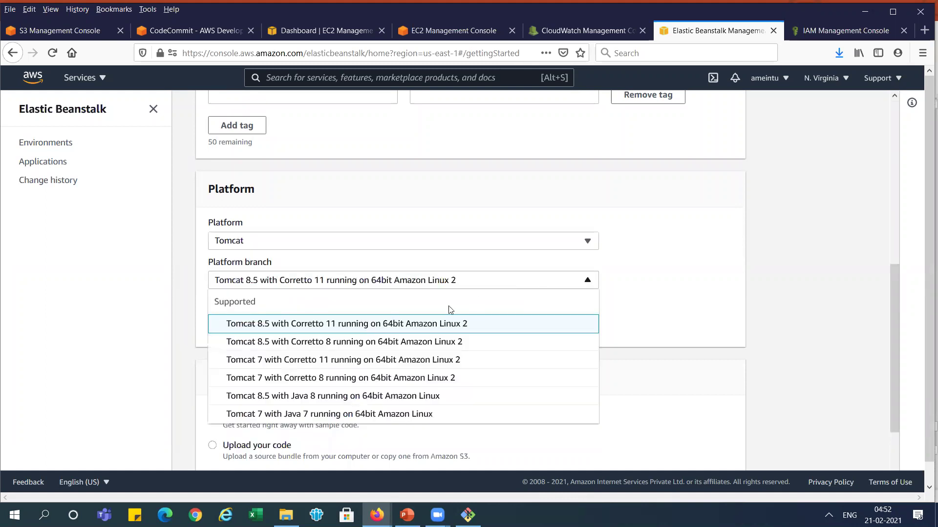
pyautogui.click(308, 402)
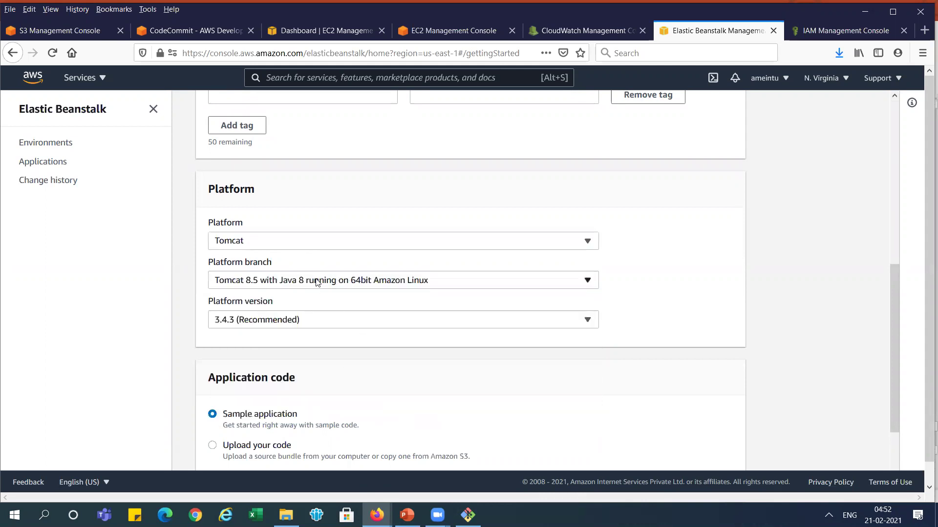
# - Keep platform version 3.4.3 (Recommended) and create the application with the Sample application code
pyautogui.click(333, 319)
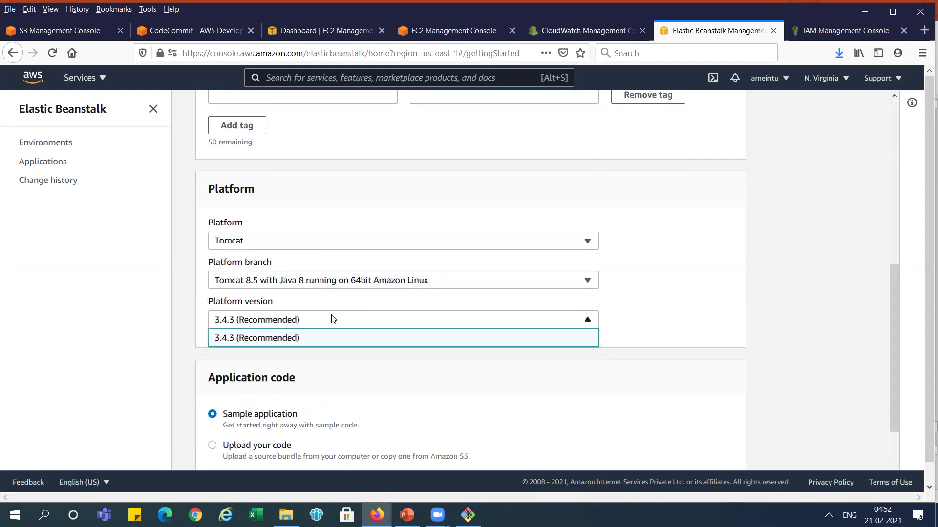
pyautogui.click(333, 319)
pyautogui.moveTo(894, 330); pyautogui.dragTo(893, 372)
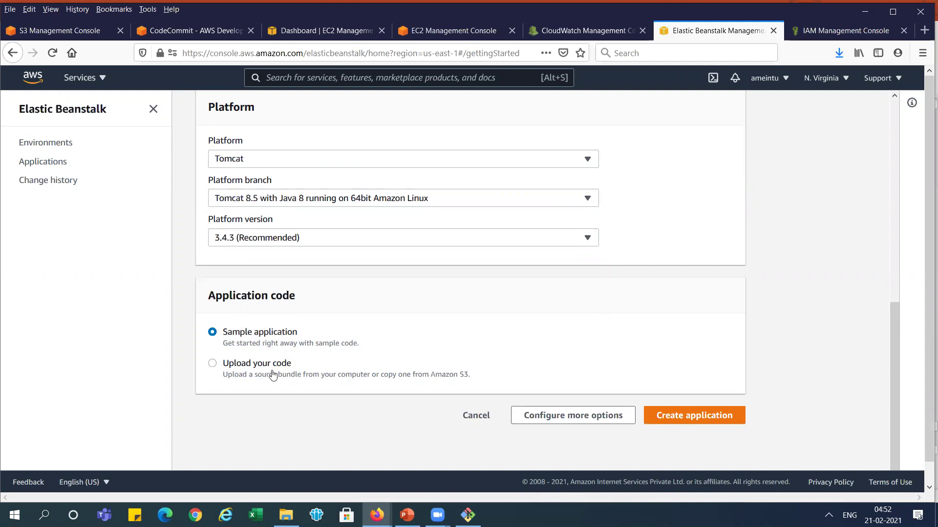
pyautogui.click(726, 416)
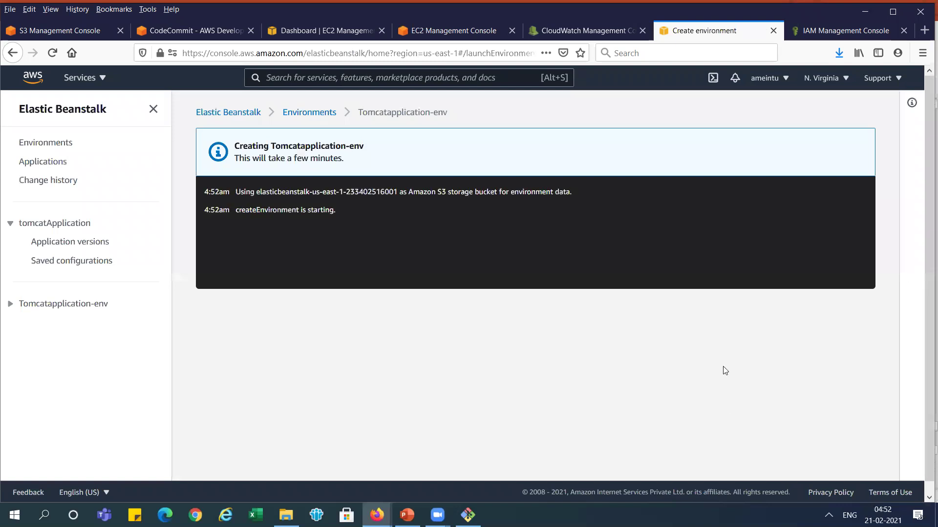
# - Review the list of AWS resources that Elastic Beanstalk creates on the PowerPoint slide
pyautogui.press('alt')
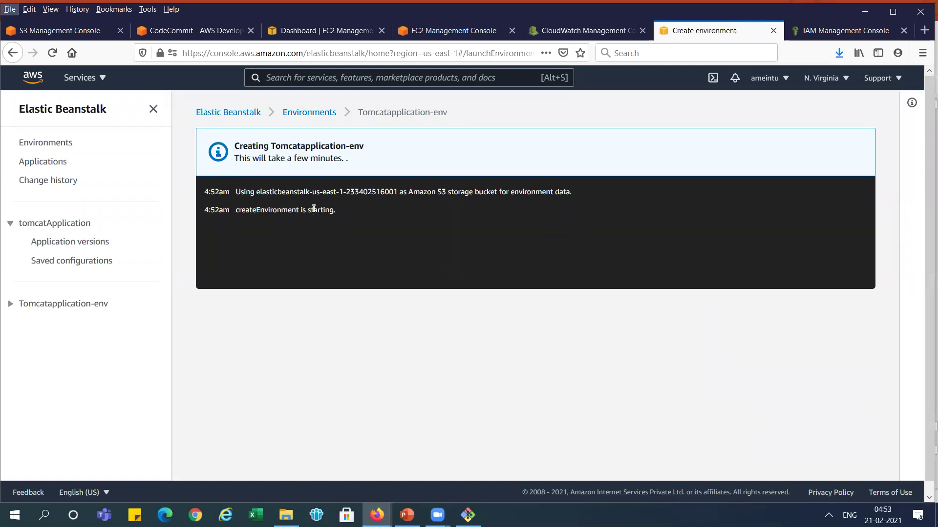
pyautogui.hotkey('alt', 'Tab')
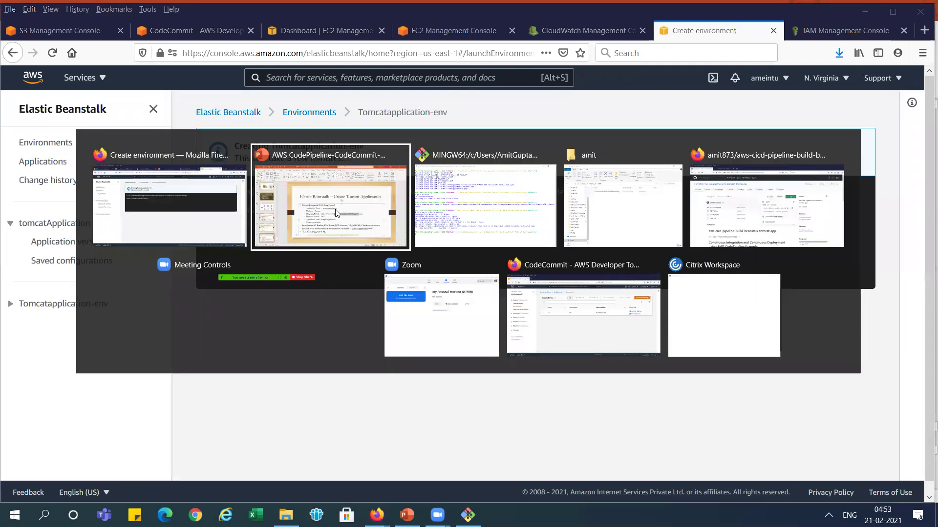
pyautogui.moveTo(366, 374); pyautogui.dragTo(488, 374)
pyautogui.moveTo(557, 373); pyautogui.dragTo(757, 378)
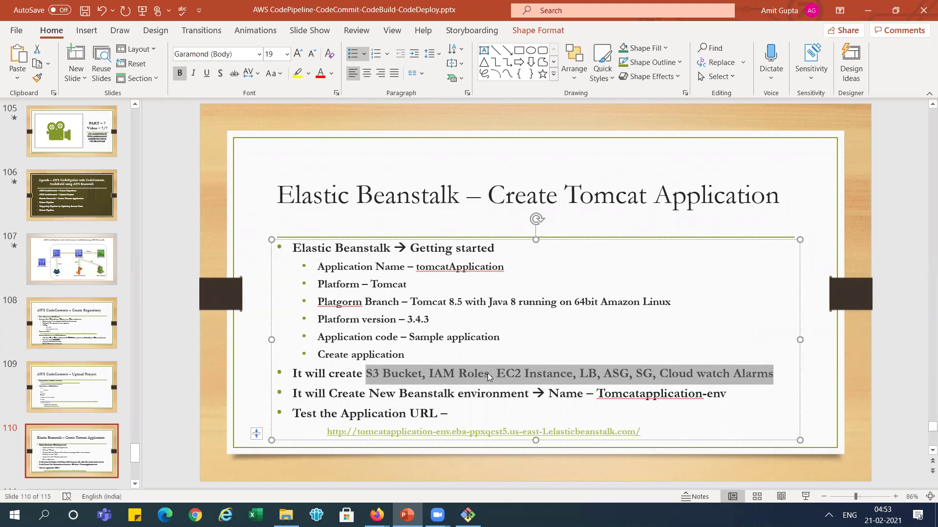
# - Return to the browser, open the EC2 dashboard and refresh its resource overview
pyautogui.hotkey('alt', 'Tab')
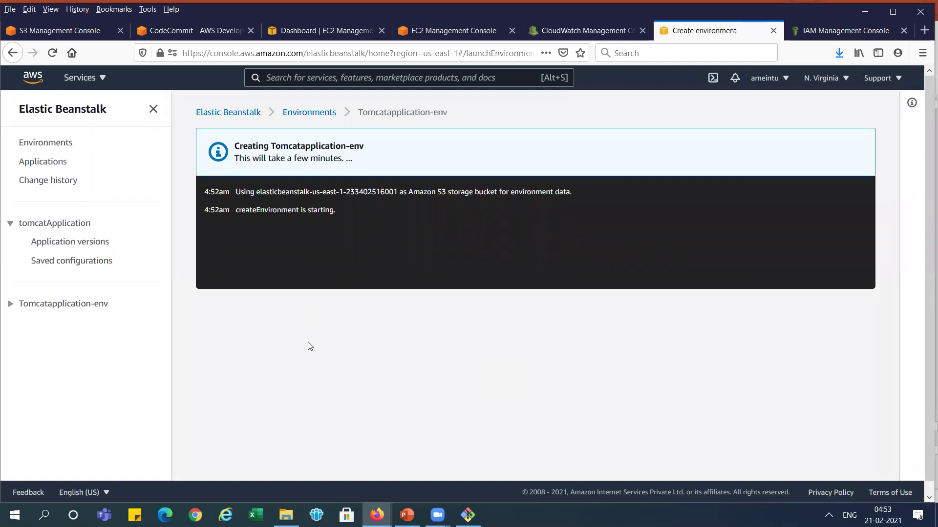
pyautogui.click(342, 29)
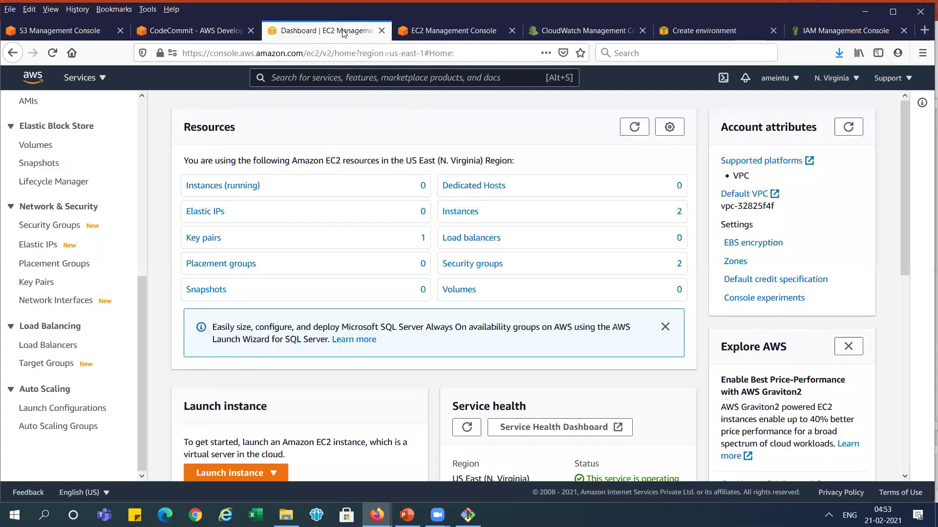
pyautogui.click(641, 127)
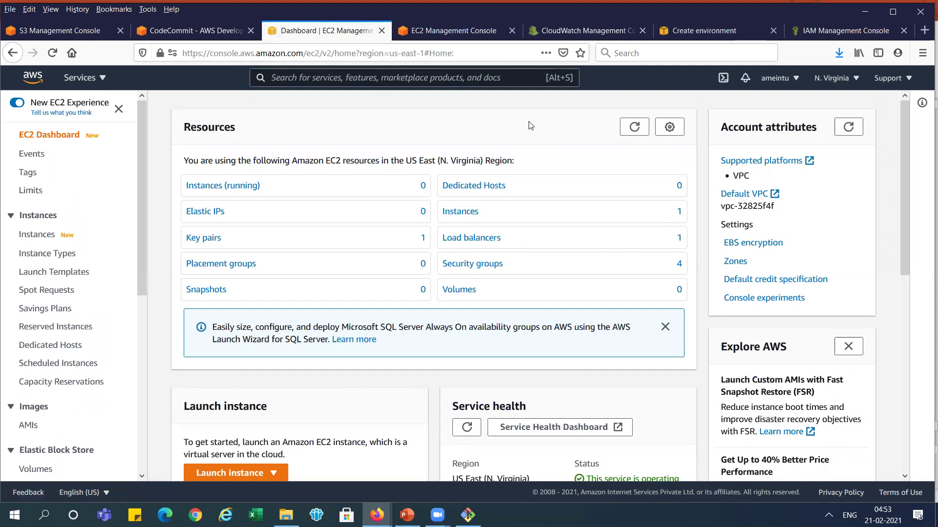
# - View the load balancer created for the environment in the other EC2 console tab
pyautogui.click(478, 36)
pyautogui.moveTo(140, 167); pyautogui.dragTo(142, 370)
pyautogui.click(69, 322)
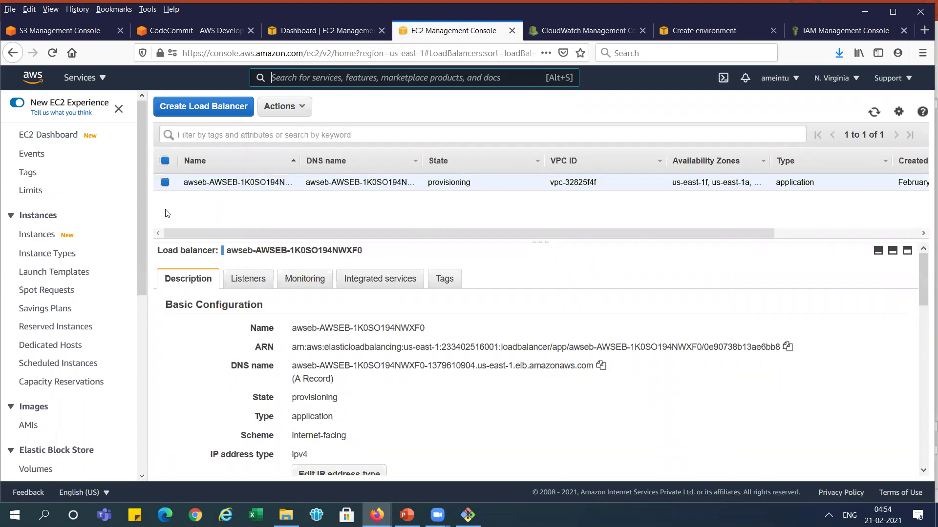
# - Examine the environment's launch configuration and the Auto Scaling group's desired, minimum and maximum capacity
pyautogui.scroll(-10, 129, 379)
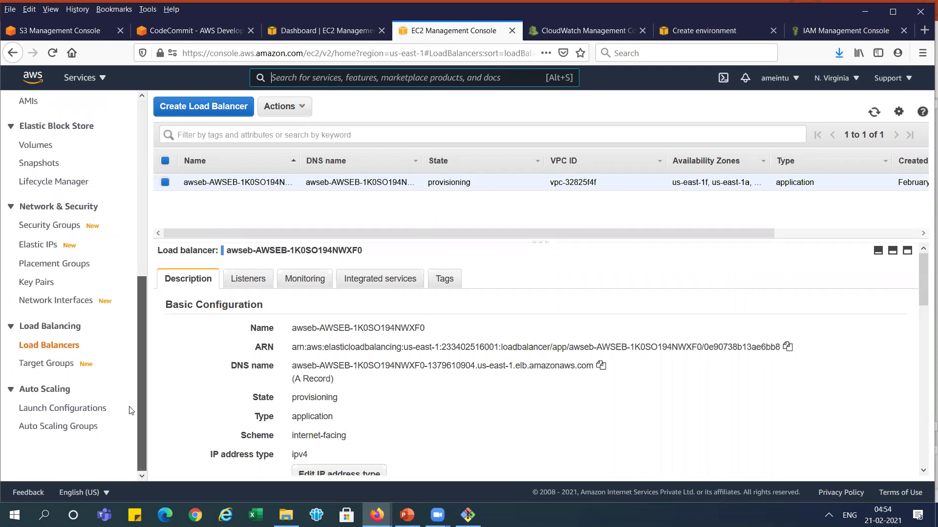
pyautogui.click(68, 411)
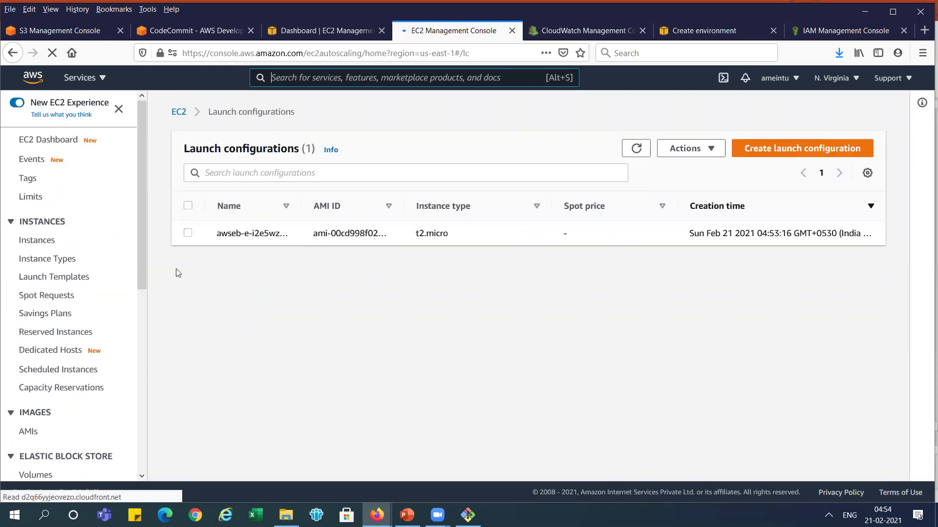
pyautogui.moveTo(144, 276); pyautogui.dragTo(146, 459)
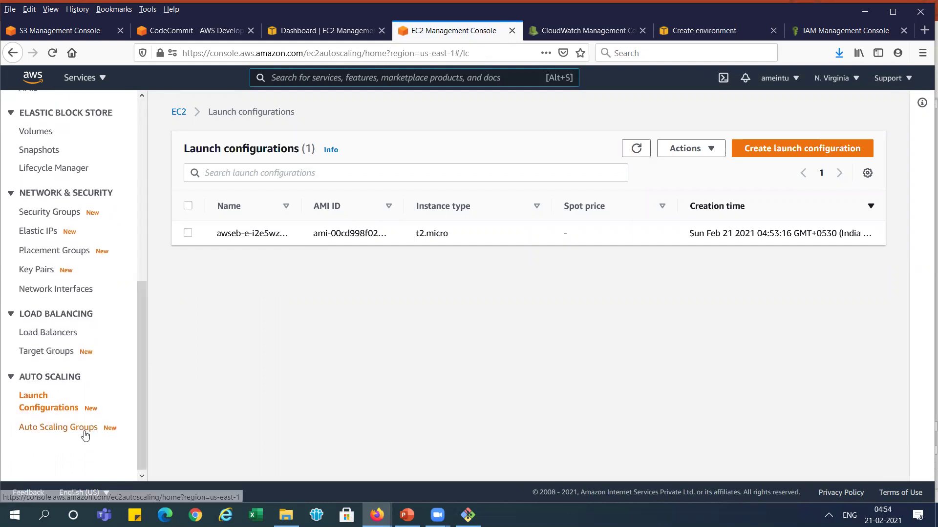
pyautogui.click(83, 430)
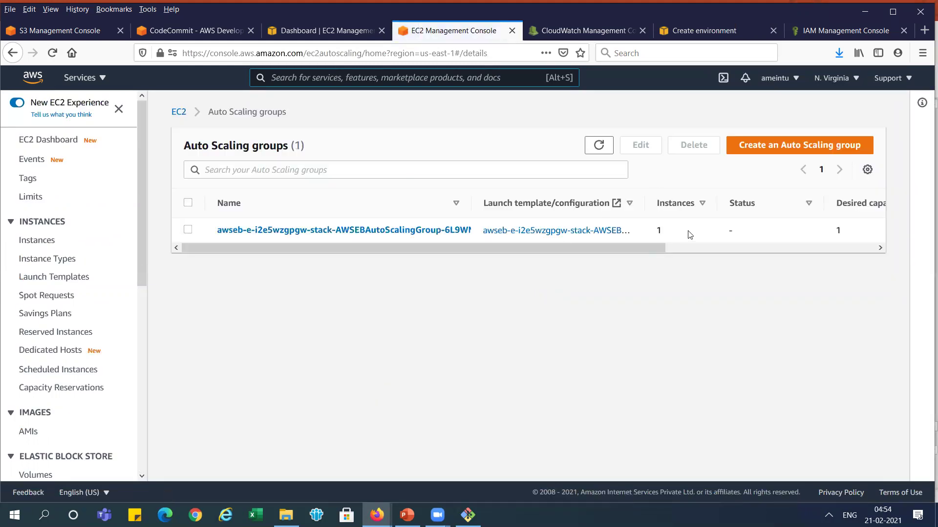
pyautogui.moveTo(651, 248); pyautogui.dragTo(844, 234)
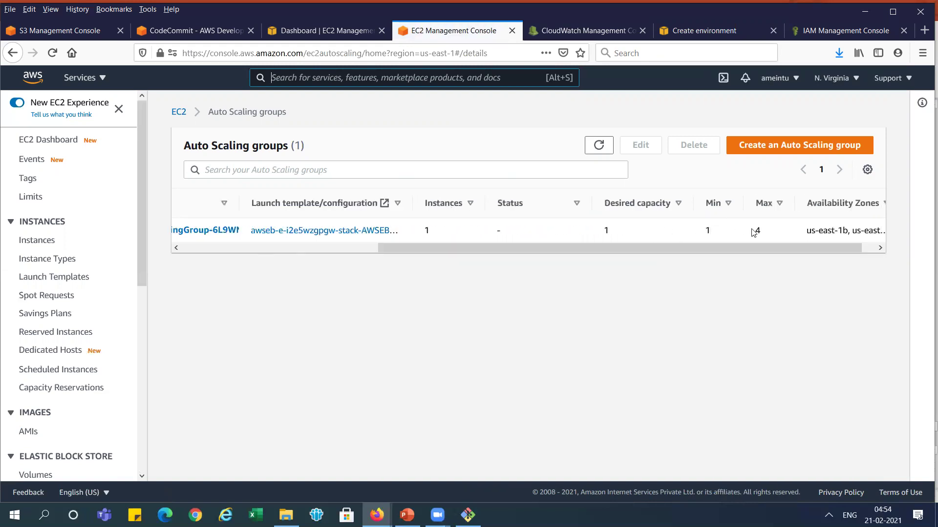
# - Open the environment's target group and view its registered targets
pyautogui.moveTo(773, 243); pyautogui.dragTo(136, 450)
pyautogui.click(63, 344)
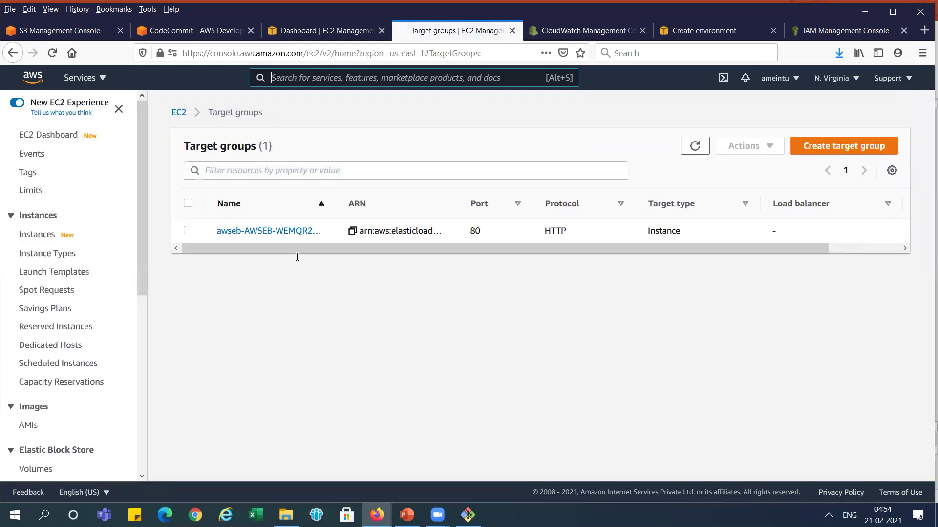
pyautogui.click(293, 233)
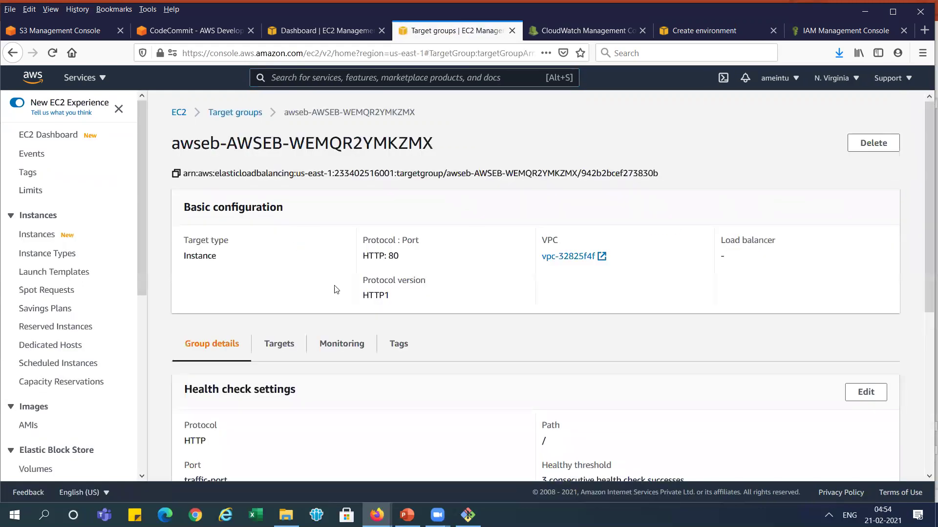
pyautogui.click(284, 349)
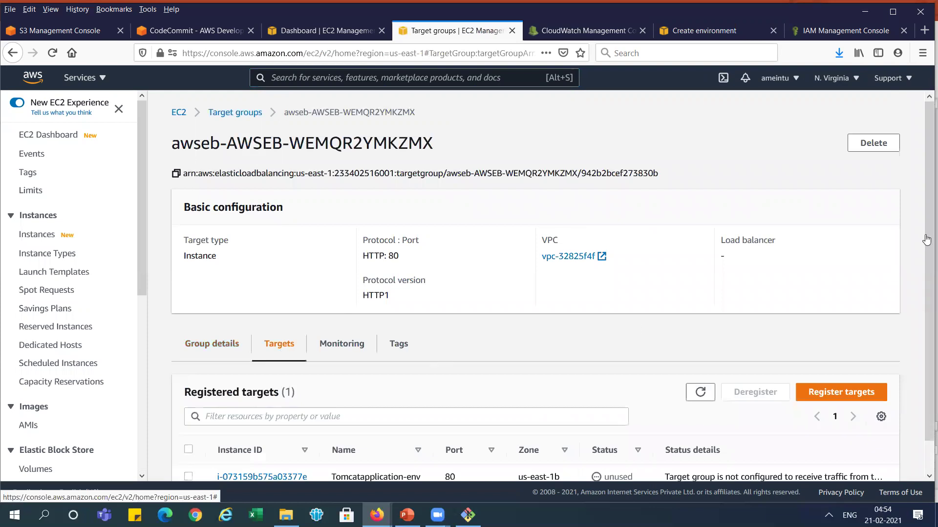
# - Refresh the target group's registered targets and check the instance's status
pyautogui.scroll(-1, 926, 314)
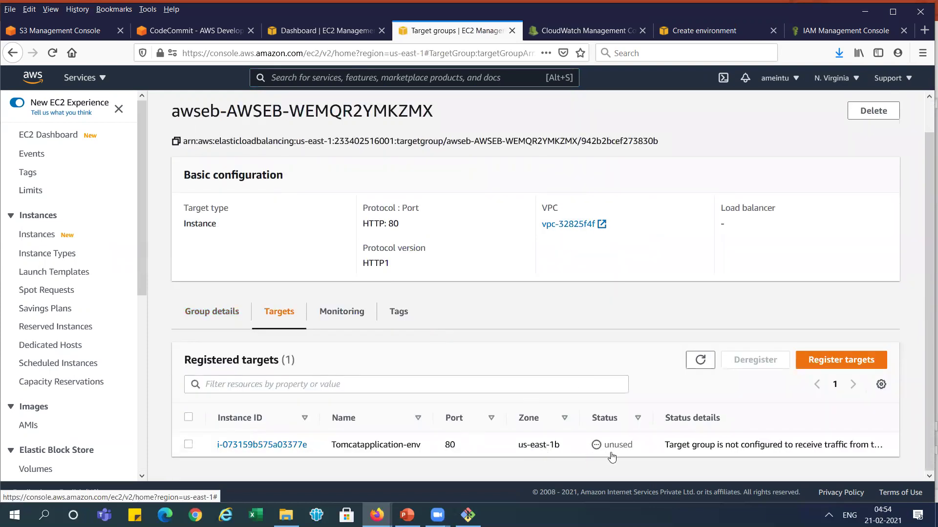
pyautogui.click(698, 361)
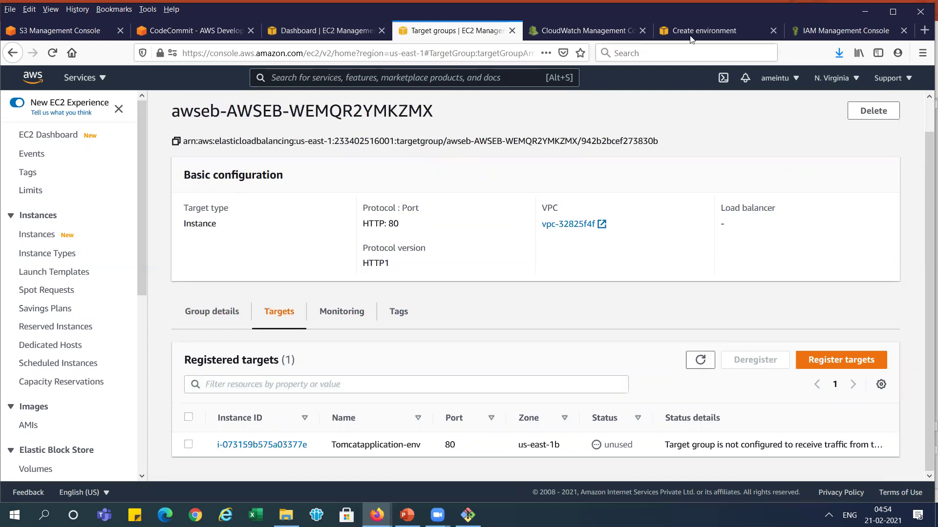
# - Open the Tomcatapplication-env URL from its Elastic Beanstalk dashboard to test the sample application, and return to the dashboard
pyautogui.click(703, 33)
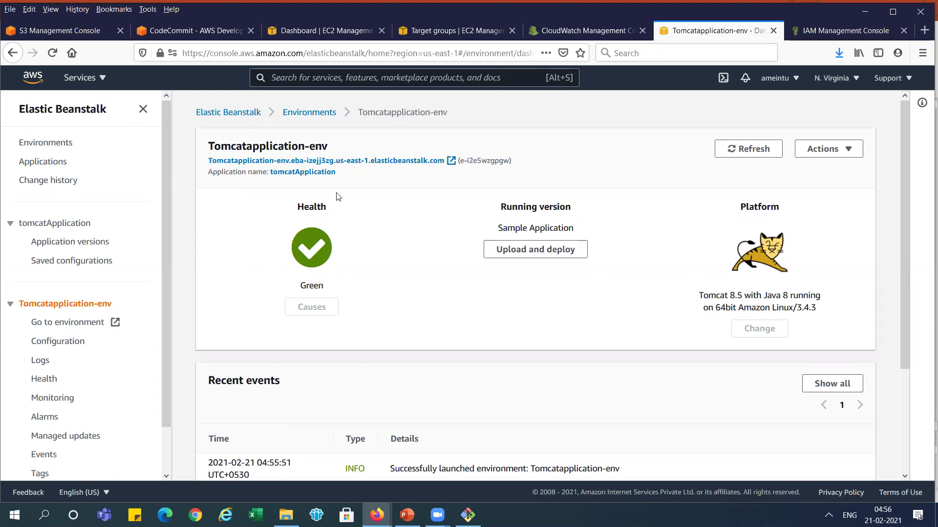
pyautogui.click(334, 164)
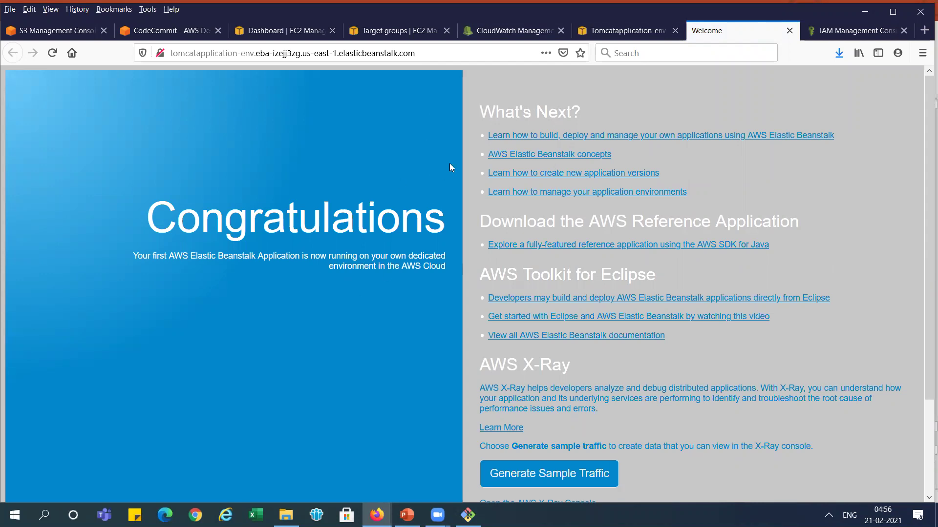
pyautogui.click(631, 38)
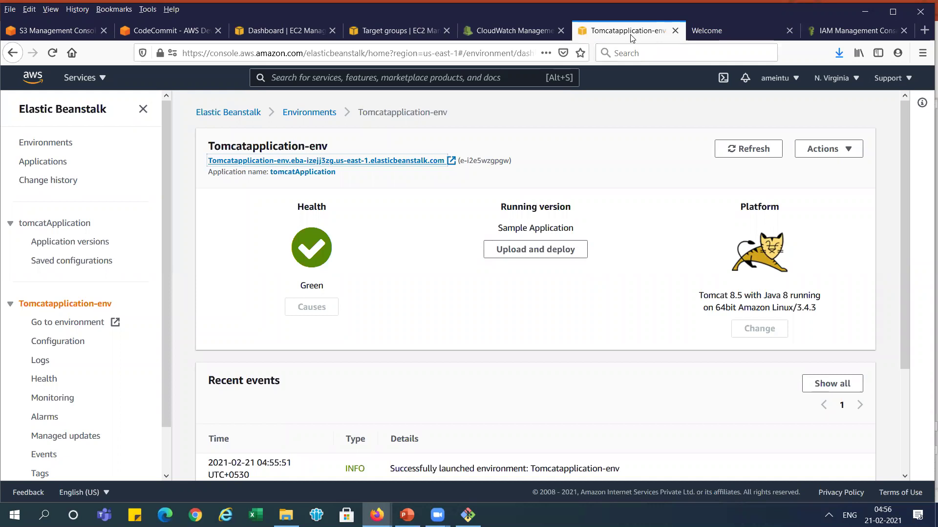
# - Go from the CodeCommit repository to the CodePipeline list of pipelines
pyautogui.click(171, 31)
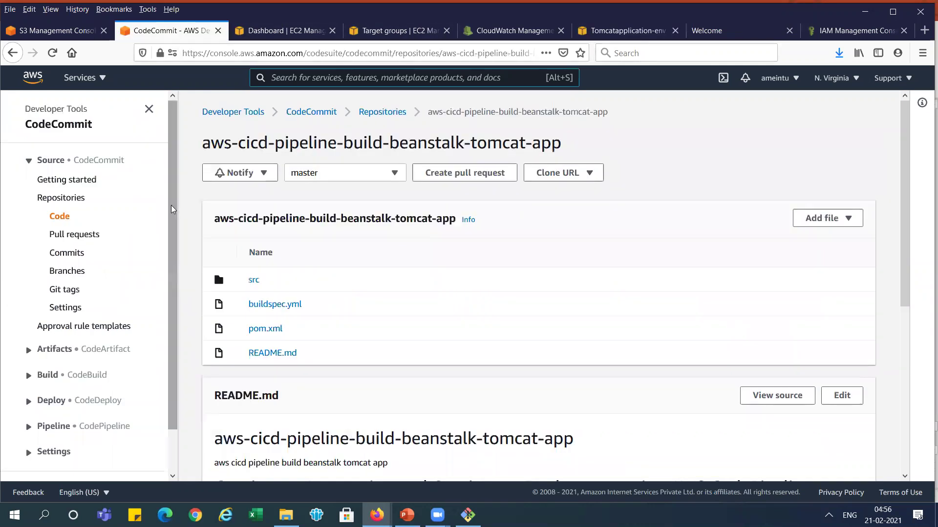
pyautogui.scroll(-2, 172, 209)
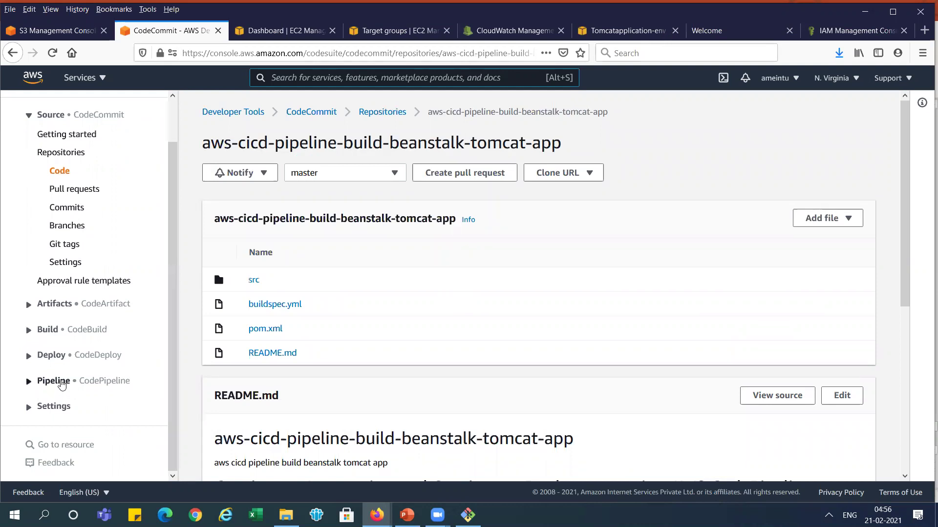
pyautogui.click(53, 382)
pyautogui.click(57, 419)
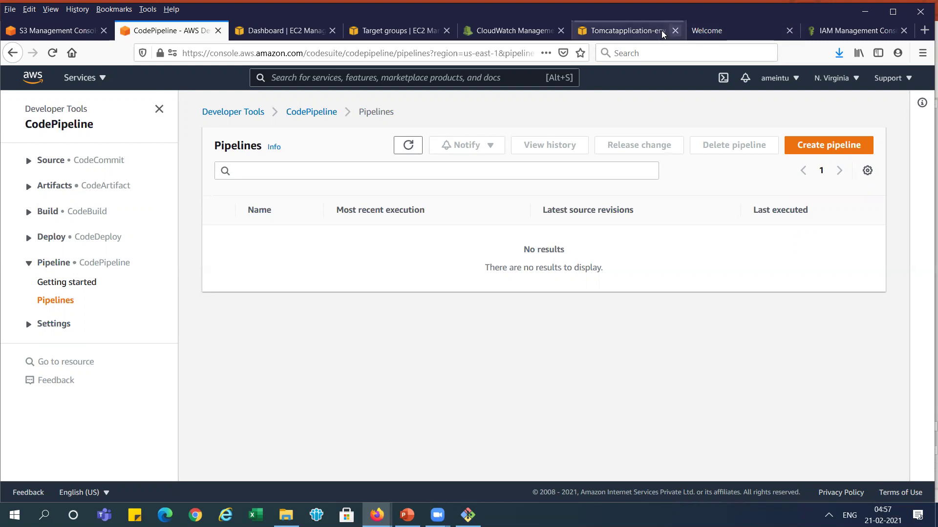
# - Look again at the sample application's welcome page and the environment dashboard, and return to the pipelines list
pyautogui.click(719, 30)
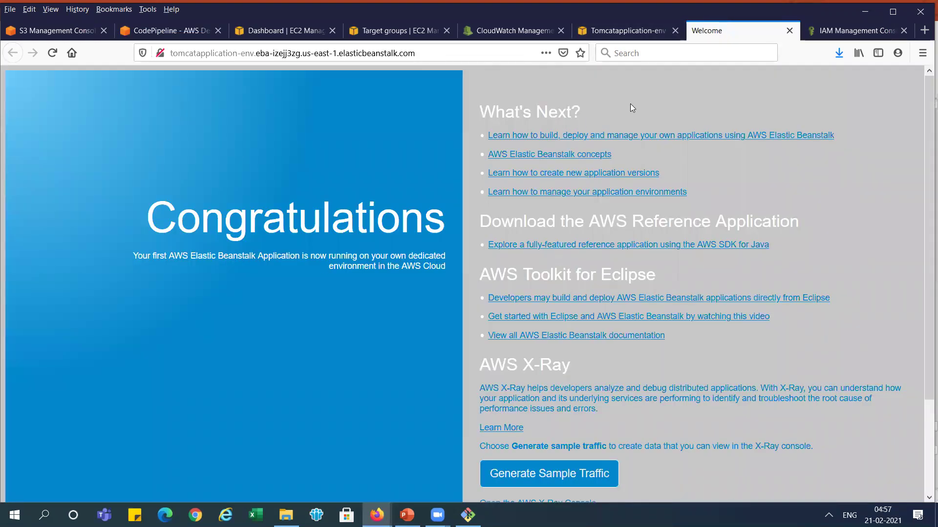
pyautogui.click(620, 27)
pyautogui.click(189, 33)
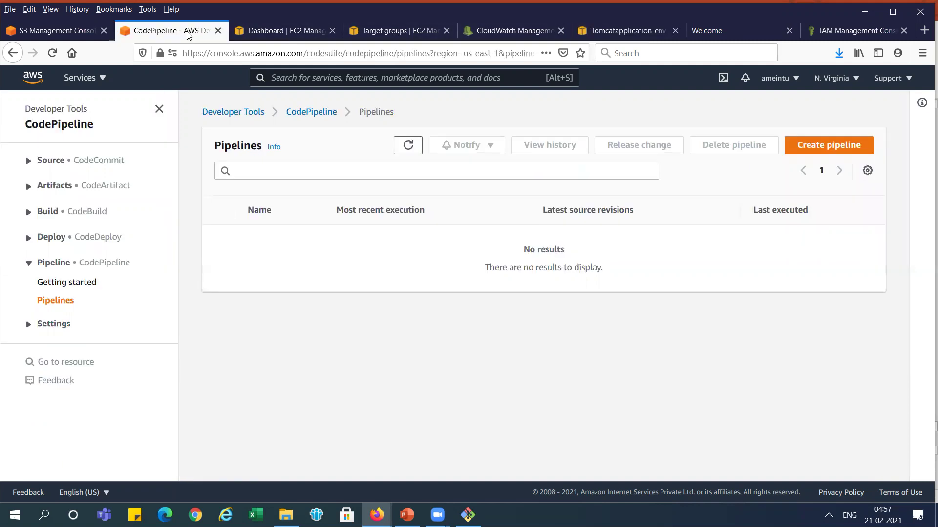
# - Switch to the PowerPoint notes and copy the pipeline name cicdpipelineTomcat from the Create Pipeline slide
pyautogui.hotkey('alt', 'Tab')
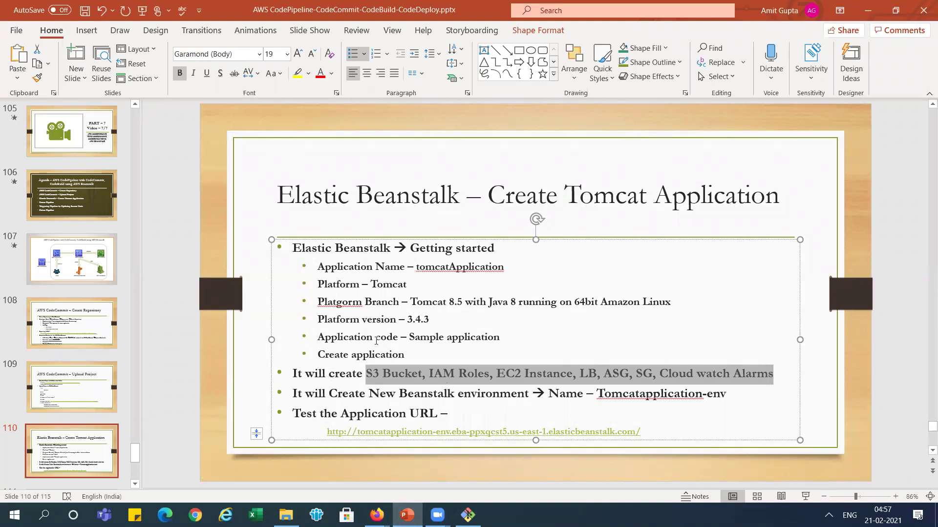
pyautogui.click(136, 484)
pyautogui.scroll(-3, 135, 484)
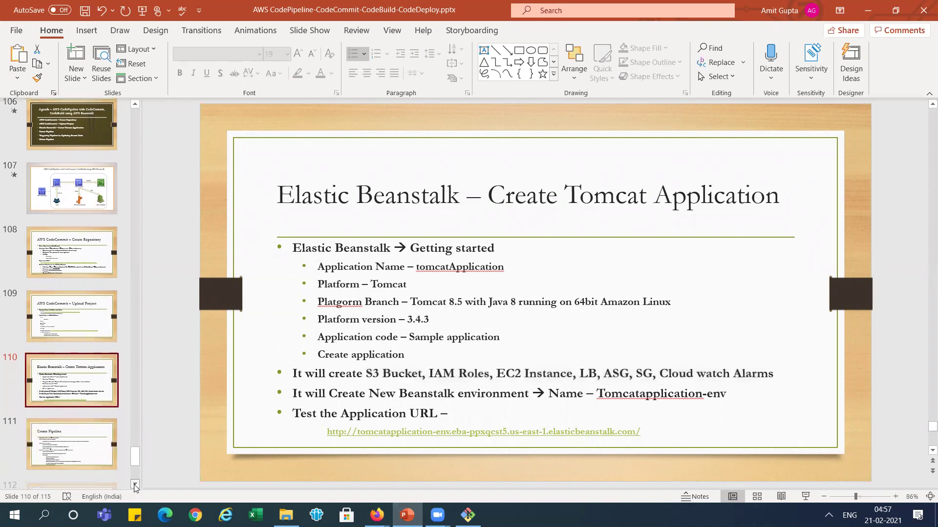
pyautogui.click(84, 332)
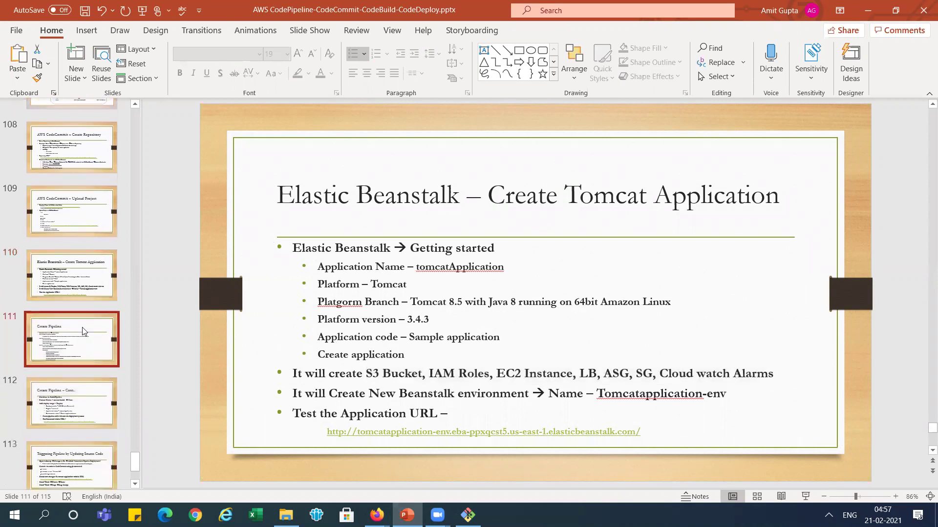
pyautogui.moveTo(351, 258); pyautogui.dragTo(416, 261)
pyautogui.hotkey('ctrl', 'c')
pyautogui.click(377, 259)
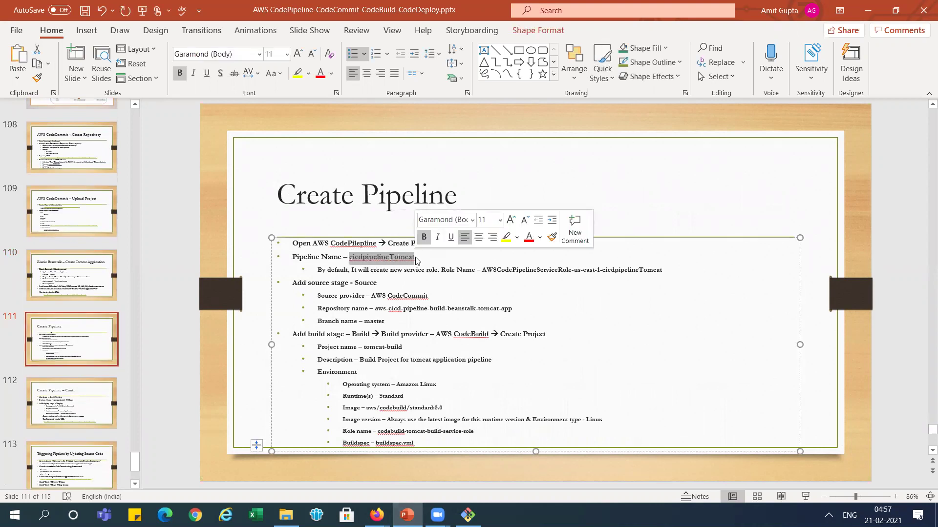
# - Start a new pipeline in CodePipeline named cicdpipelineTomcat, keep the new service role, and continue to the source stage
pyautogui.hotkey('alt', 'Tab')
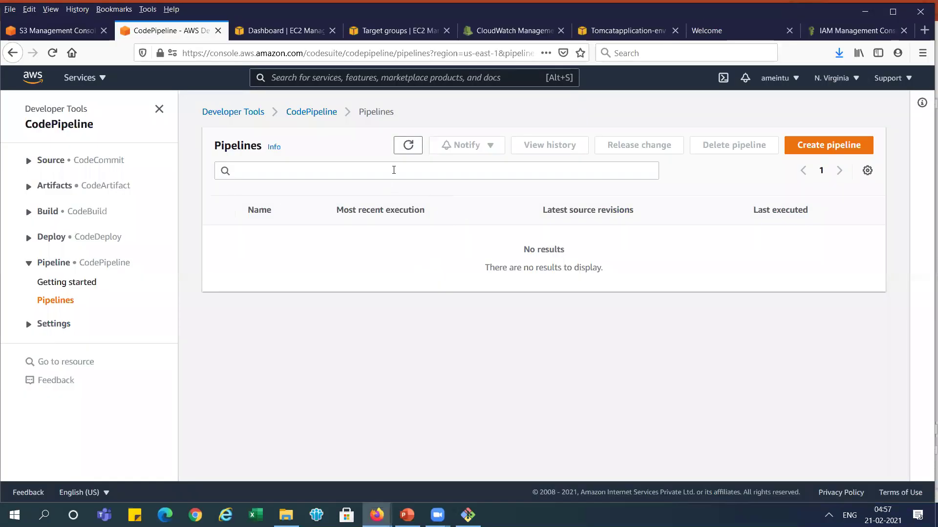
pyautogui.click(825, 144)
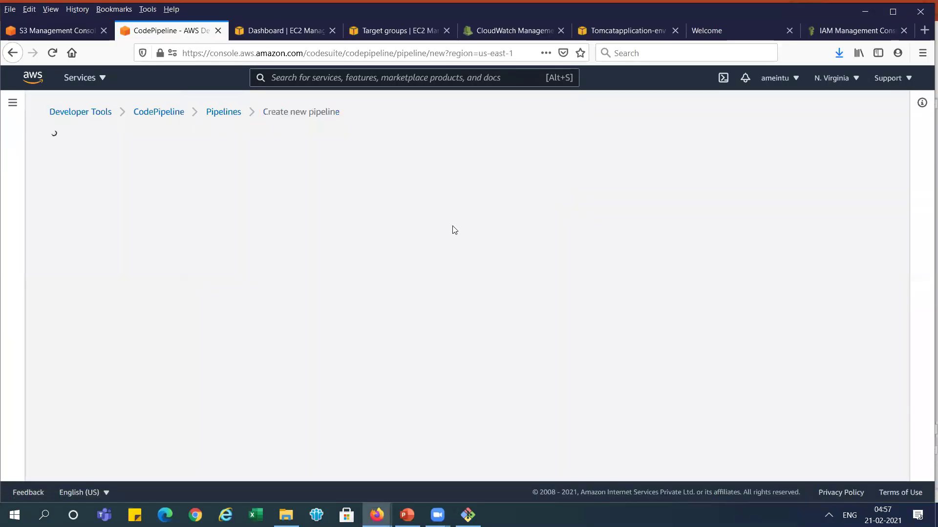
pyautogui.click(366, 241)
pyautogui.hotkey('ctrl', 'v')
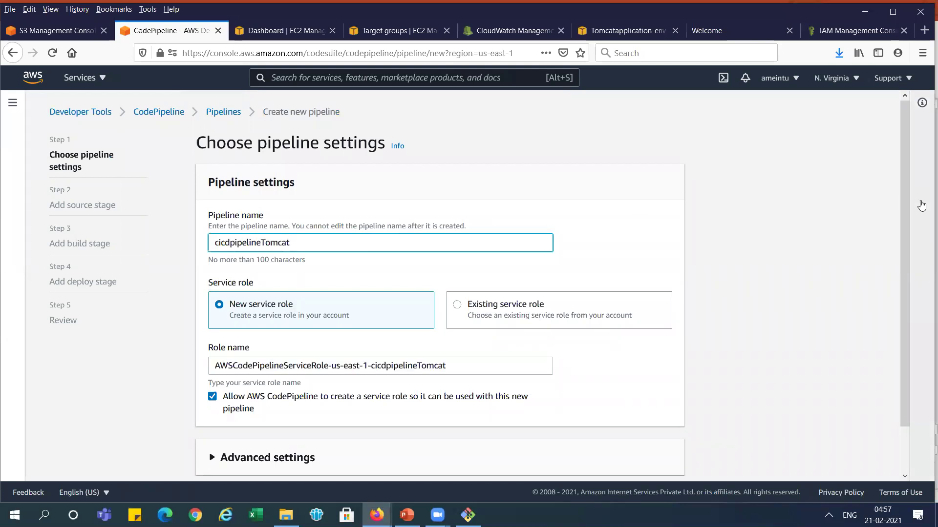
pyautogui.moveTo(904, 200); pyautogui.dragTo(913, 356)
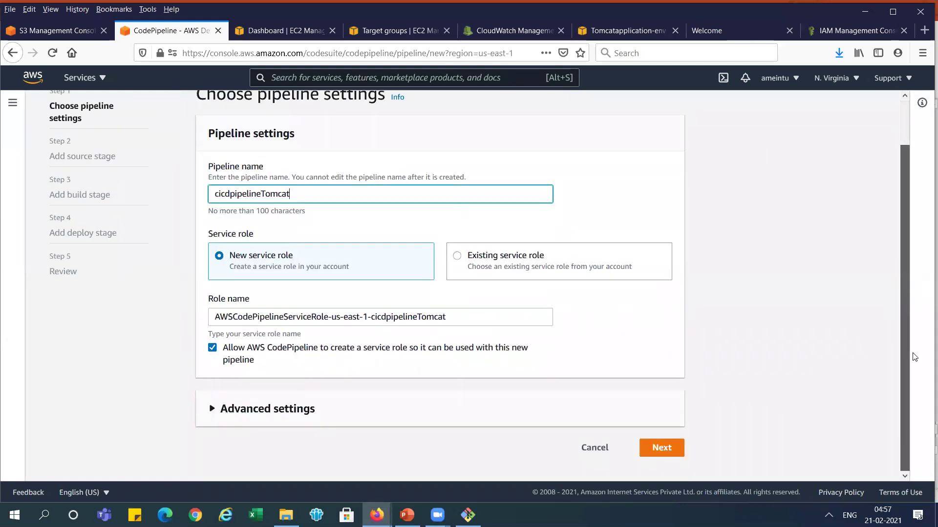
pyautogui.click(665, 453)
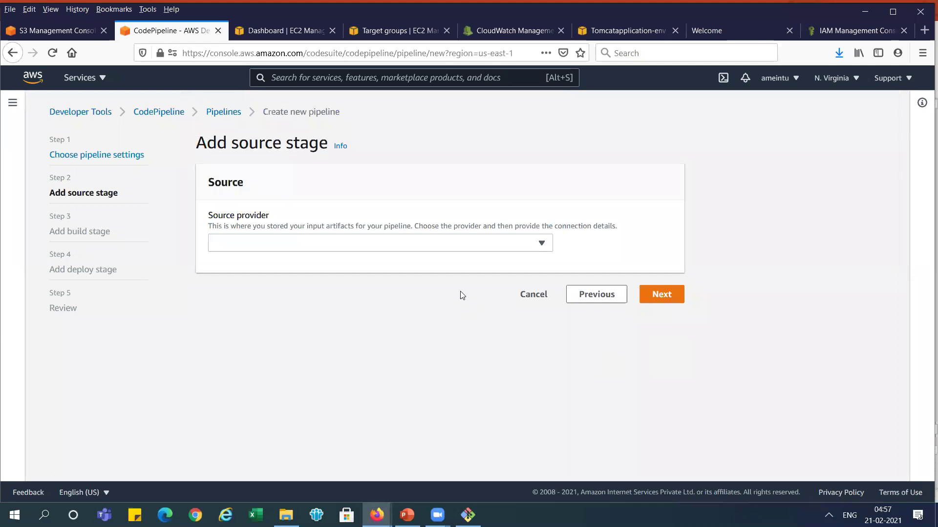
# - Set the source stage to AWS CodeCommit, repository aws-cicd-pipeline-build-beanstalk-tomcat-app, branch master, and continue to the build stage
pyautogui.click(368, 246)
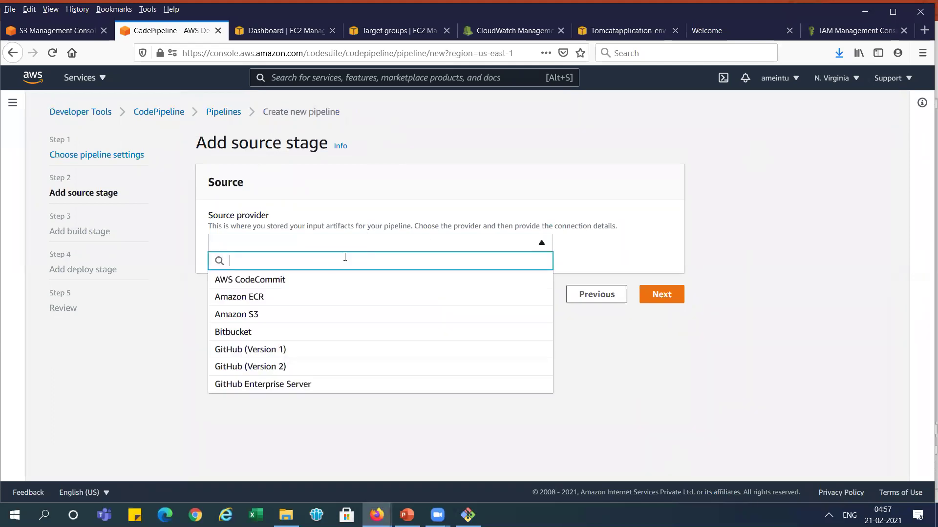
pyautogui.click(309, 280)
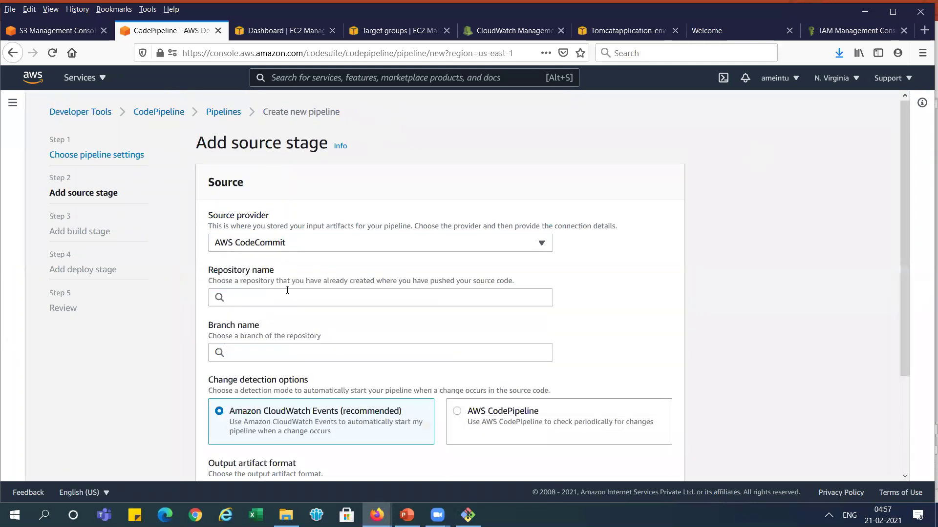
pyautogui.click(287, 293)
pyautogui.click(272, 317)
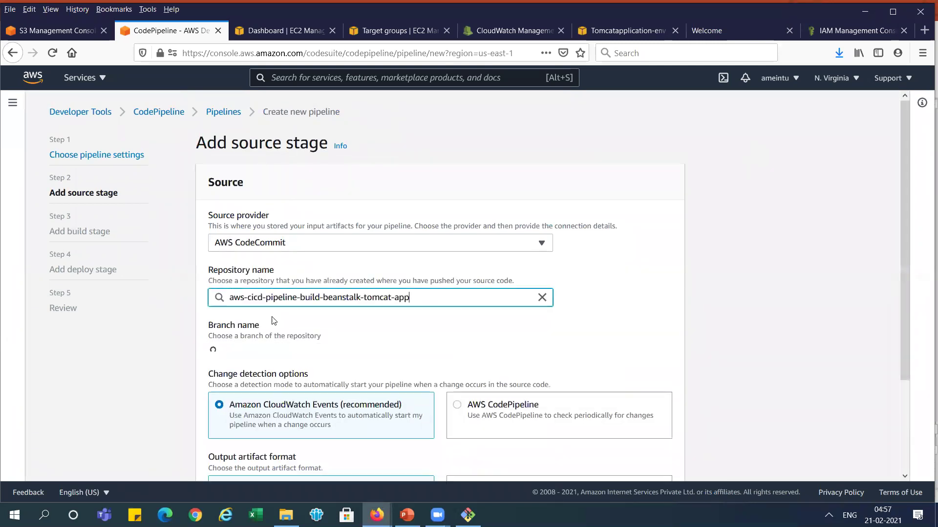
pyautogui.click(288, 359)
pyautogui.click(278, 375)
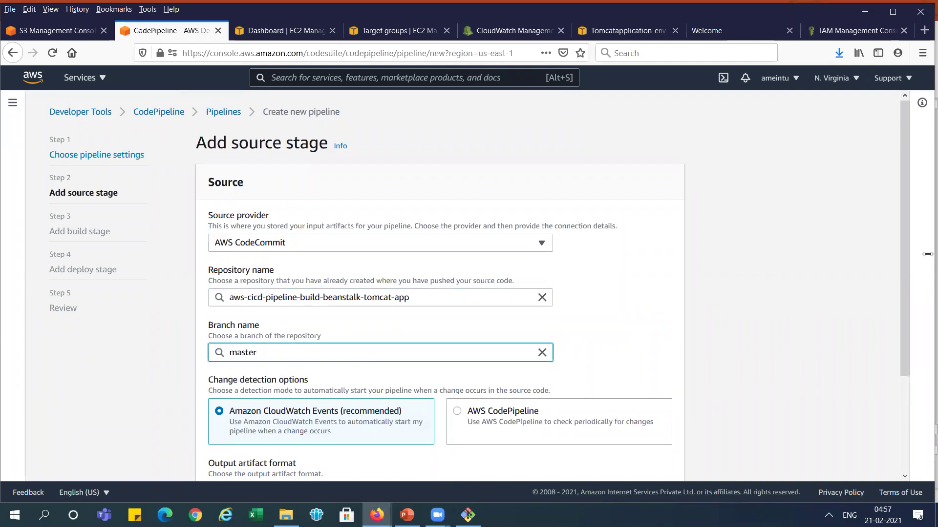
pyautogui.moveTo(902, 249); pyautogui.dragTo(902, 345)
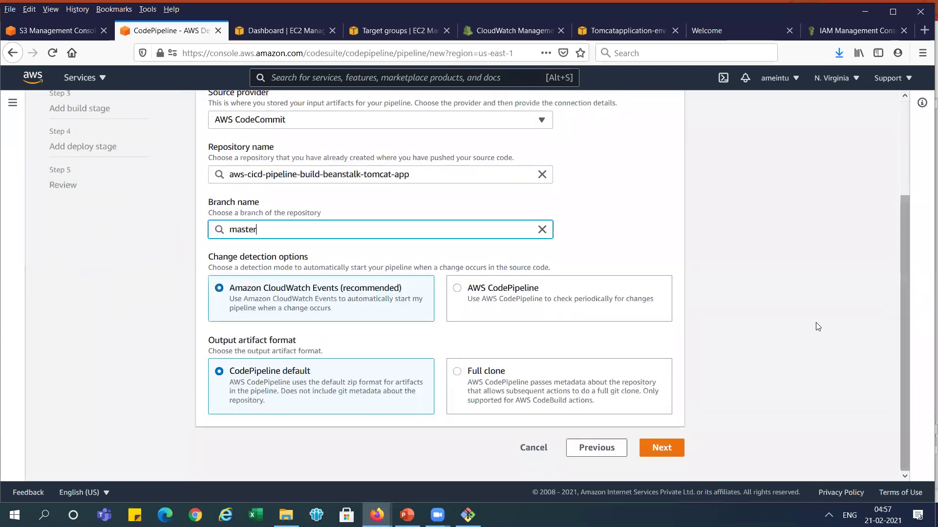
pyautogui.click(665, 449)
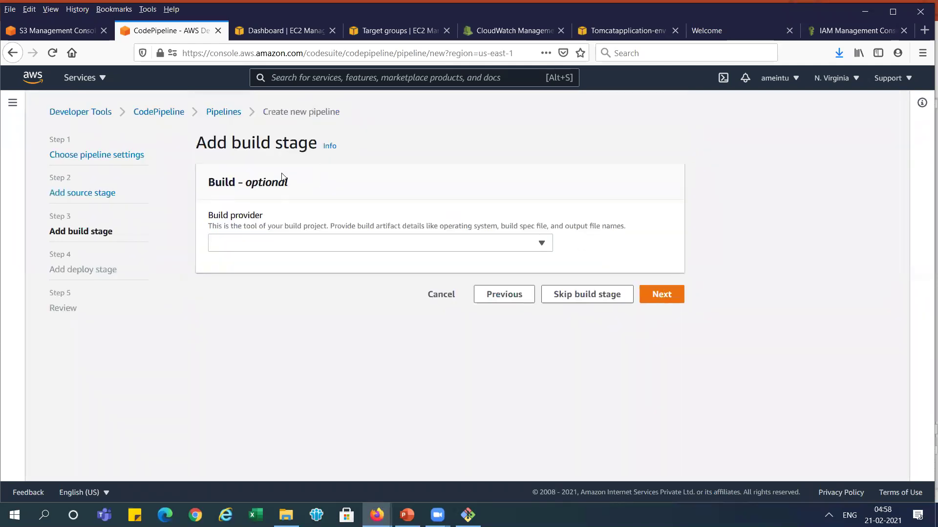
# - Choose AWS CodeBuild as the build provider and open a maximized window for creating a new build project
pyautogui.click(311, 243)
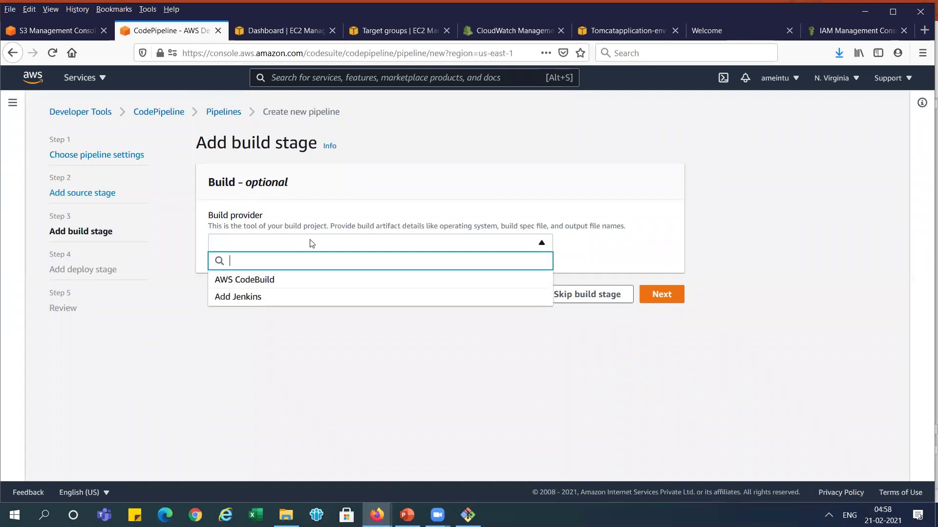
pyautogui.click(251, 281)
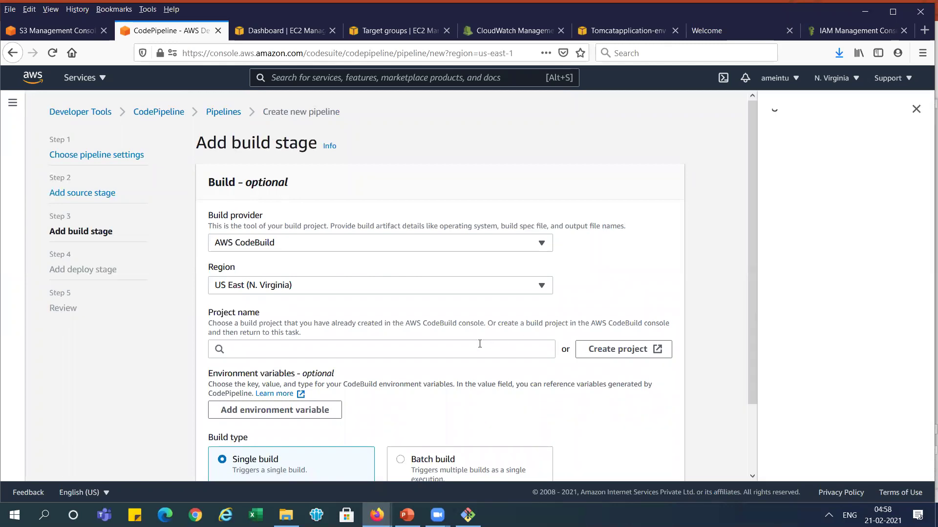
pyautogui.click(476, 347)
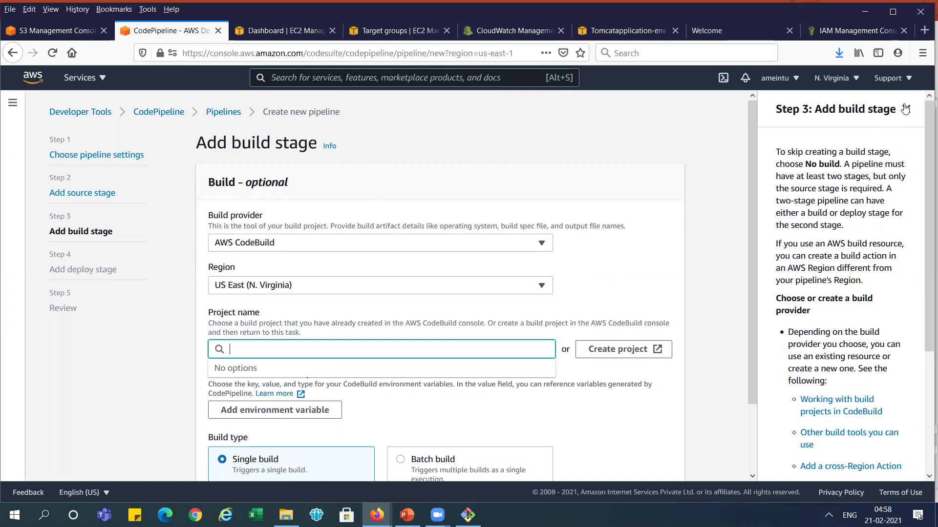
pyautogui.click(890, 117)
pyautogui.click(906, 109)
pyautogui.click(635, 348)
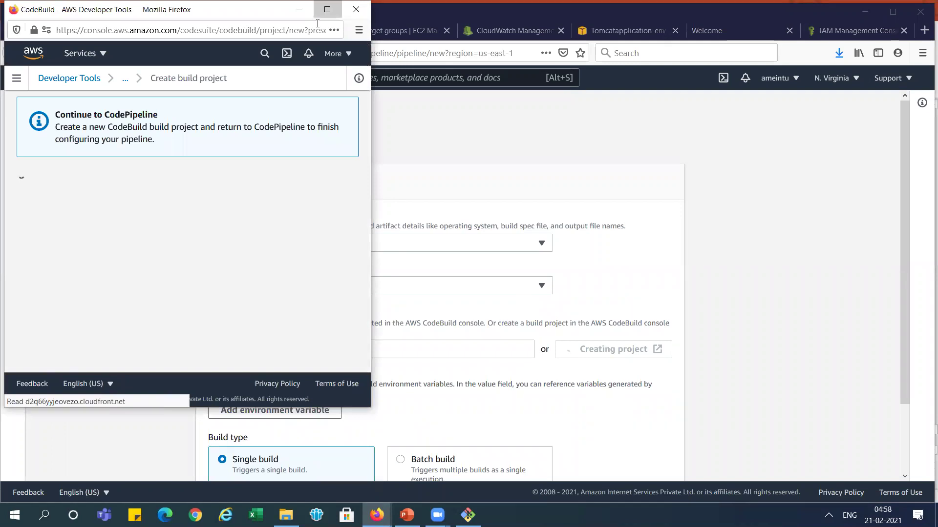
pyautogui.click(327, 9)
# - Copy the project name from the Create Pipeline slide and name the build project tomcat-build
pyautogui.click(415, 266)
pyautogui.hotkey('alt', 'Tab')
pyautogui.hotkey('alt', 'Tab')
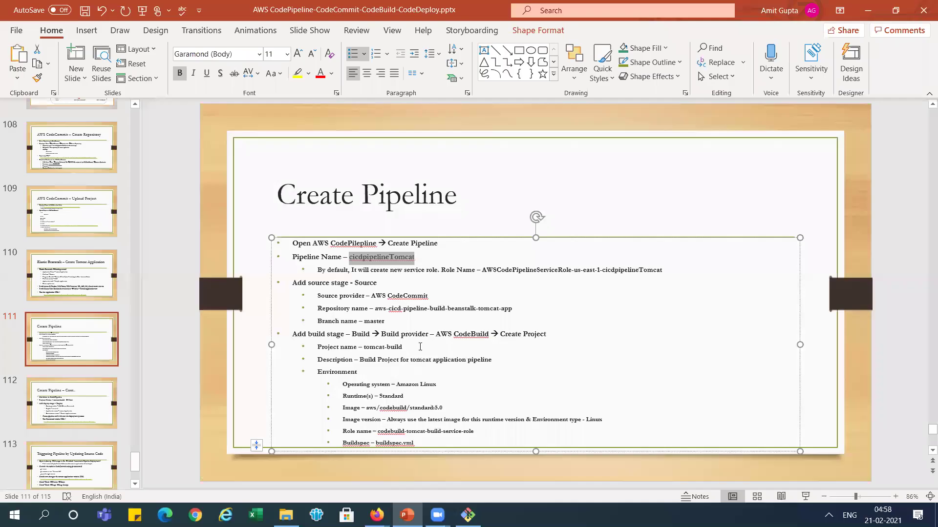
pyautogui.moveTo(366, 345); pyautogui.dragTo(402, 348)
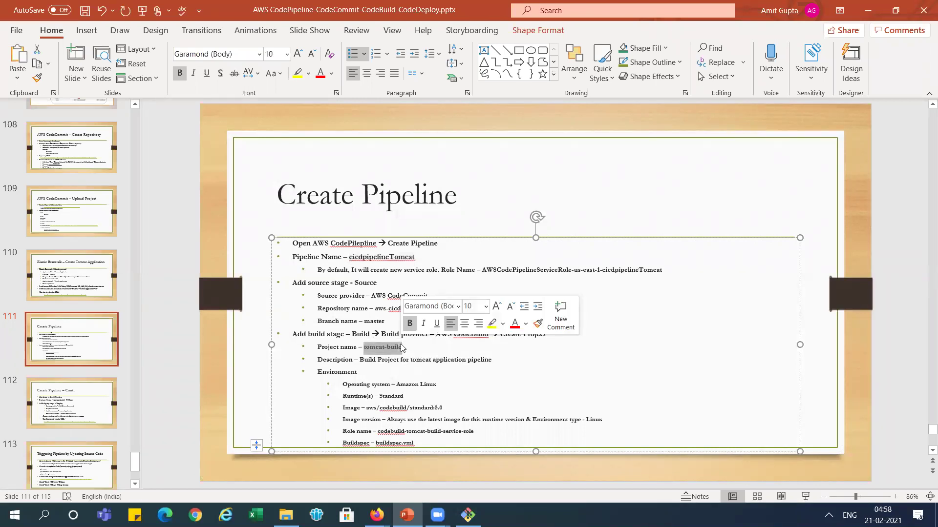
pyautogui.hotkey('ctrl', 'c')
pyautogui.hotkey('alt', 'Tab')
pyautogui.hotkey('ctrl', 'v')
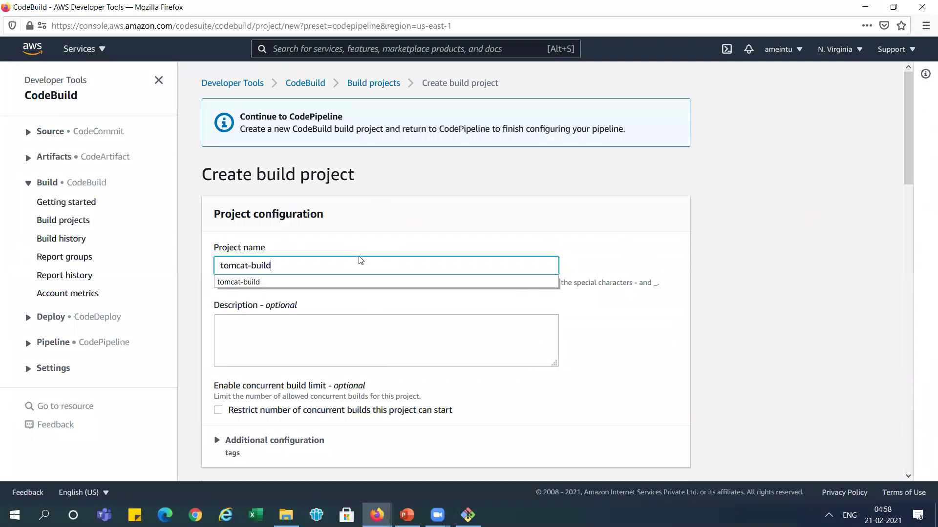
# - Copy the description from the slide and fill in "Build Project for tomcat application pipeline" for the build project
pyautogui.hotkey('alt', 'Tab')
pyautogui.moveTo(360, 360); pyautogui.dragTo(486, 362)
pyautogui.hotkey('ctrl', 'c')
pyautogui.hotkey('alt', 'Tab')
pyautogui.click(294, 333)
pyautogui.hotkey('ctrl', 'v')
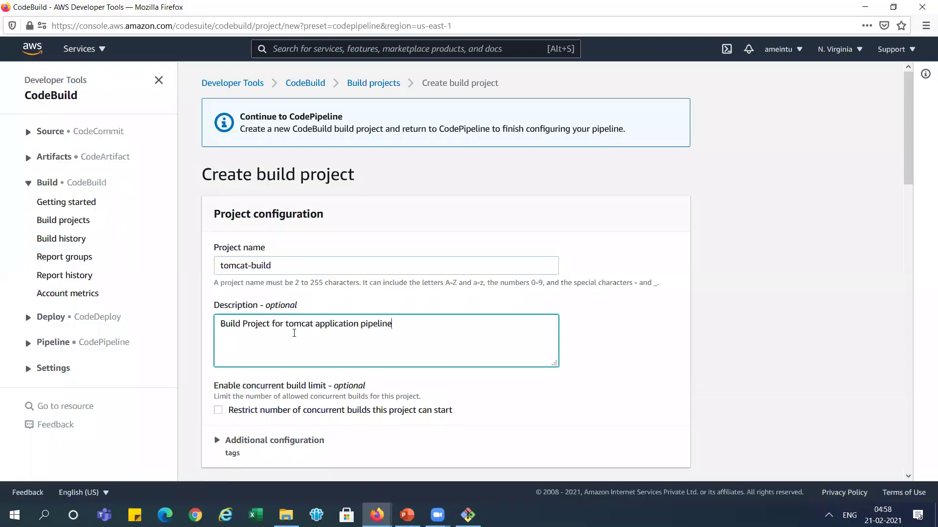
# - Set the operating system of the tomcat-build project's managed environment image to Amazon Linux 2
pyautogui.moveTo(909, 124); pyautogui.dragTo(924, 250)
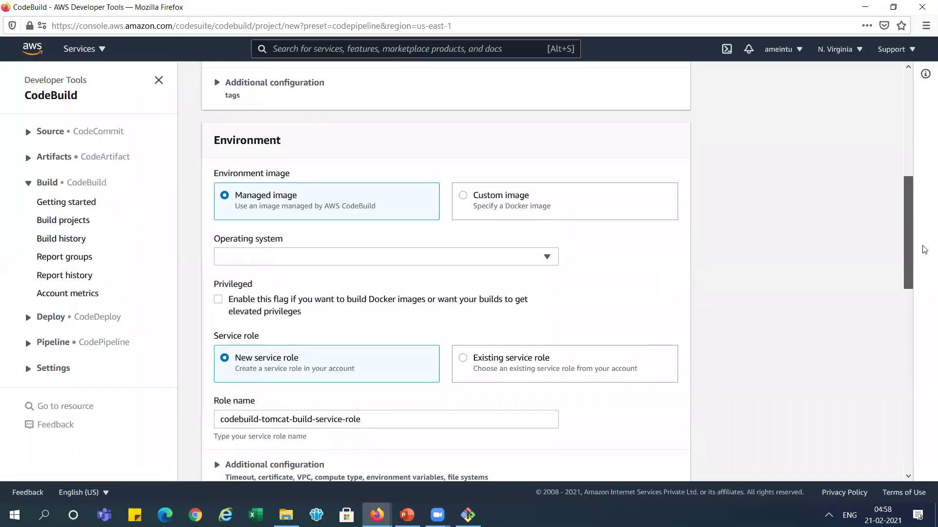
pyautogui.click(548, 186)
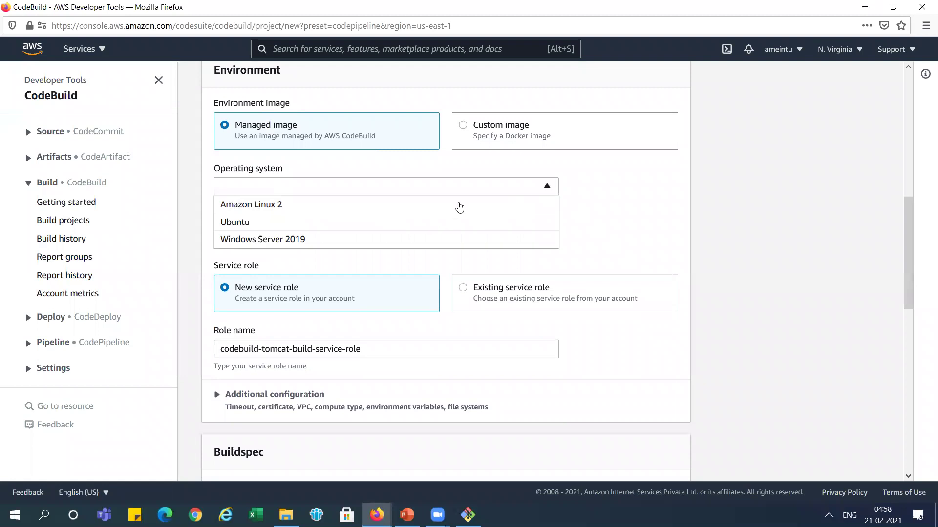
pyautogui.click(416, 207)
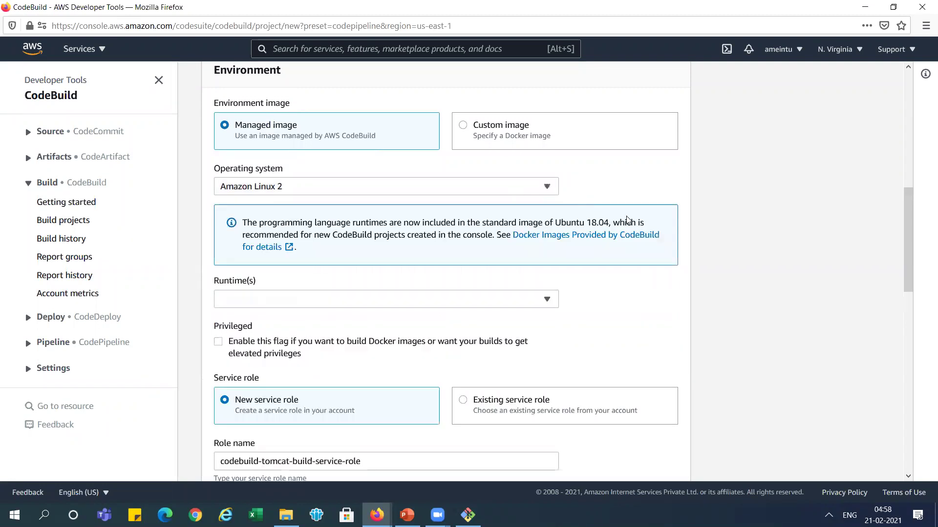
# - Switch to PowerPoint and correct the operating system entry on the Create Pipeline slide to Amazon Linux 2
pyautogui.hotkey('alt', 'Tab')
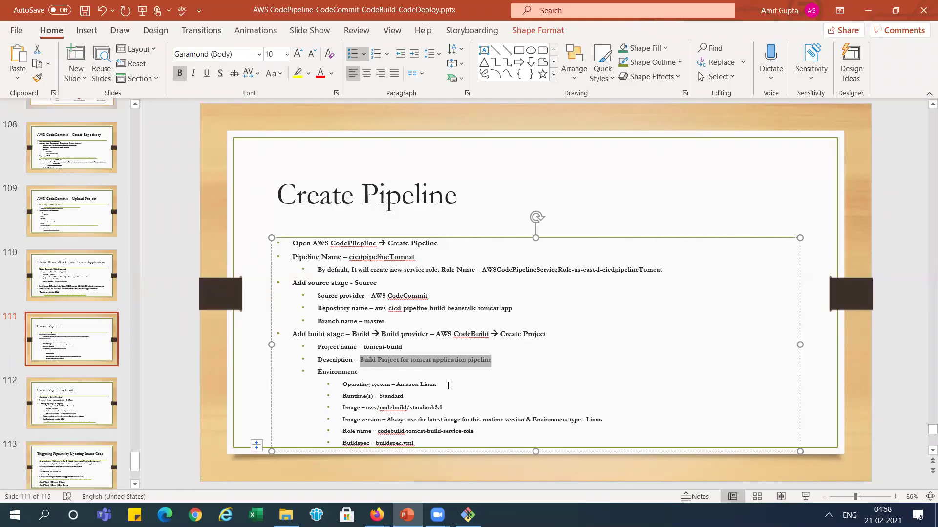
pyautogui.click(448, 386)
pyautogui.write('2')
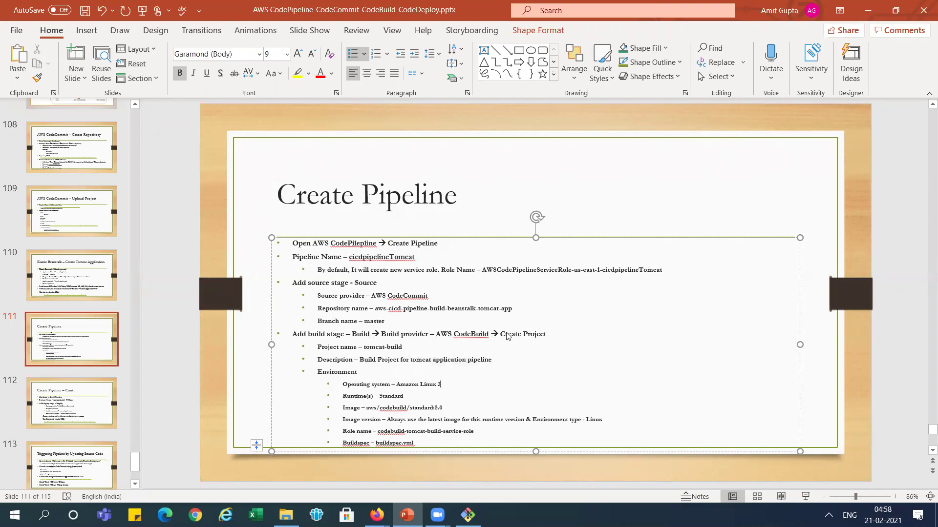
# - Back in the Firefox CodeBuild form, choose the Standard runtime and the image aws/codebuild/amazonlinux2-x86_64-standard:3.0
pyautogui.hotkey('alt', 'Tab')
pyautogui.click(520, 300)
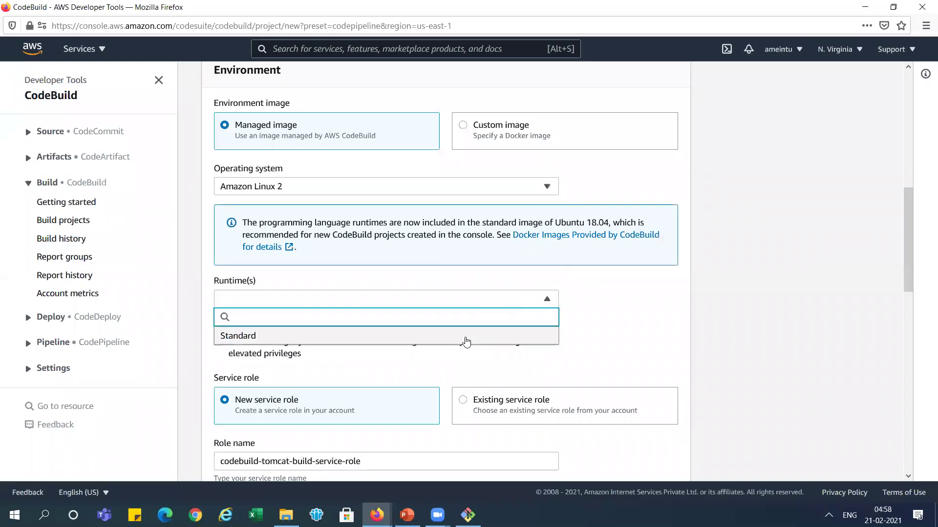
pyautogui.click(466, 337)
pyautogui.click(466, 341)
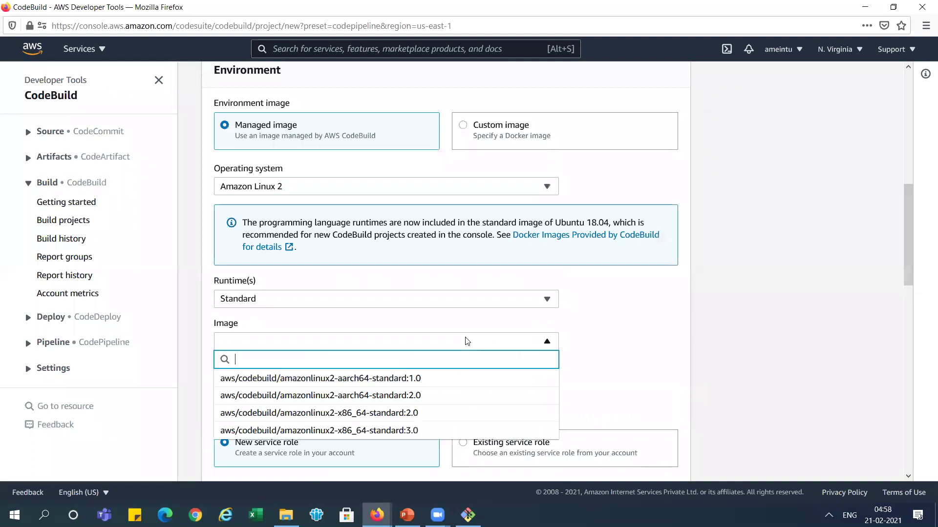
pyautogui.click(521, 430)
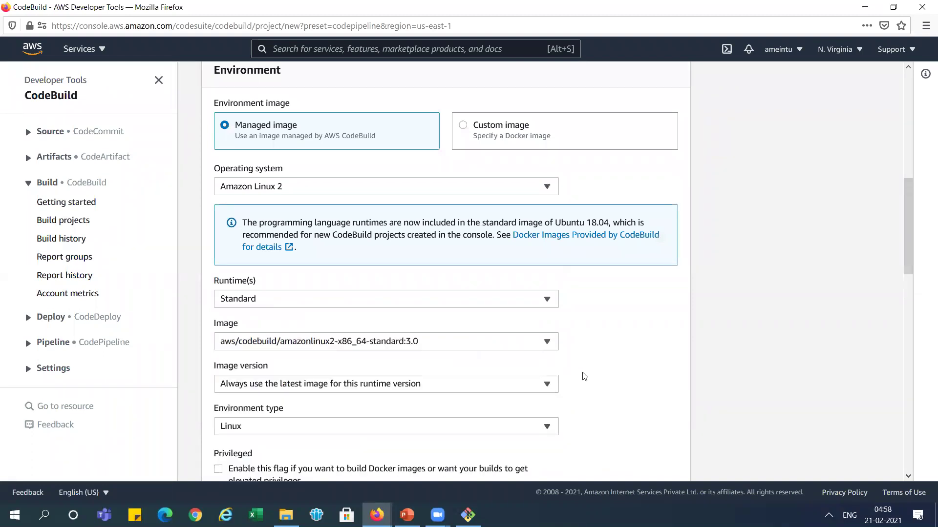
pyautogui.hotkey('alt', 'Tab')
pyautogui.moveTo(449, 406); pyautogui.dragTo(436, 408)
pyautogui.press('BackSpace')
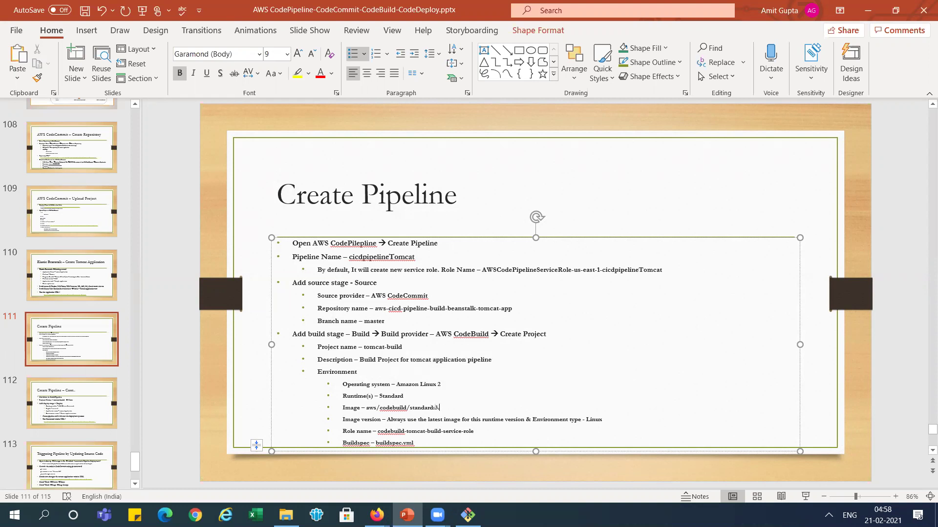
pyautogui.press('alt')
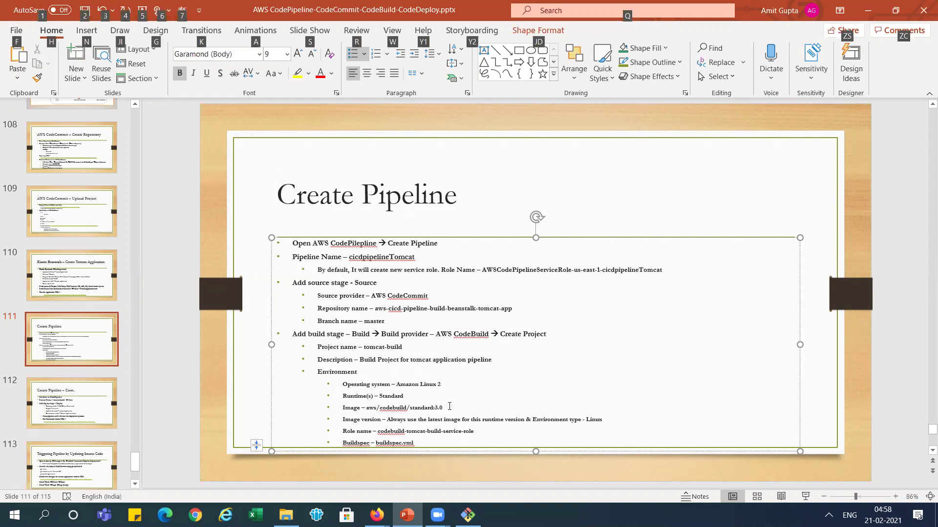
# - Compare the build environment's image, image version and environment type with the entries on the Create Pipeline slide
pyautogui.hotkey('alt', 'Tab')
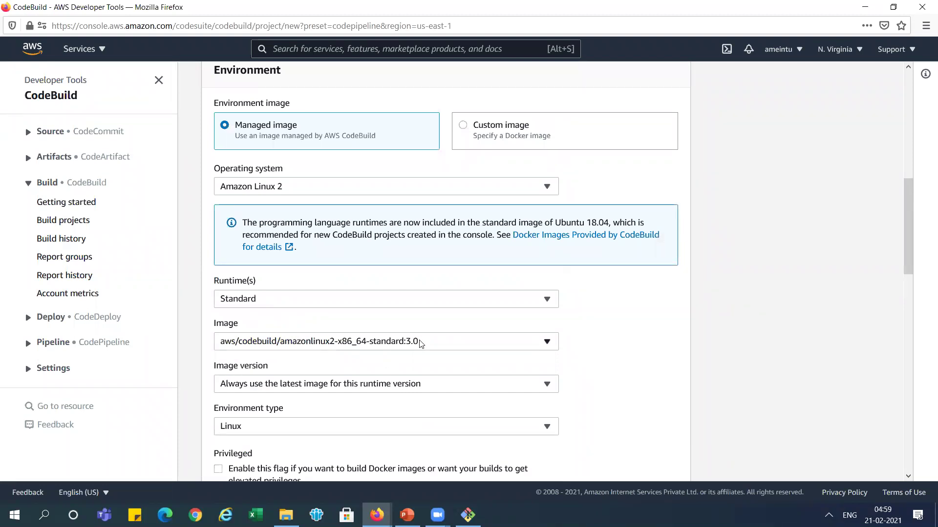
pyautogui.hotkey('alt', 'Tab')
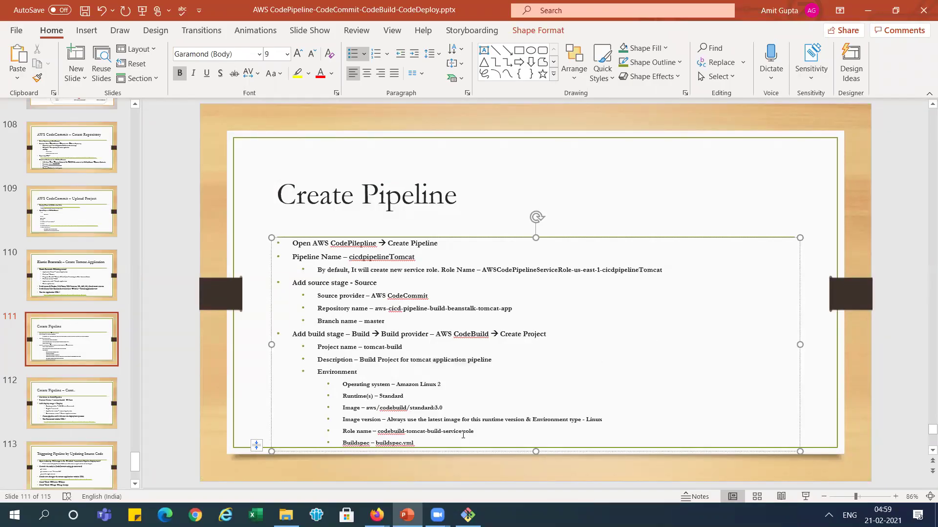
pyautogui.hotkey('alt', 'Tab')
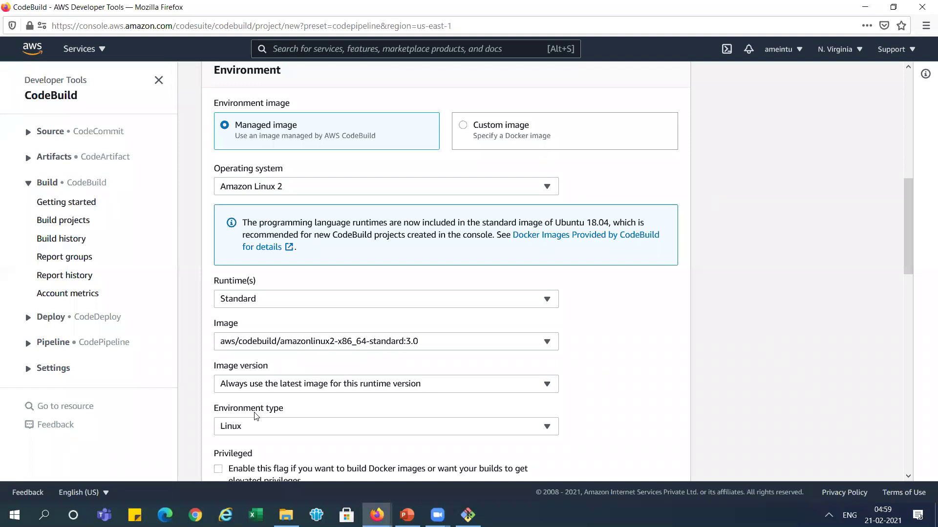
# - Review the default buildspec file name and the alternative path example in the build project's Buildspec section
pyautogui.moveTo(914, 203); pyautogui.dragTo(911, 342)
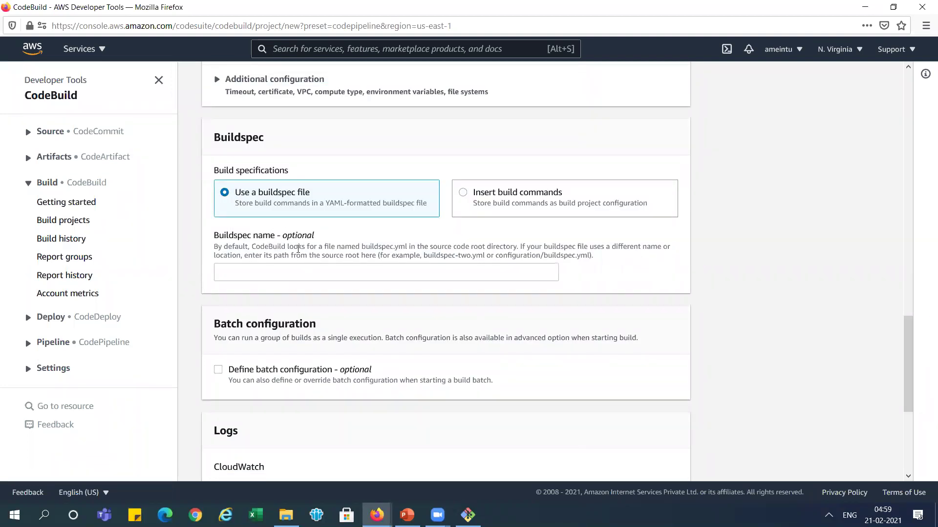
pyautogui.moveTo(363, 247); pyautogui.dragTo(410, 247)
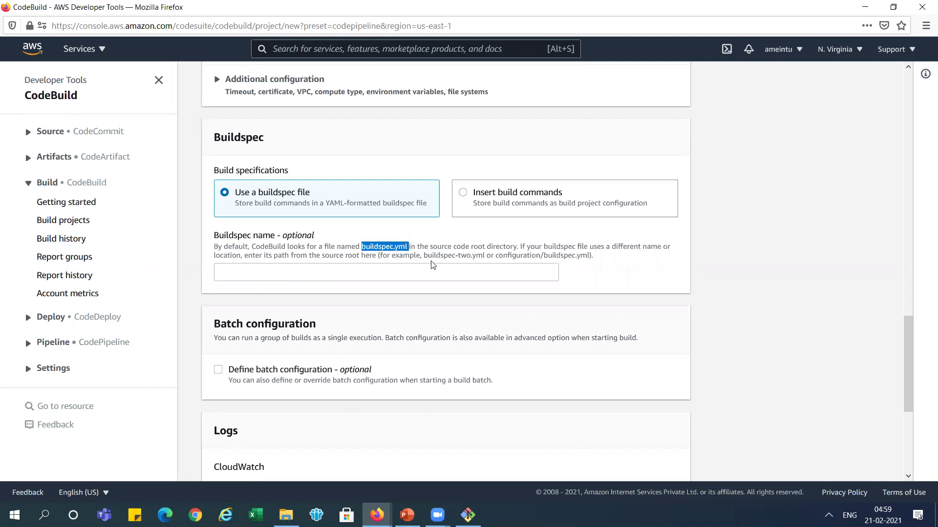
pyautogui.moveTo(495, 256); pyautogui.dragTo(590, 251)
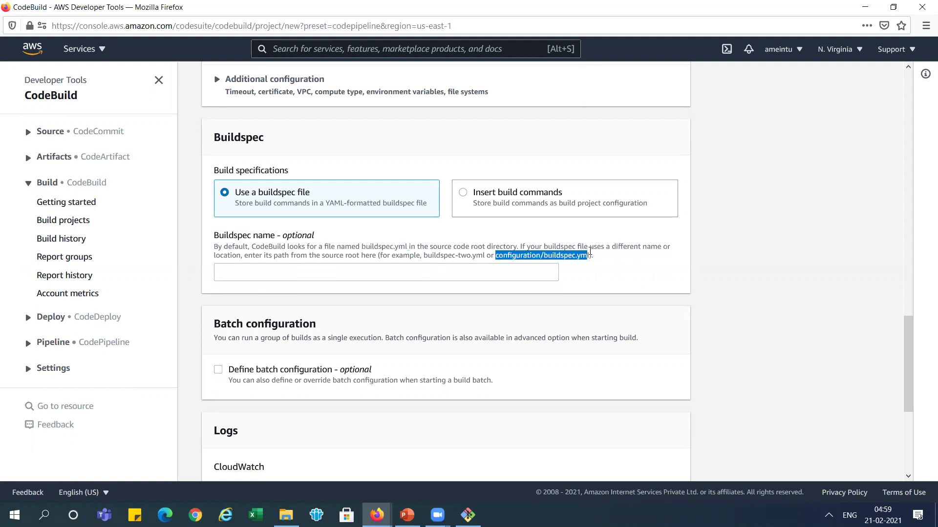
pyautogui.click(494, 271)
pyautogui.moveTo(360, 247); pyautogui.dragTo(404, 244)
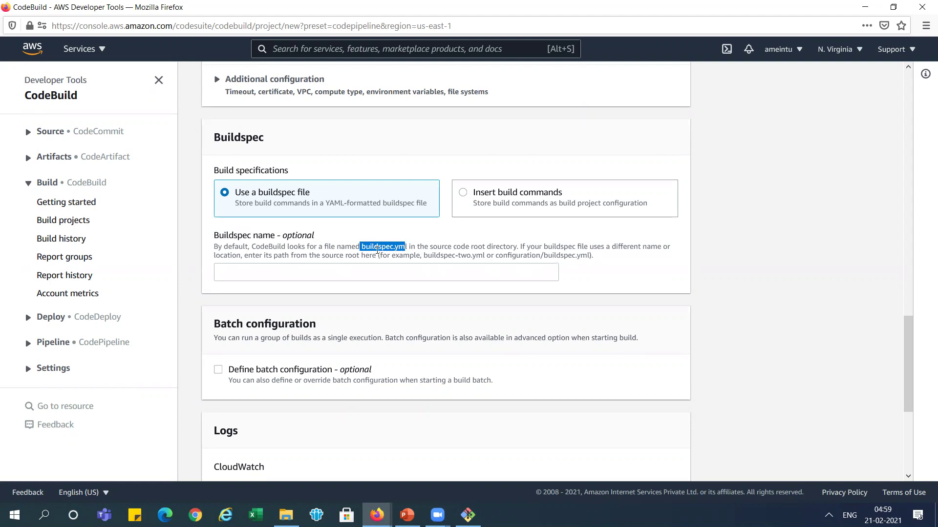
# - Open buildspec.yml from the local aws-cicd-pipeline-build-beanstalk-tomcat-app folder in Notepad++
pyautogui.hotkey('alt', 'Tab')
pyautogui.hotkey('alt', 'Tab')
pyautogui.click(286, 515)
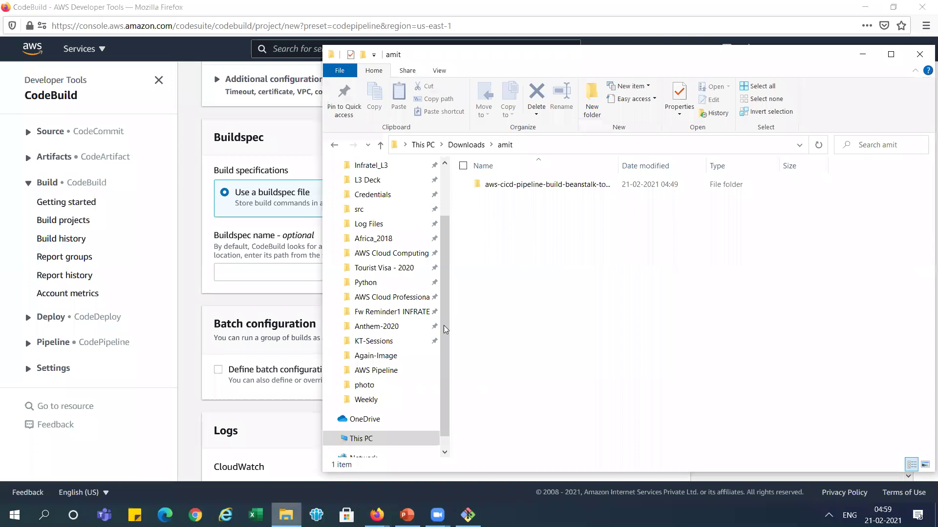
pyautogui.doubleClick(552, 185)
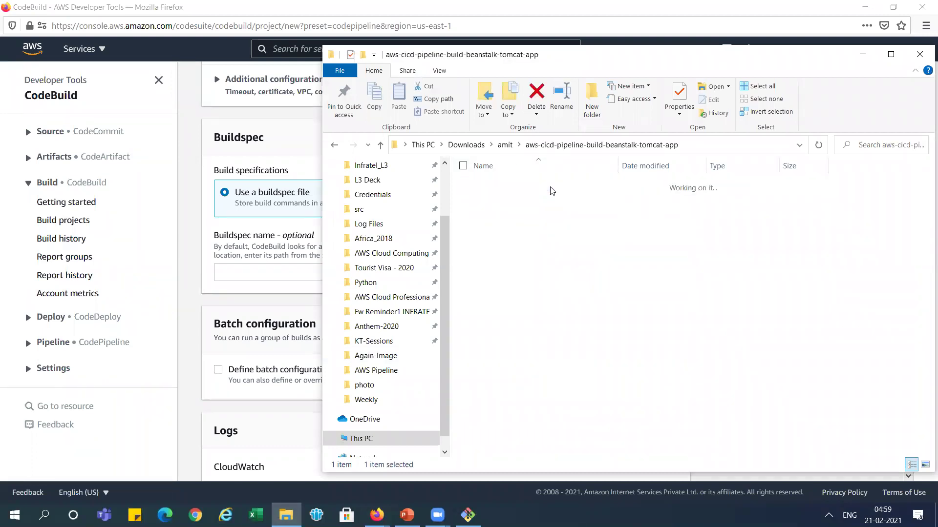
pyautogui.click(506, 199)
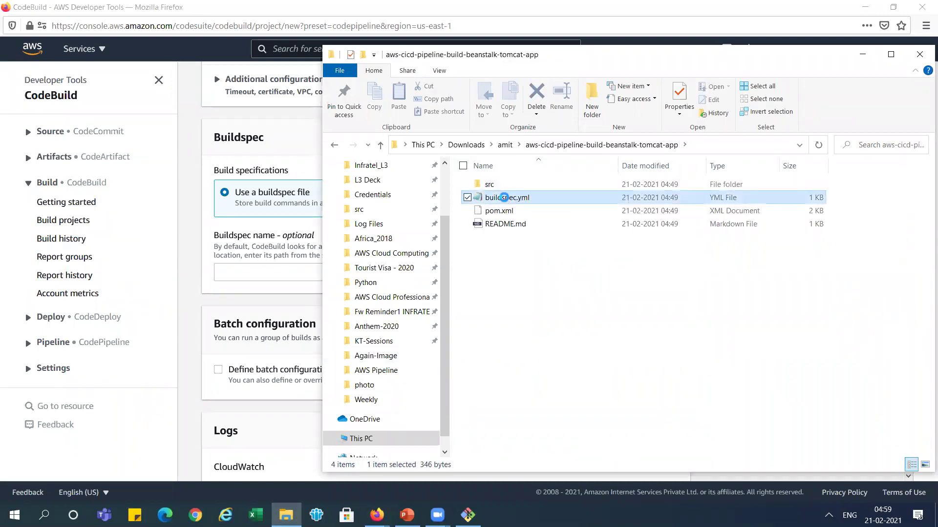
pyautogui.rightClick(506, 200)
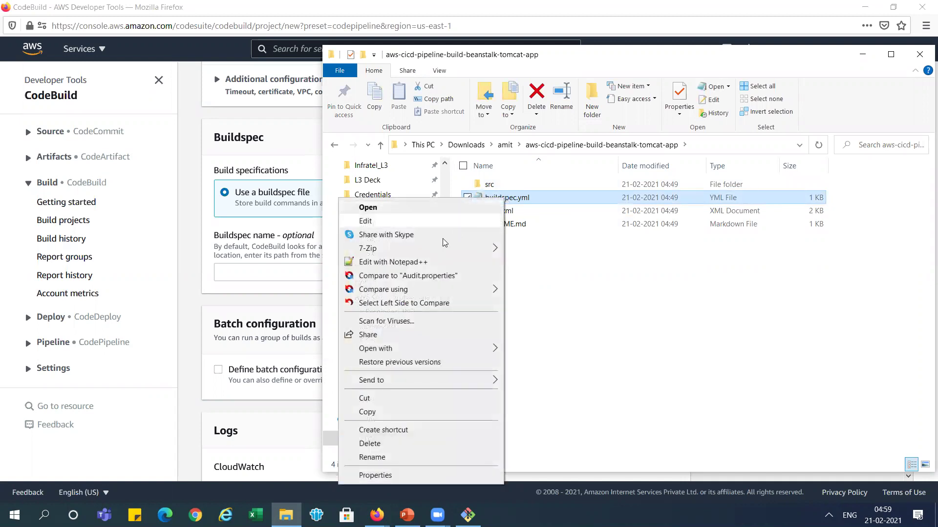
pyautogui.click(417, 264)
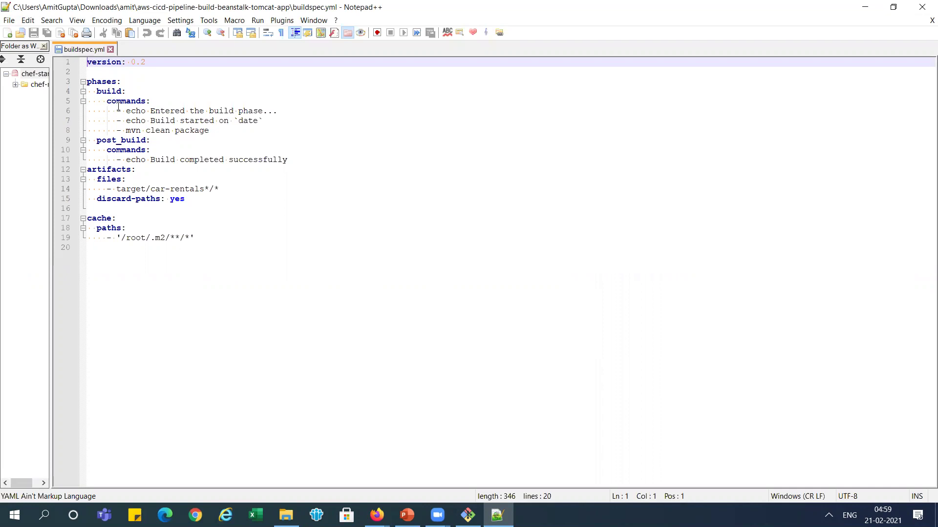
# - Examine the build and post_build commands, the artifact files and the cache path in buildspec.yml
pyautogui.moveTo(131, 110); pyautogui.dragTo(184, 121)
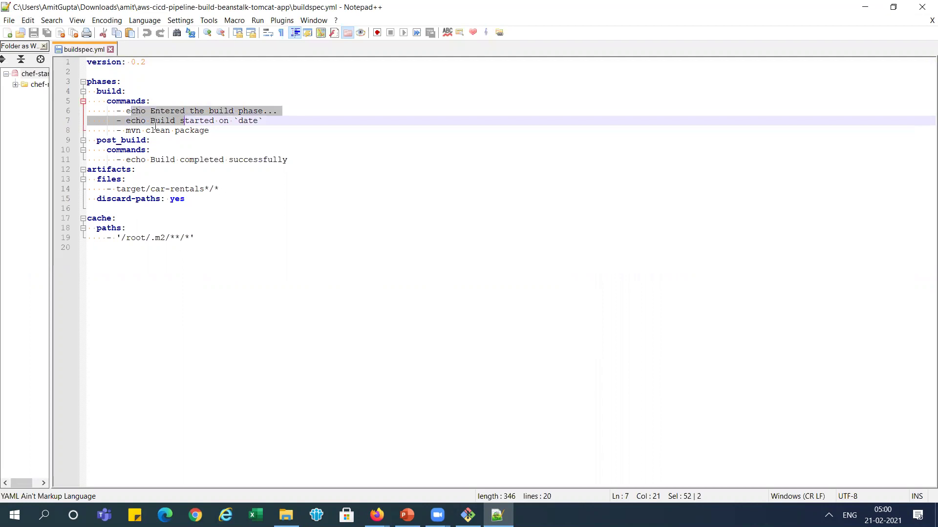
pyautogui.moveTo(131, 131); pyautogui.dragTo(205, 131)
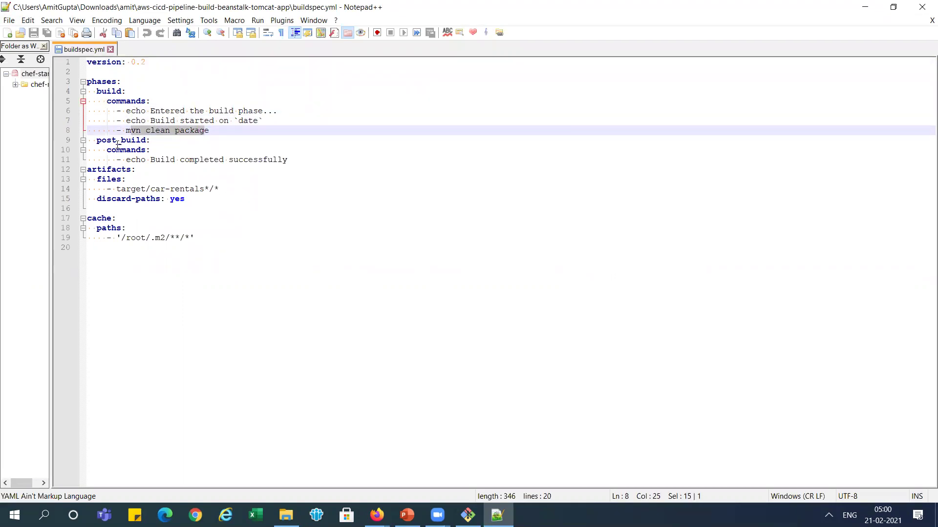
pyautogui.moveTo(131, 160); pyautogui.dragTo(181, 160)
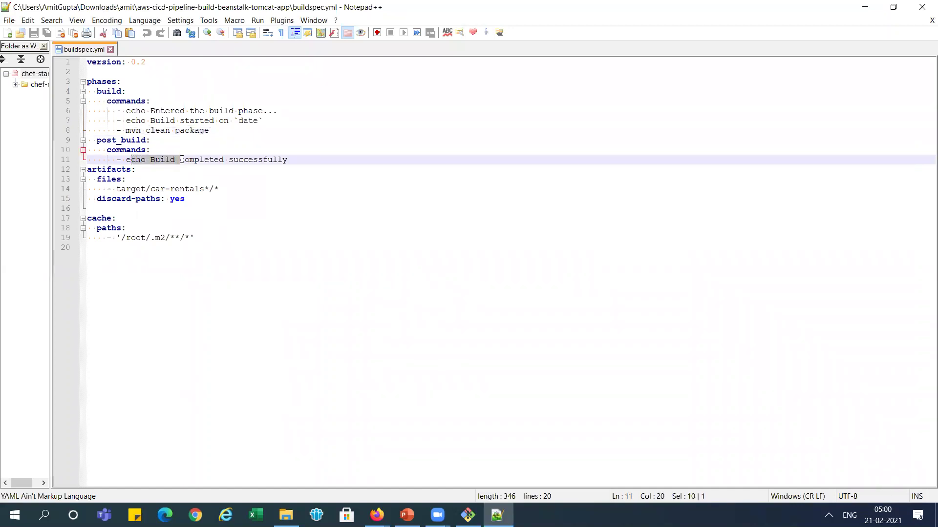
pyautogui.moveTo(117, 199)
pyautogui.mouseDown()
pyautogui.moveTo(141, 193)
pyautogui.moveTo(116, 191)
pyautogui.mouseUp()
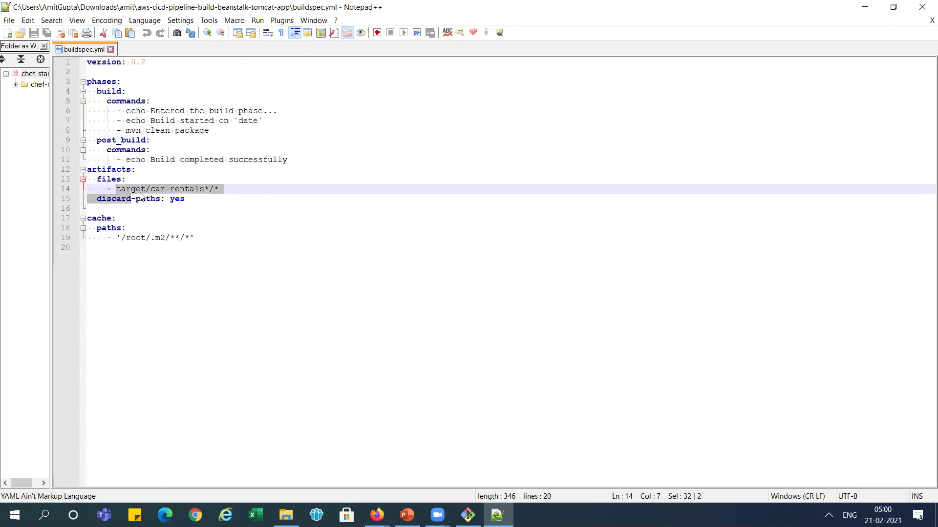
pyautogui.click(141, 193)
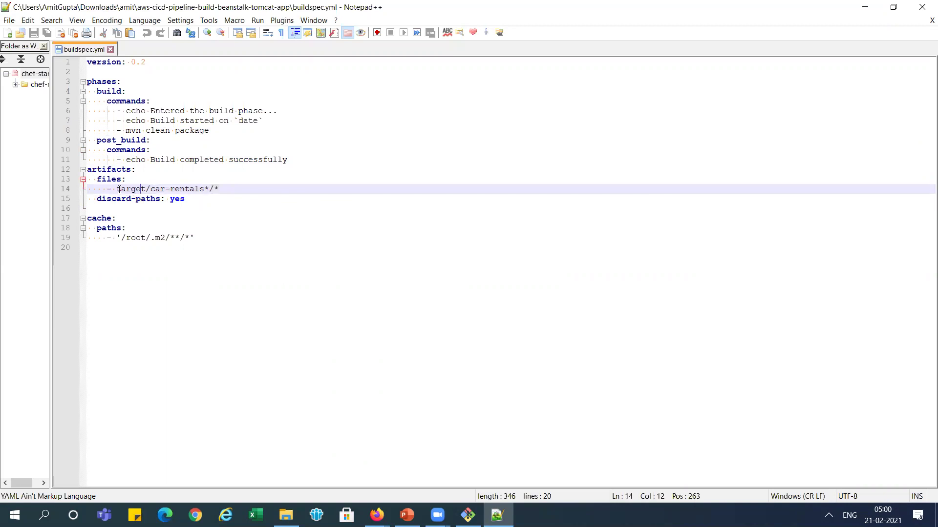
pyautogui.moveTo(119, 190); pyautogui.dragTo(221, 191)
pyautogui.moveTo(150, 189); pyautogui.dragTo(223, 190)
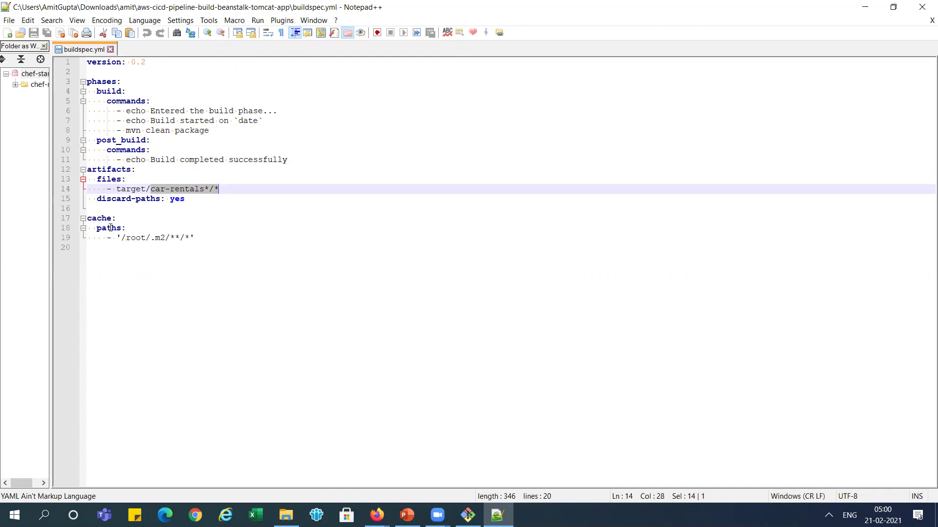
pyautogui.moveTo(127, 238); pyautogui.dragTo(172, 238)
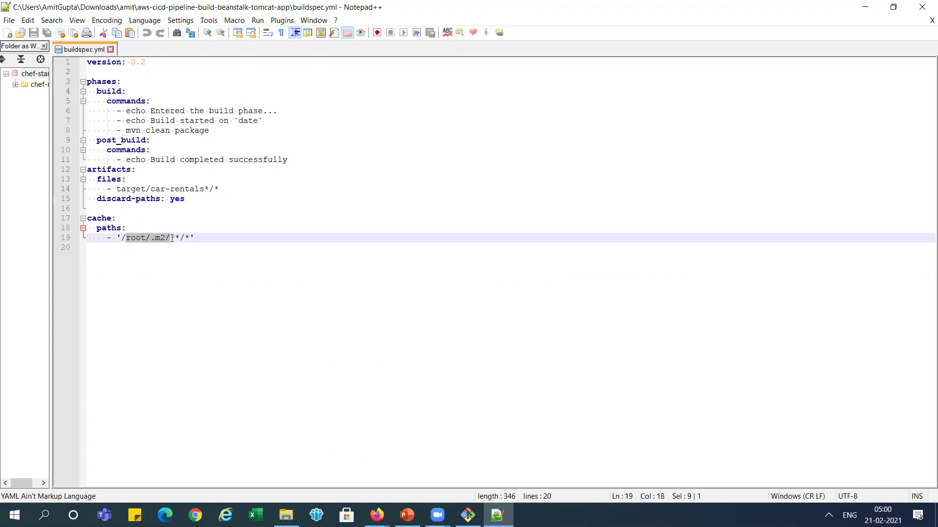
pyautogui.click(209, 272)
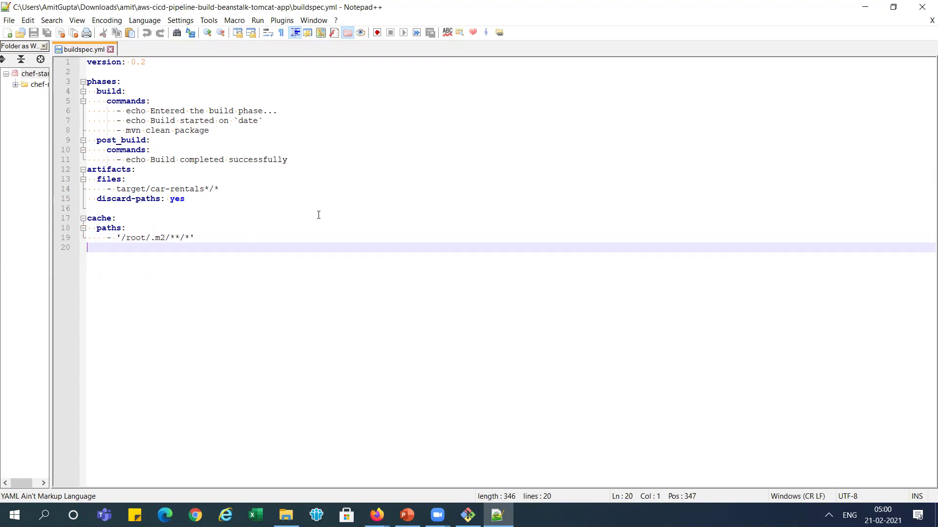
# - Look through the open windows and return to the Firefox window with the pipeline's Add build stage page
pyautogui.hotkey('alt', 'Tab')
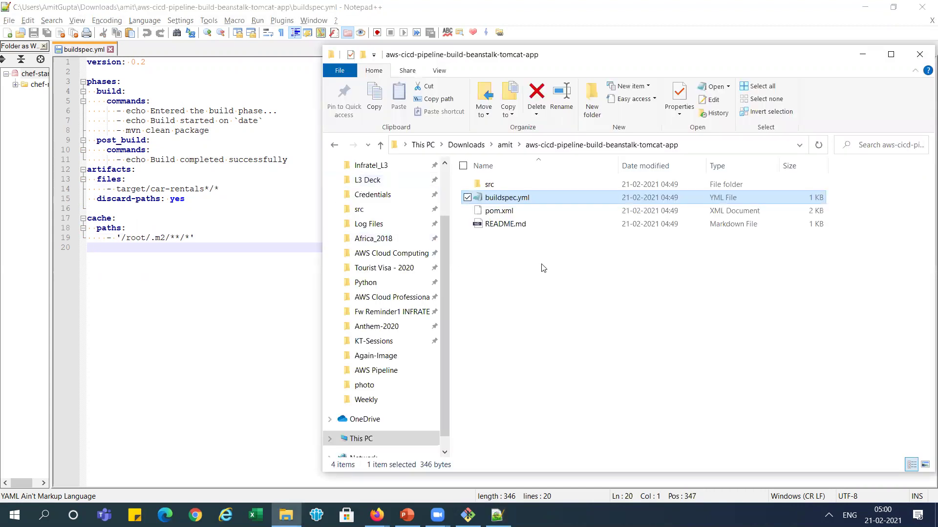
pyautogui.hotkey('alt', 'Tab')
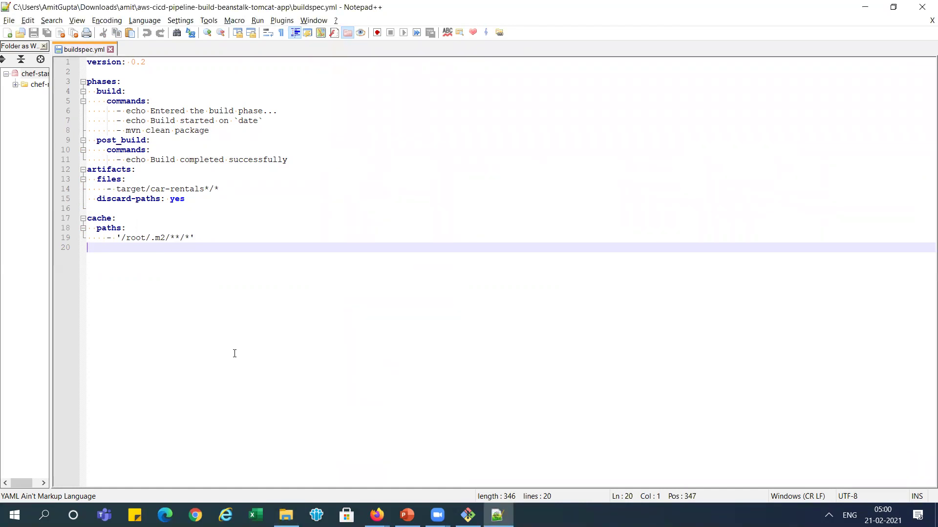
pyautogui.hotkey('alt', 'Tab')
pyautogui.hotkey('alt', 'Tab')
pyautogui.click(467, 515)
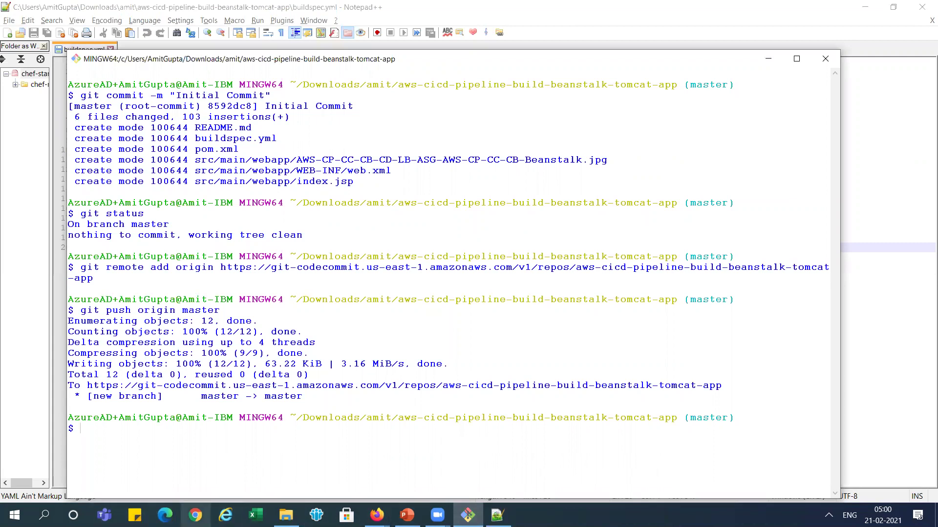
pyautogui.moveTo(377, 515)
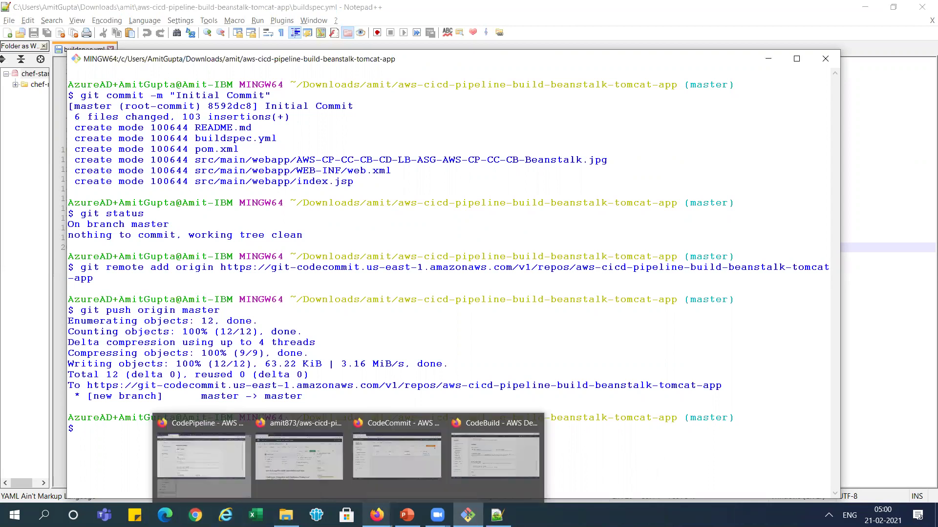
pyautogui.click(217, 482)
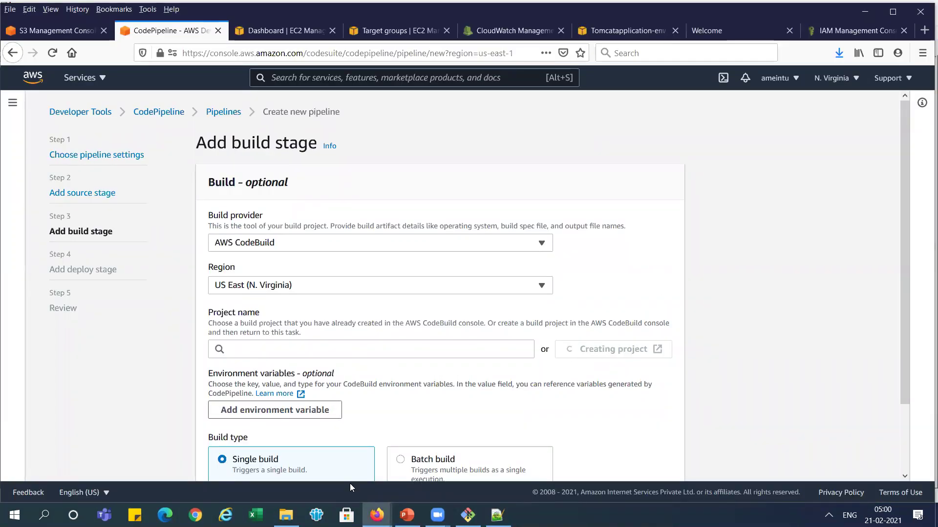
# - Finish creating the CodeBuild project with the default buildspec name and CloudWatch logs, and continue to CodePipeline
pyautogui.moveTo(389, 511)
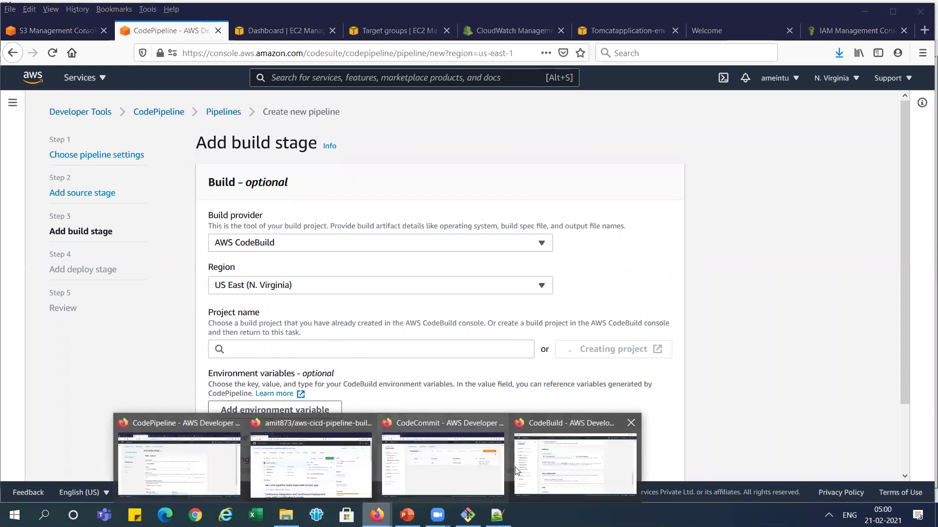
pyautogui.click(540, 466)
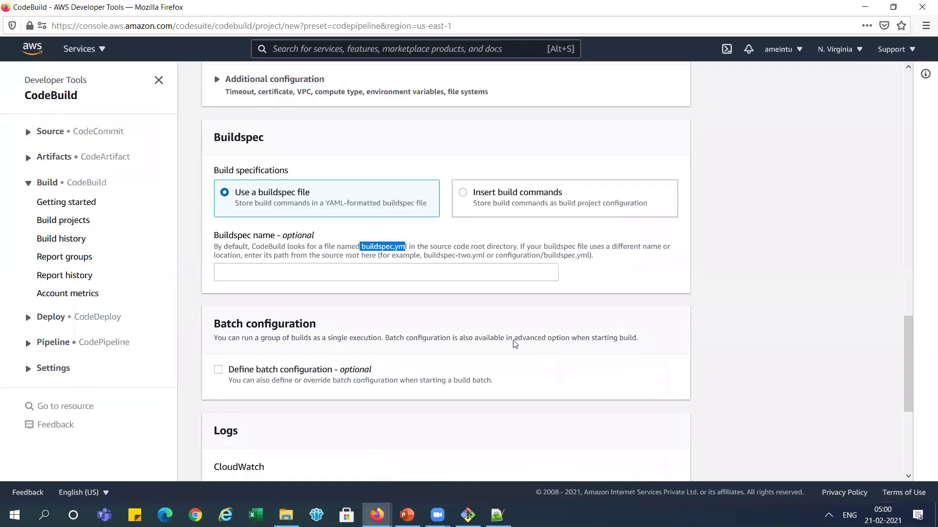
pyautogui.click(483, 271)
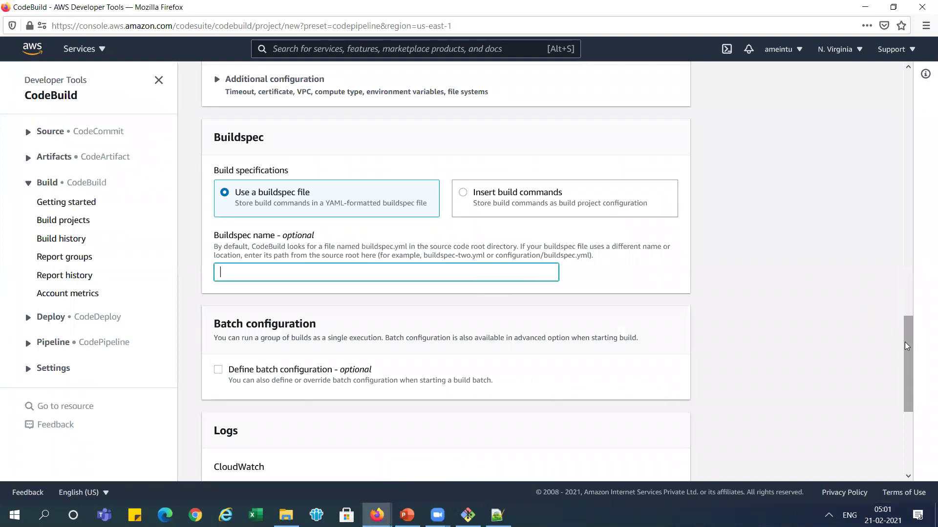
pyautogui.moveTo(908, 374); pyautogui.dragTo(909, 426)
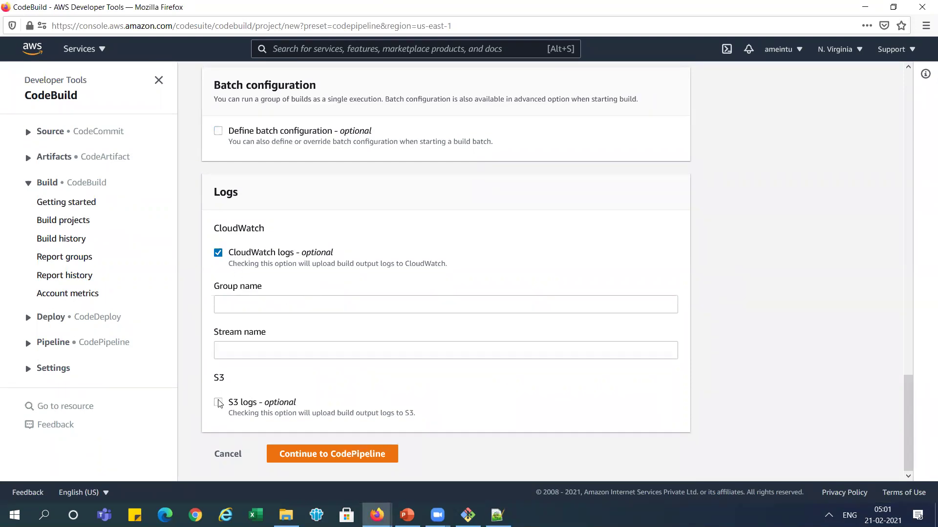
pyautogui.click(341, 456)
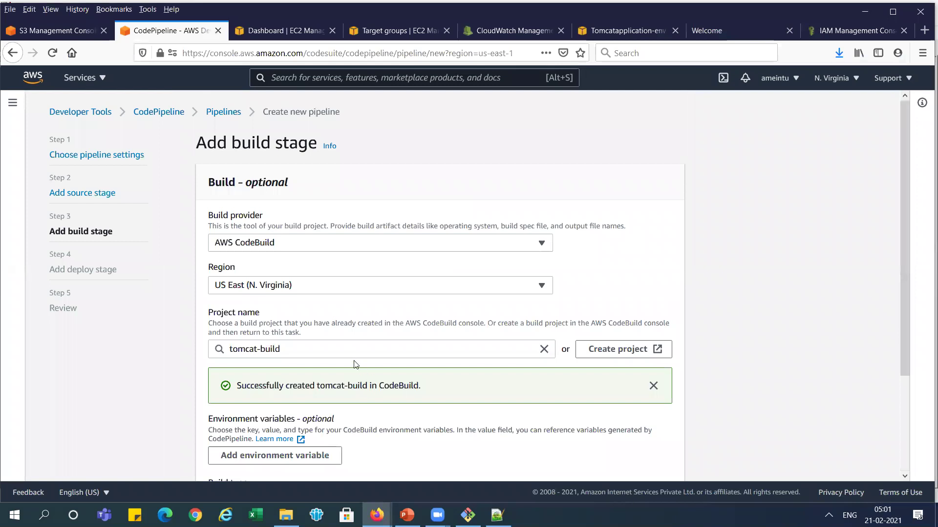
# - Accept tomcat-build as the build stage's project and proceed to the deploy stage
pyautogui.moveTo(326, 344); pyautogui.dragTo(229, 346)
pyautogui.click(229, 347)
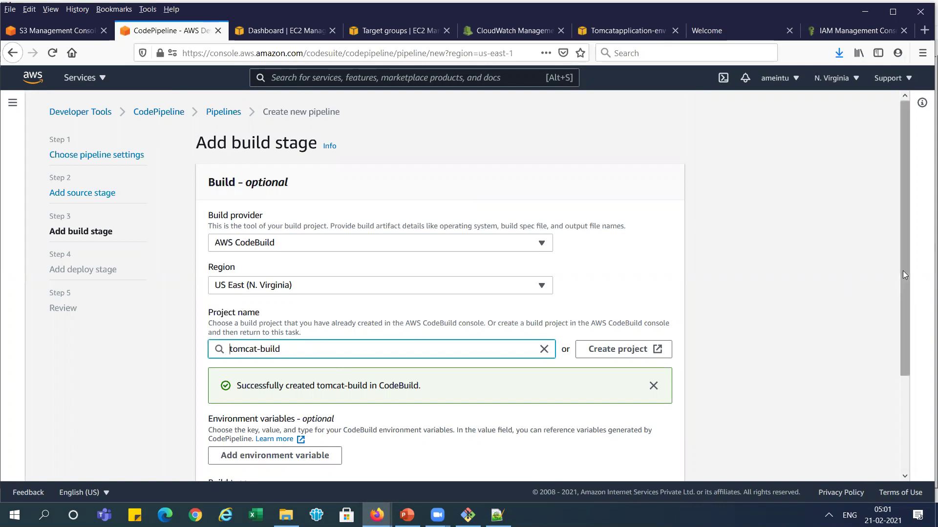
pyautogui.moveTo(903, 270); pyautogui.dragTo(906, 404)
pyautogui.click(667, 450)
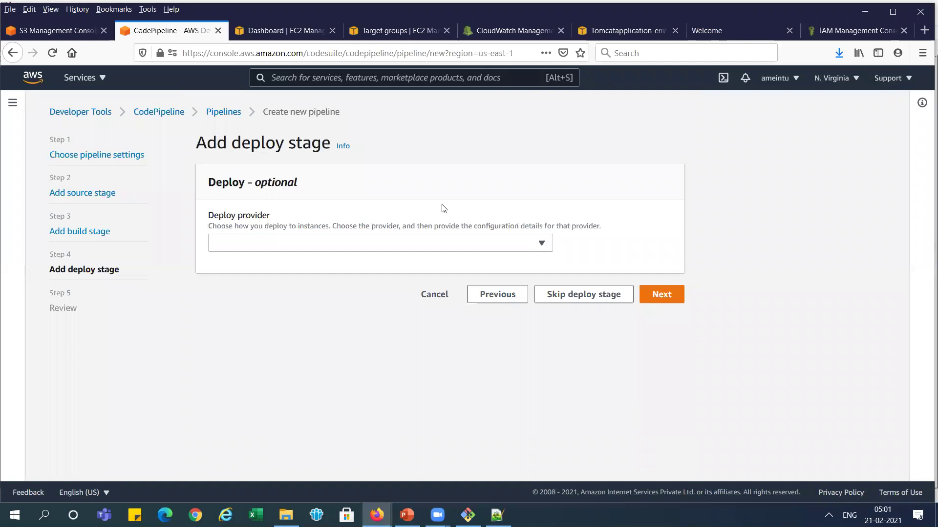
# - Configure the deploy stage with AWS Elastic Beanstalk, application tomcatApplication and environment Tomcatapplication-env, and proceed to the review
pyautogui.click(328, 249)
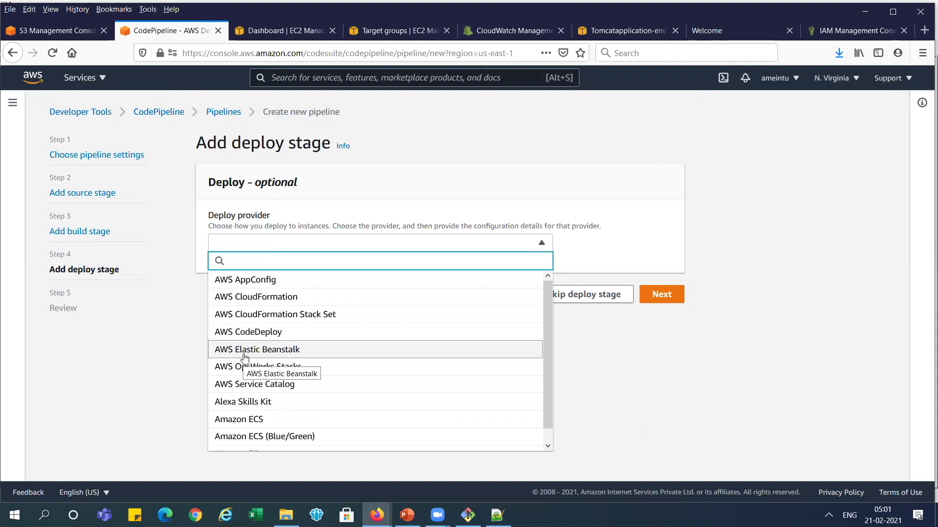
pyautogui.click(291, 350)
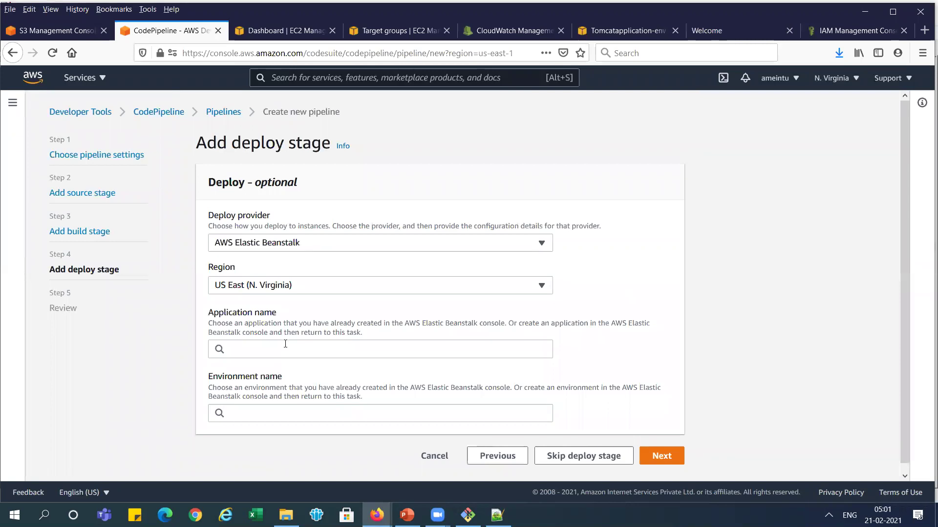
pyautogui.click(385, 348)
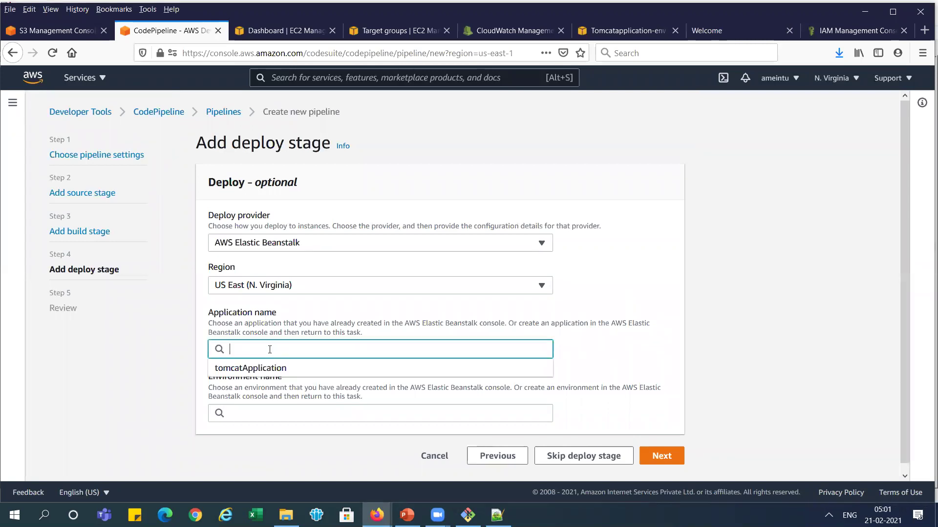
pyautogui.click(244, 369)
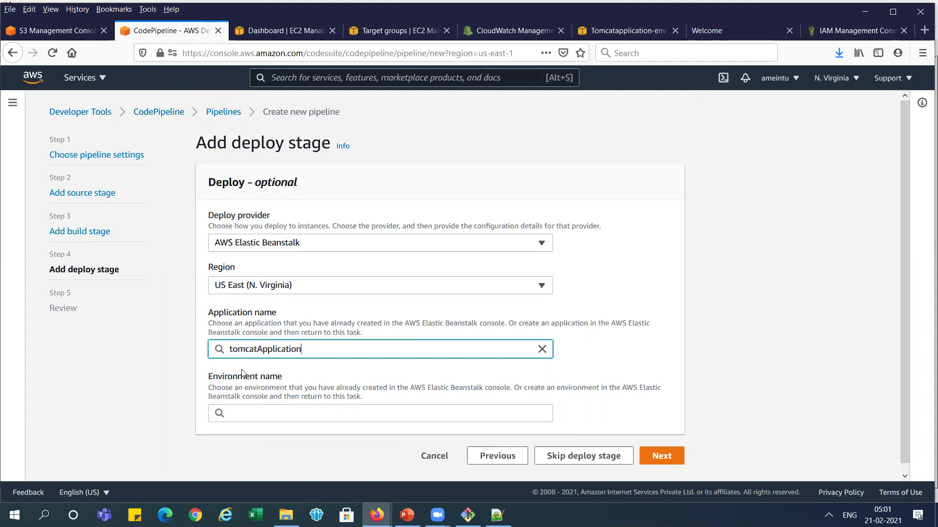
pyautogui.click(257, 421)
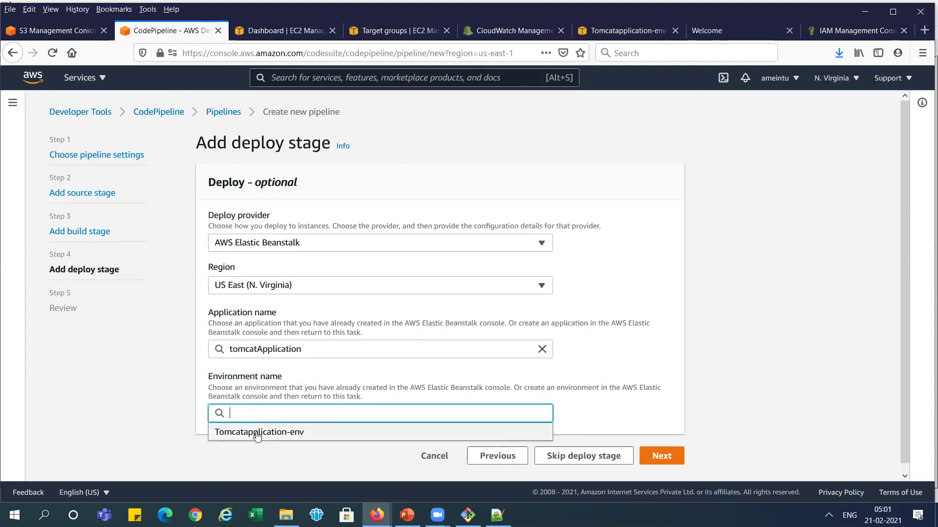
pyautogui.click(257, 433)
pyautogui.click(661, 456)
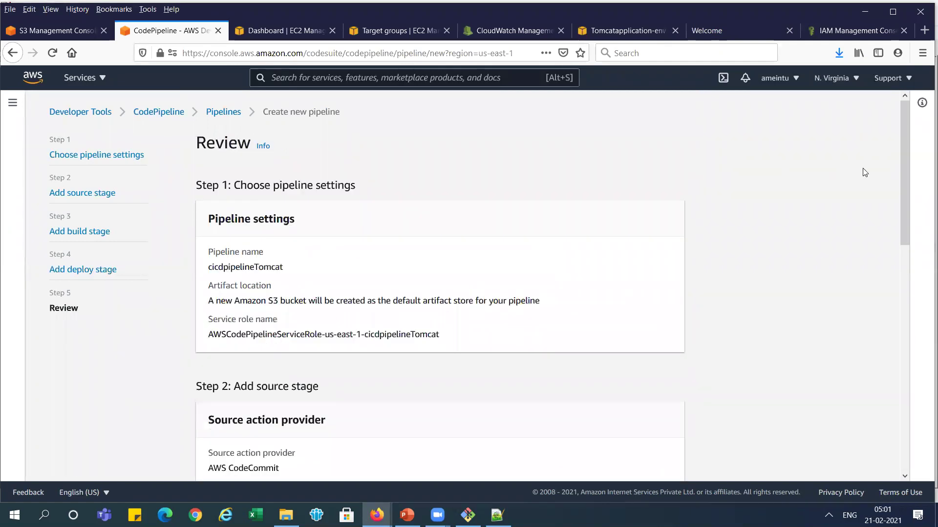
# - Create the cicdpipelineTomcat pipeline from the reviewed settings and dismiss the success notification
pyautogui.moveTo(905, 162); pyautogui.dragTo(916, 423)
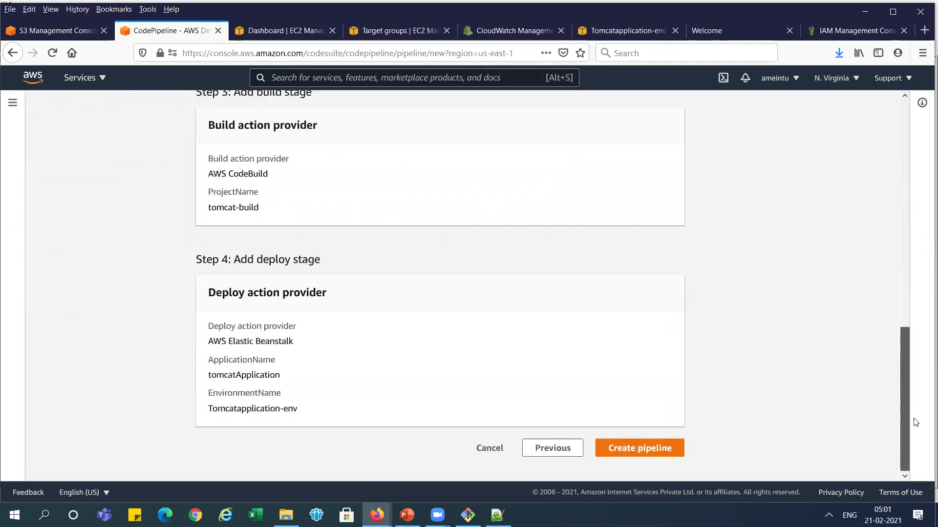
pyautogui.click(647, 448)
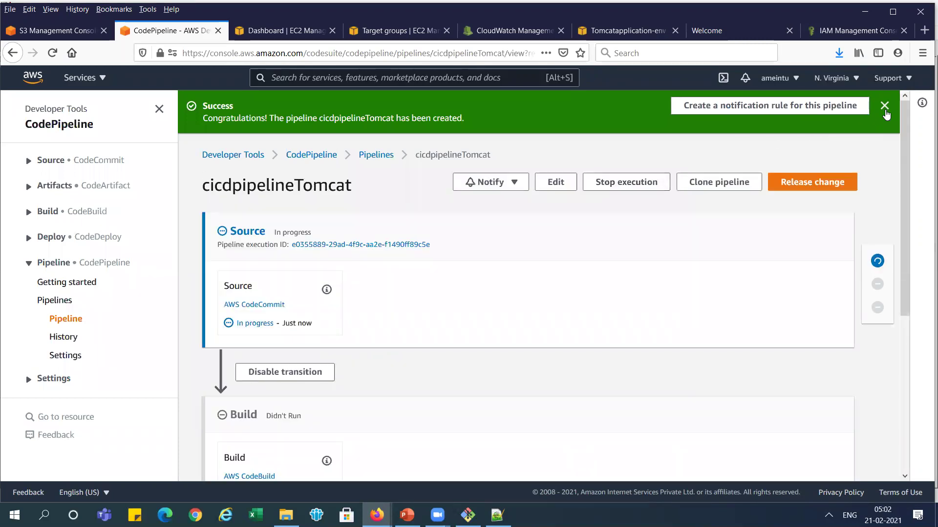
pyautogui.click(884, 106)
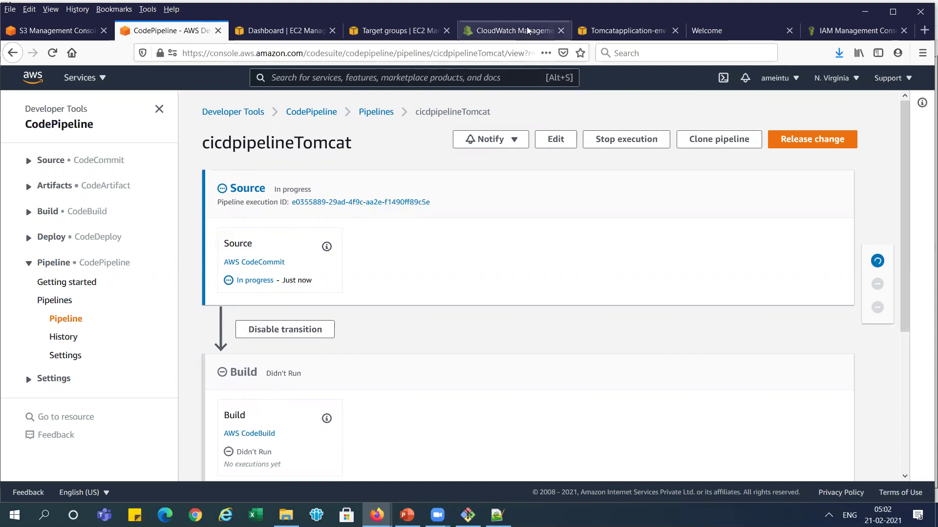
# - Check the Beanstalk environment's sample welcome page and the progress of the pipeline's Source, Build and Deploy stages
pyautogui.click(735, 31)
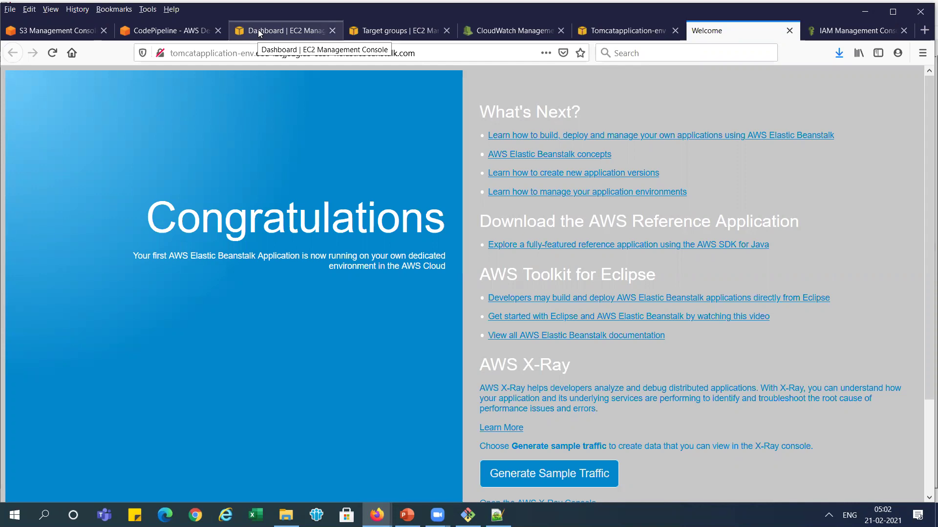
pyautogui.click(180, 33)
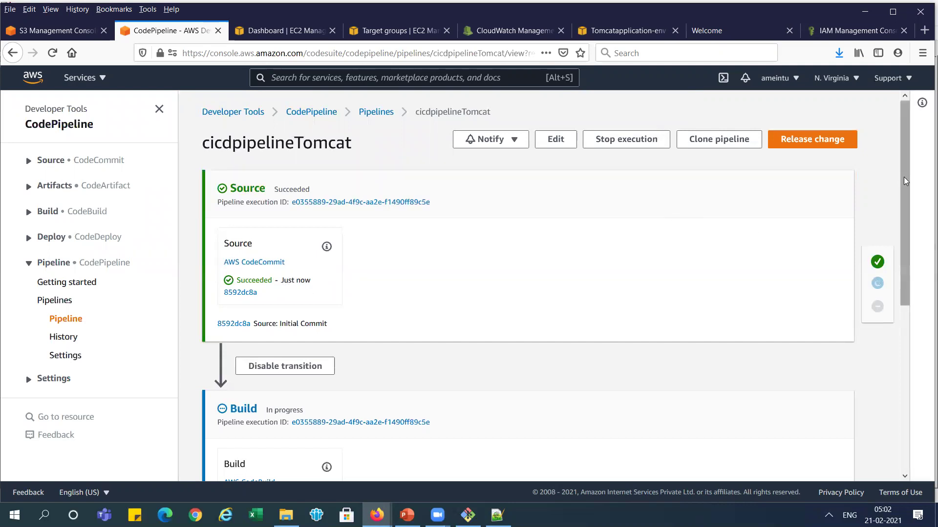
pyautogui.scroll(-3, 902, 181)
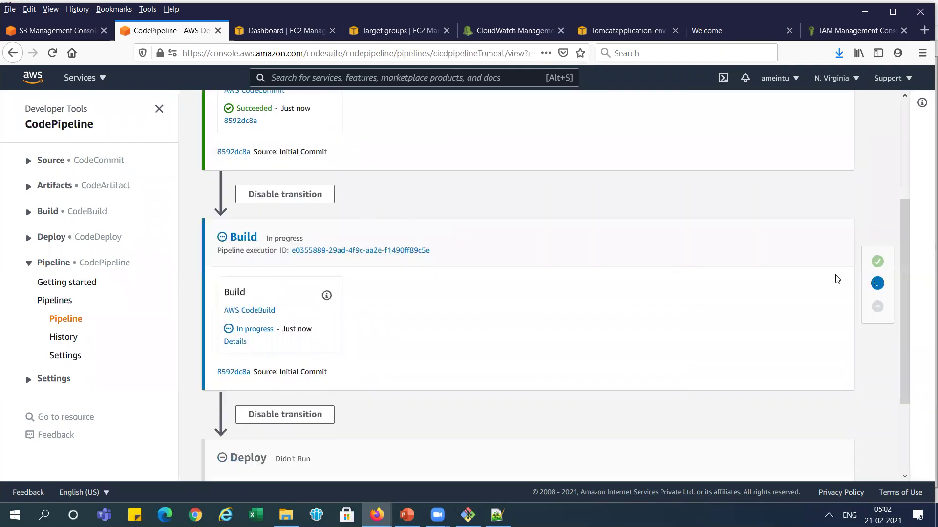
pyautogui.scroll(-2, 911, 346)
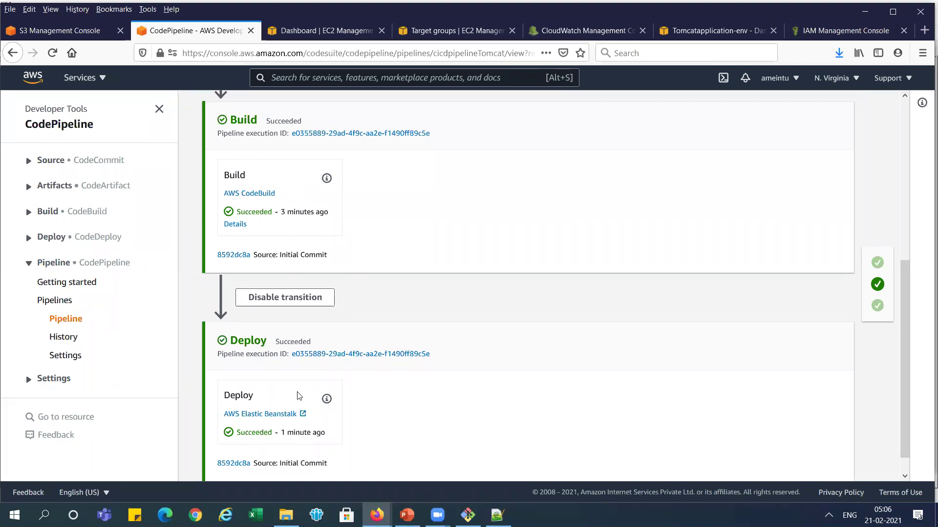
# - Open tomcatApplication in Elastic Beanstalk from the Deploy stage and launch the Tomcatapplication-env URL
pyautogui.moveTo(910, 313); pyautogui.dragTo(923, 337)
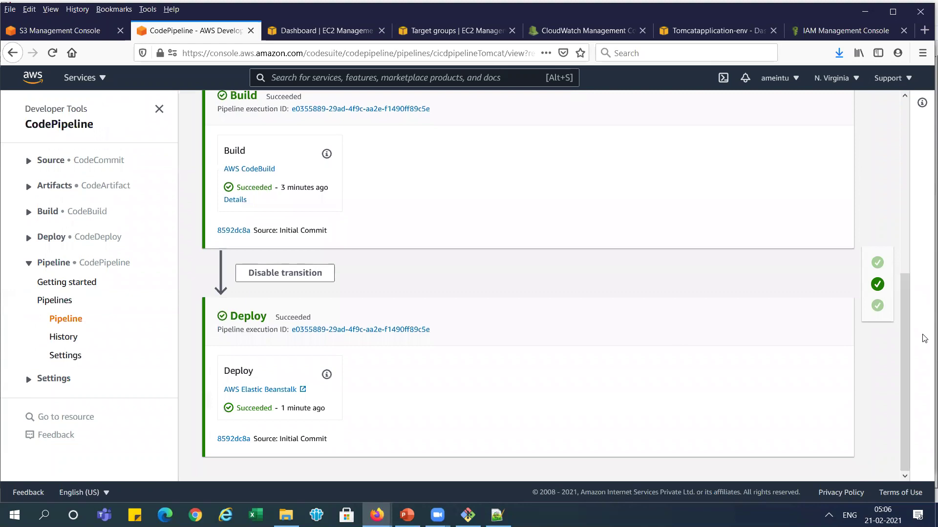
pyautogui.click(255, 390)
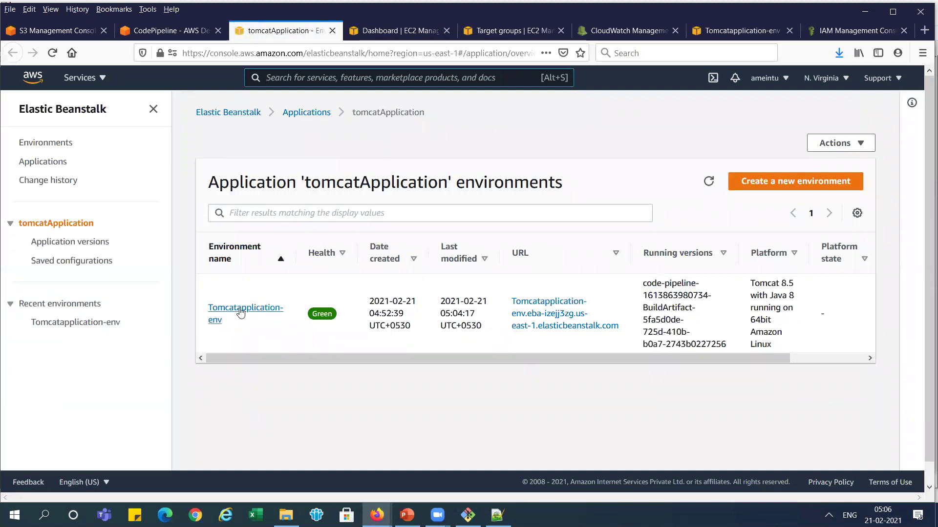
pyautogui.click(540, 308)
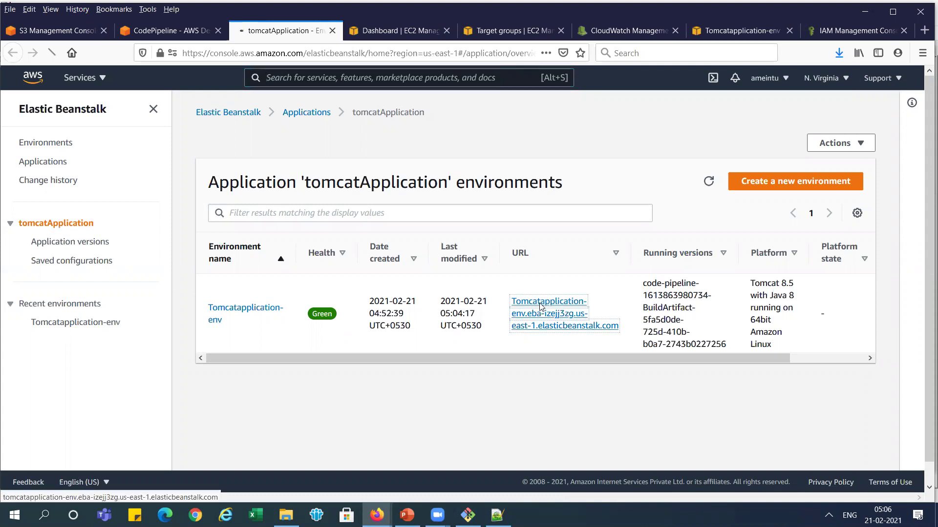
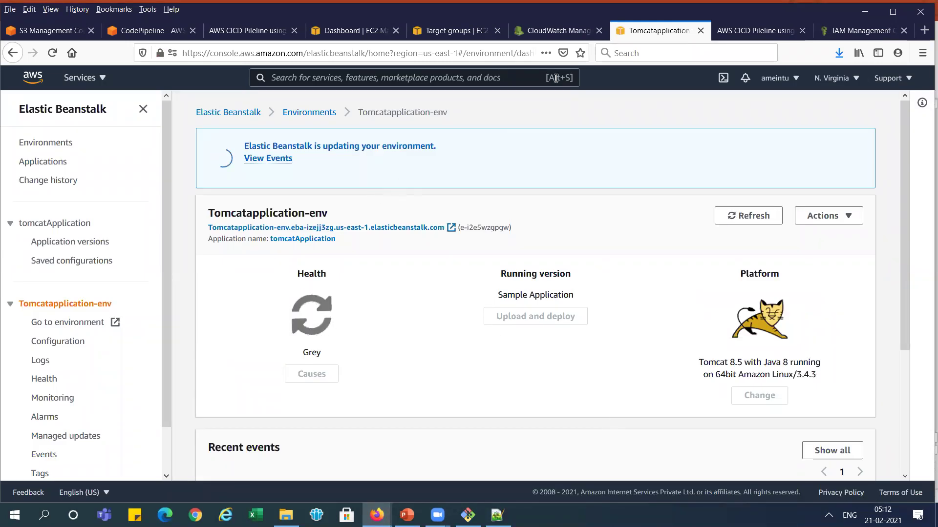
# - Close the deployed application page beside the CodePipeline page and return to the pipeline
pyautogui.click(239, 30)
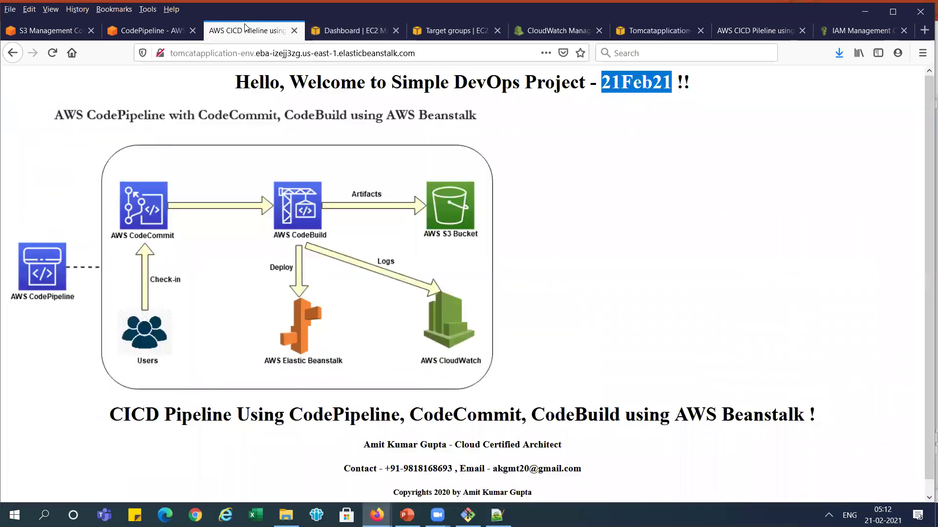
pyautogui.click(293, 31)
pyautogui.click(156, 30)
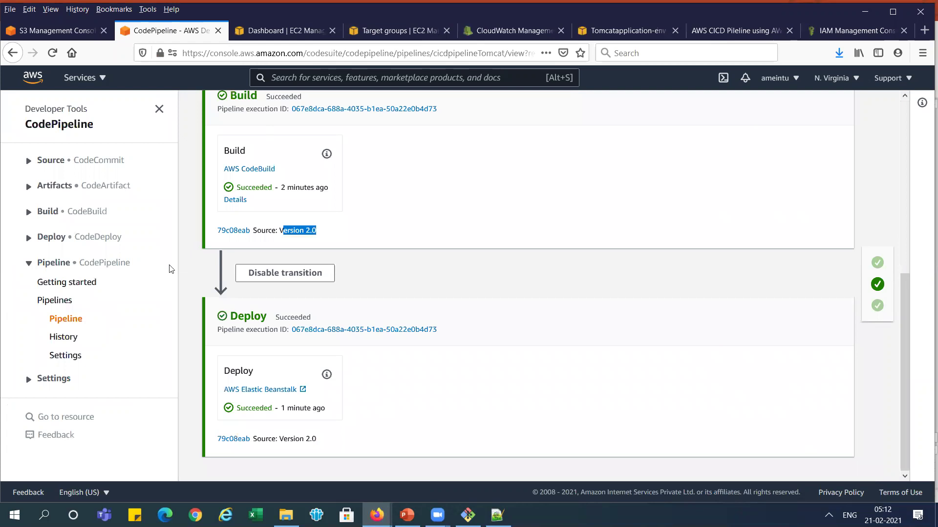
# - Delete the cicdpipelineTomcat pipeline from the pipelines list, confirming with "delete"
pyautogui.click(60, 300)
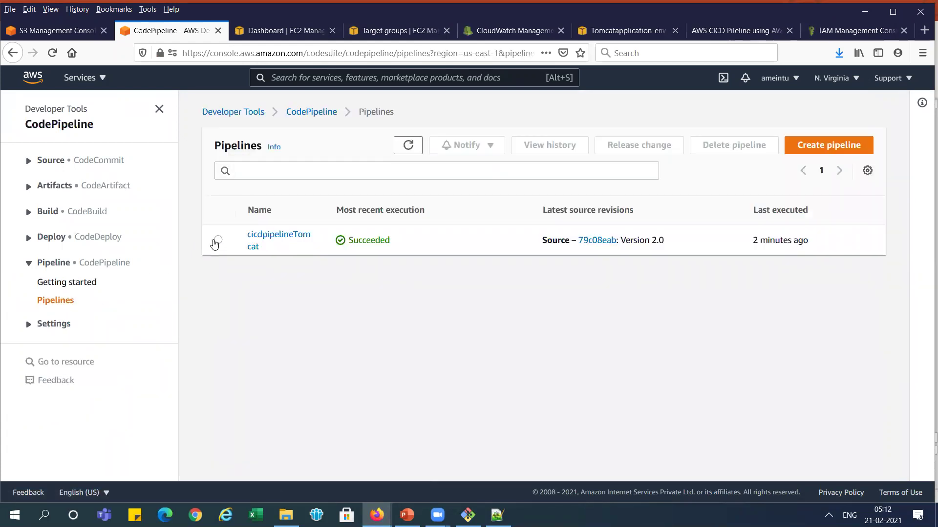
pyautogui.click(218, 240)
pyautogui.click(731, 145)
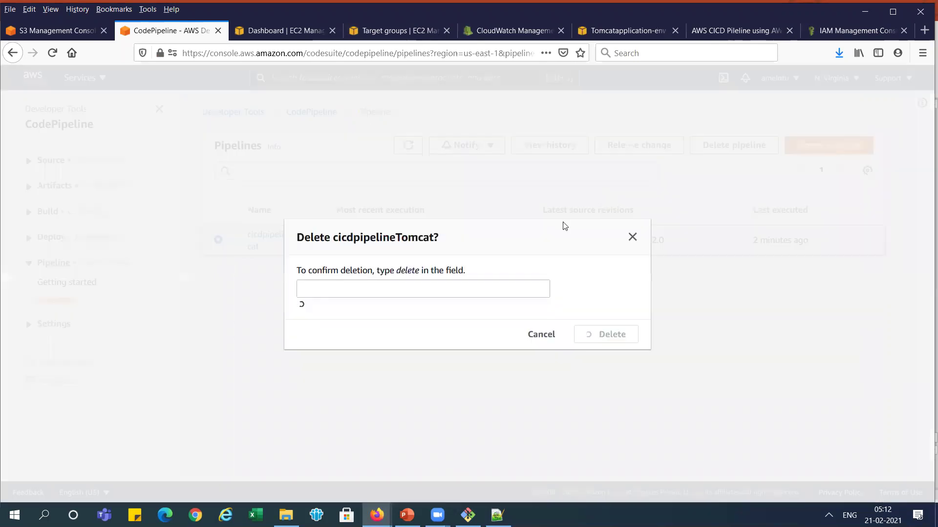
pyautogui.click(415, 207)
pyautogui.write('delete')
pyautogui.hotkey('ctrl', 'a')
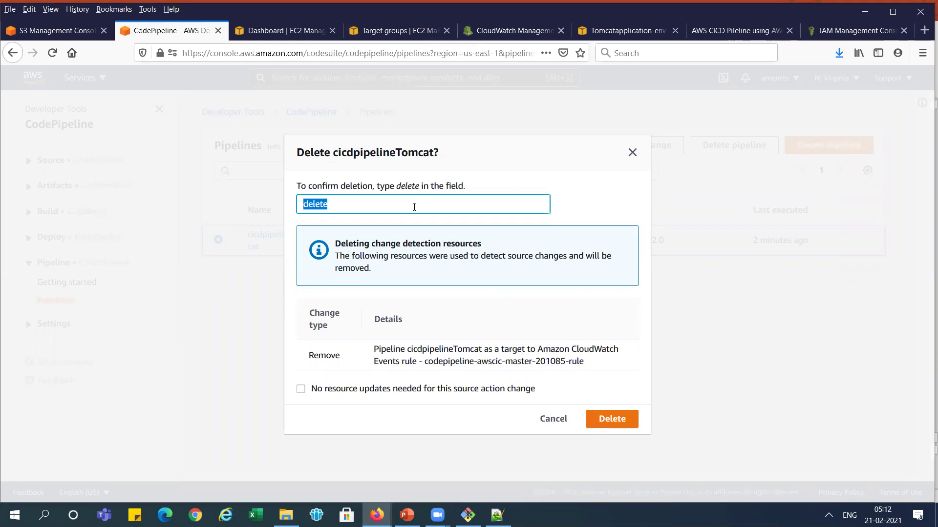
pyautogui.click(611, 425)
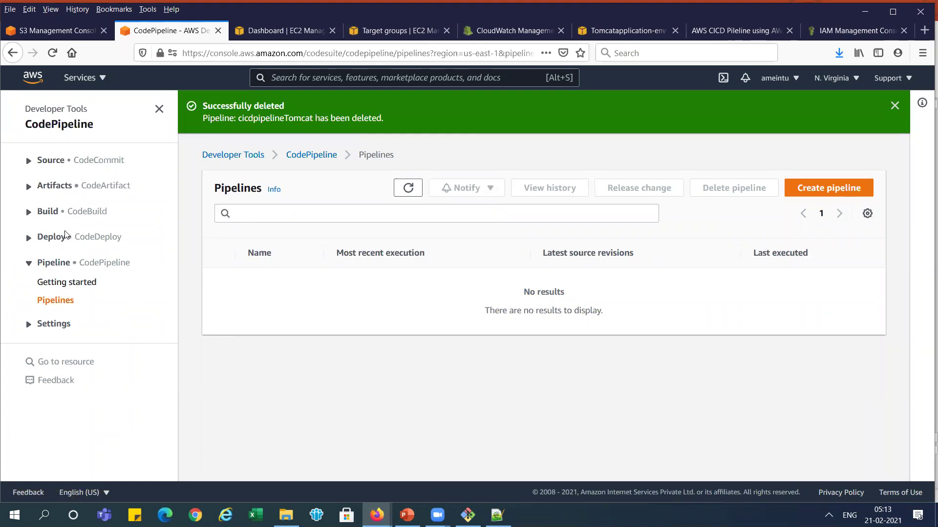
# - Delete the tomcat-build project from the CodeBuild build projects, confirming with "delete"
pyautogui.click(62, 214)
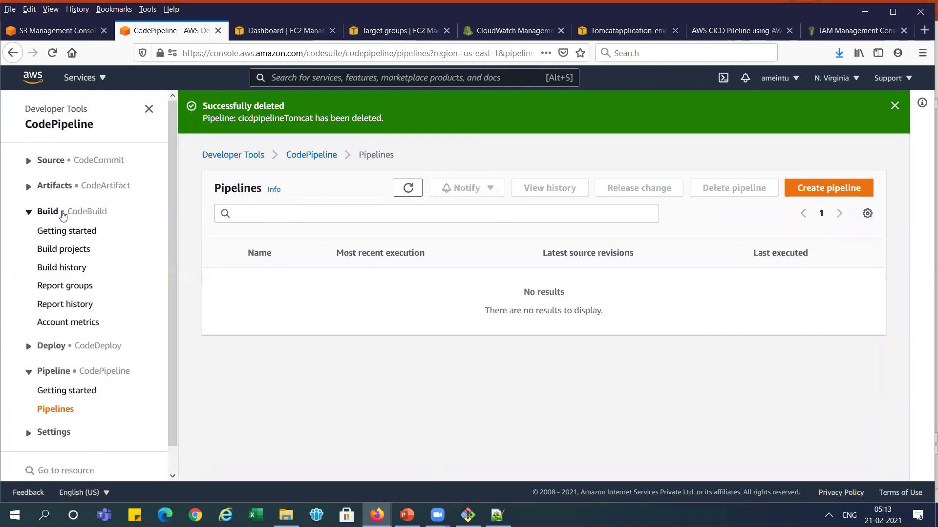
pyautogui.click(65, 250)
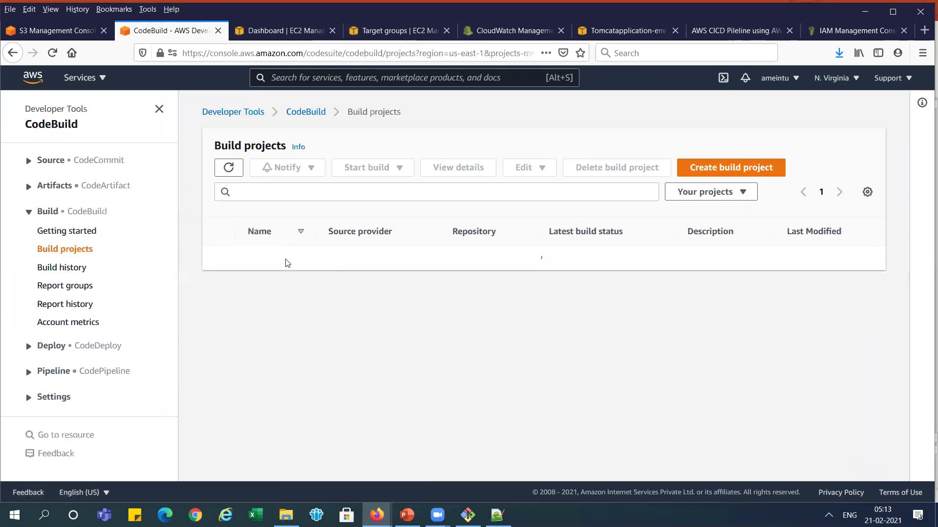
pyautogui.click(220, 267)
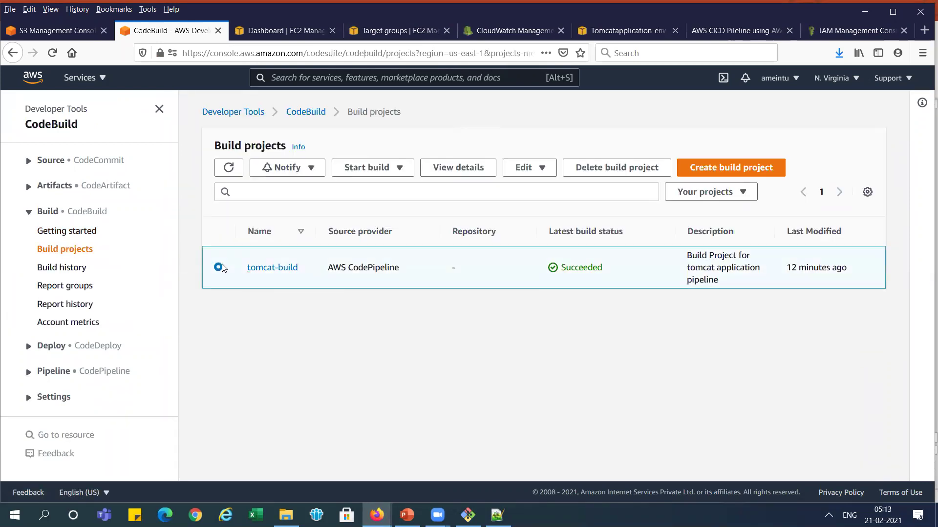
pyautogui.click(618, 168)
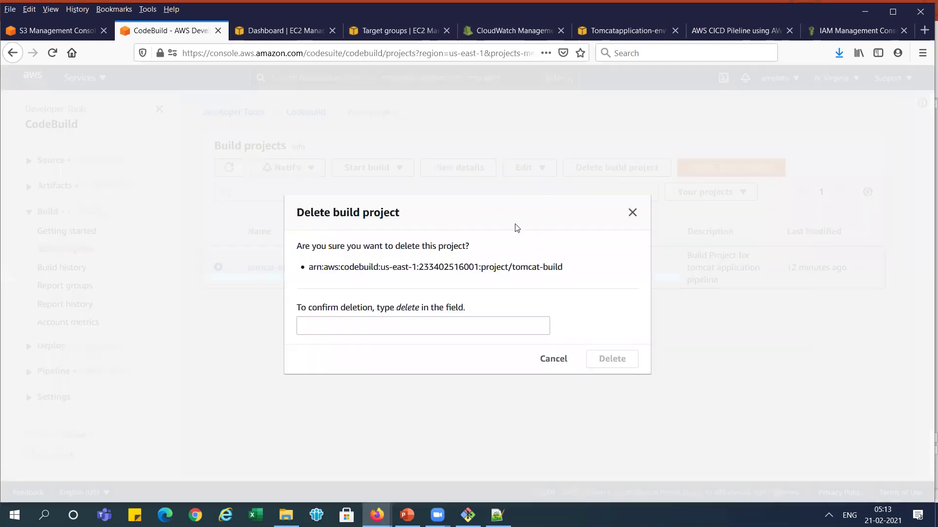
pyautogui.click(435, 325)
pyautogui.write('delete')
pyautogui.click(609, 358)
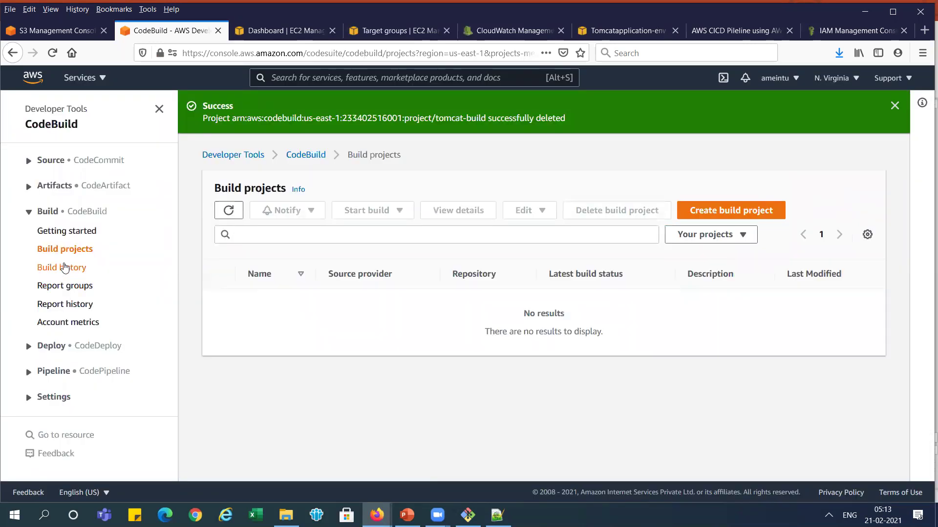
# - Delete all tomcat-build runs from the CodeBuild build history and dismiss the notification
pyautogui.click(63, 267)
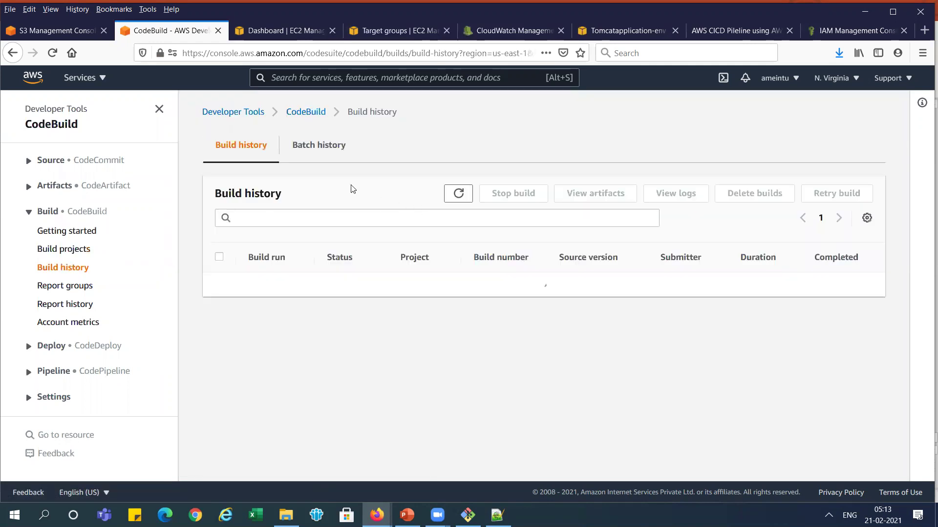
pyautogui.click(220, 258)
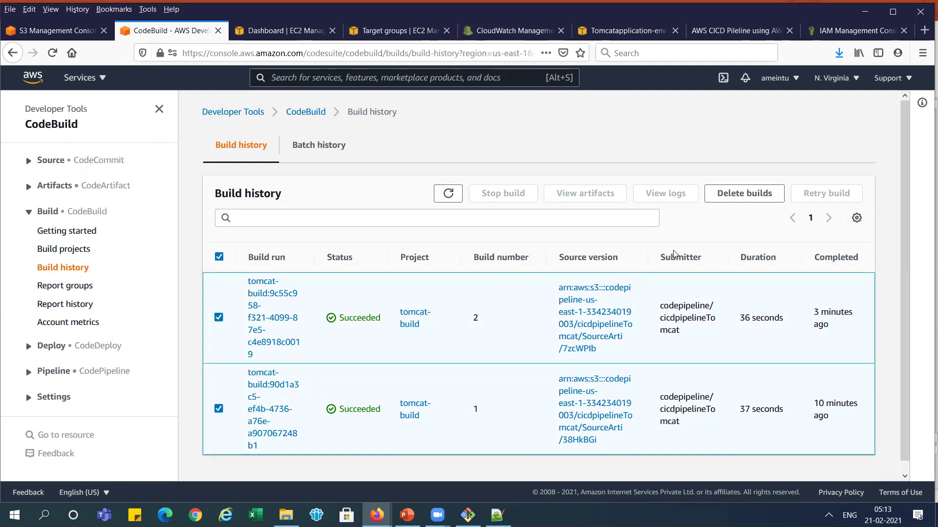
pyautogui.click(735, 198)
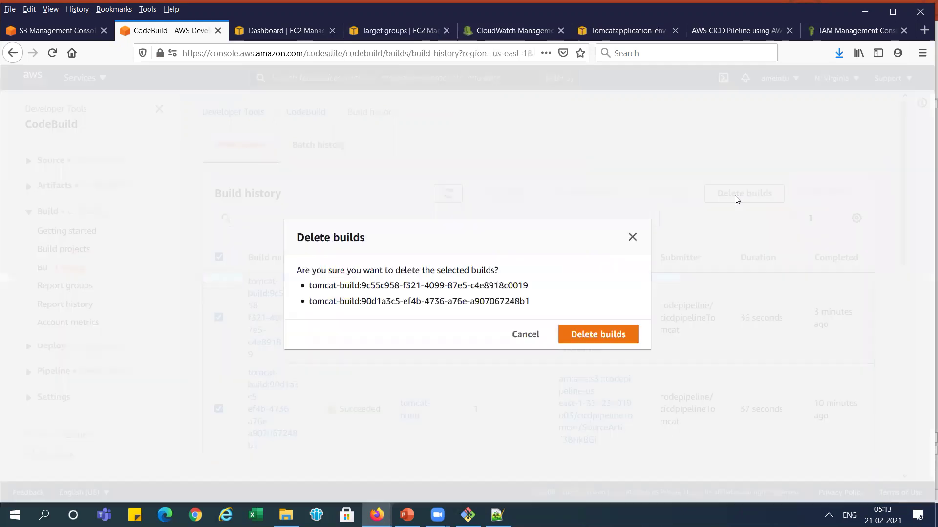
pyautogui.click(625, 339)
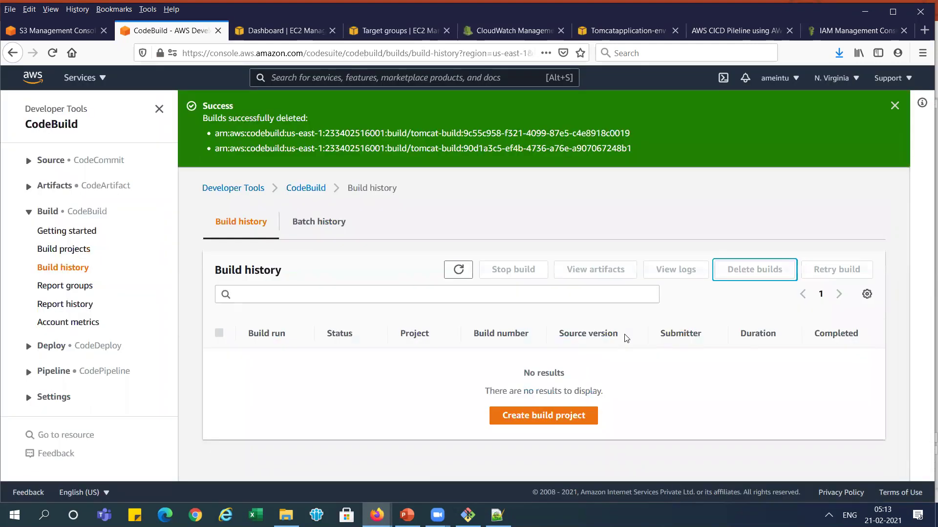
pyautogui.click(895, 105)
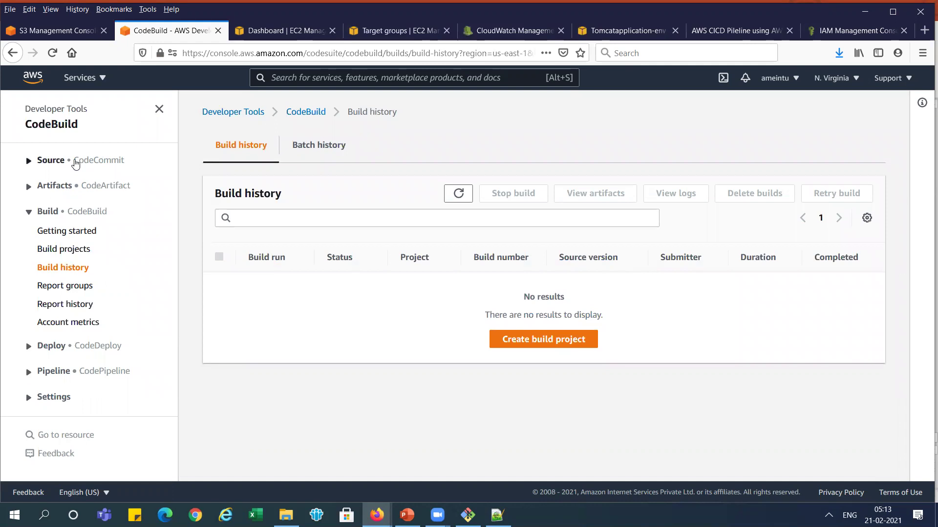
# - Delete the aws-cicd-pipeline-build-beanstalk-tomcat-app repository from CodeCommit, confirming with "delete"
pyautogui.click(76, 161)
pyautogui.click(73, 196)
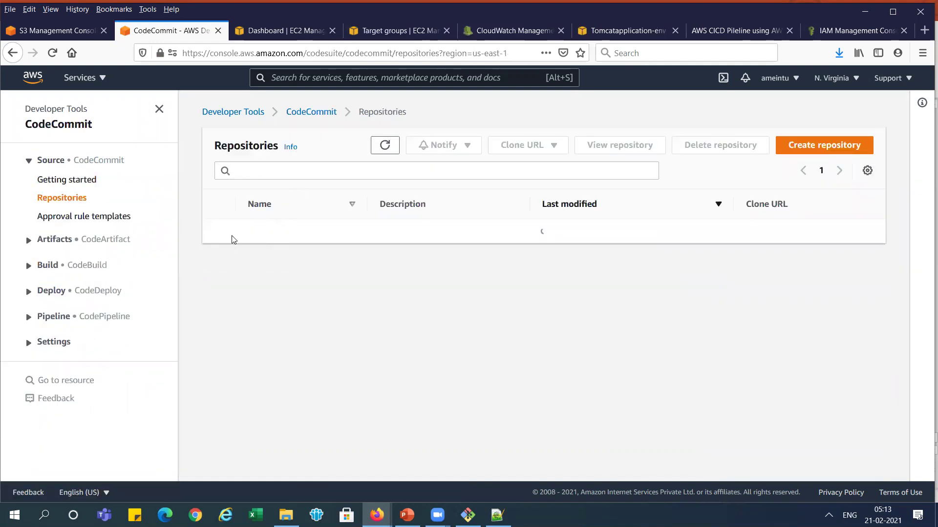
pyautogui.click(218, 236)
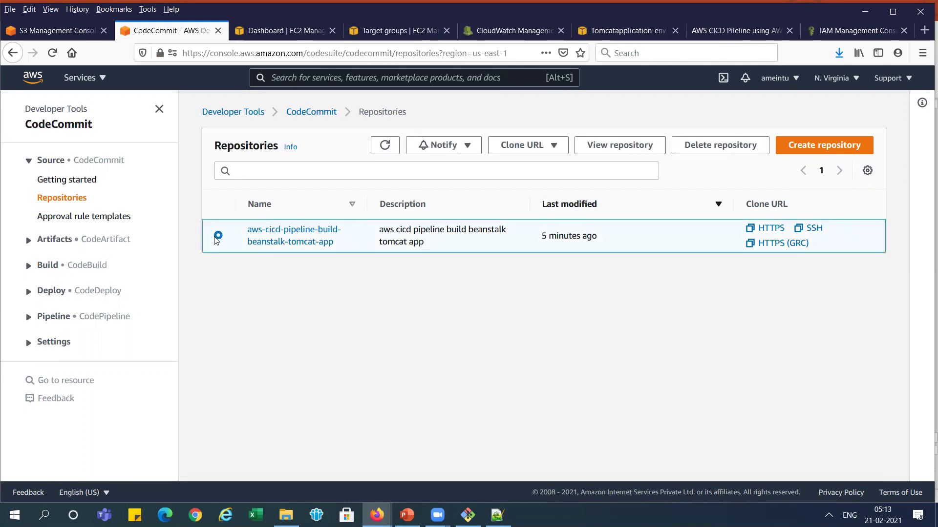
pyautogui.click(698, 146)
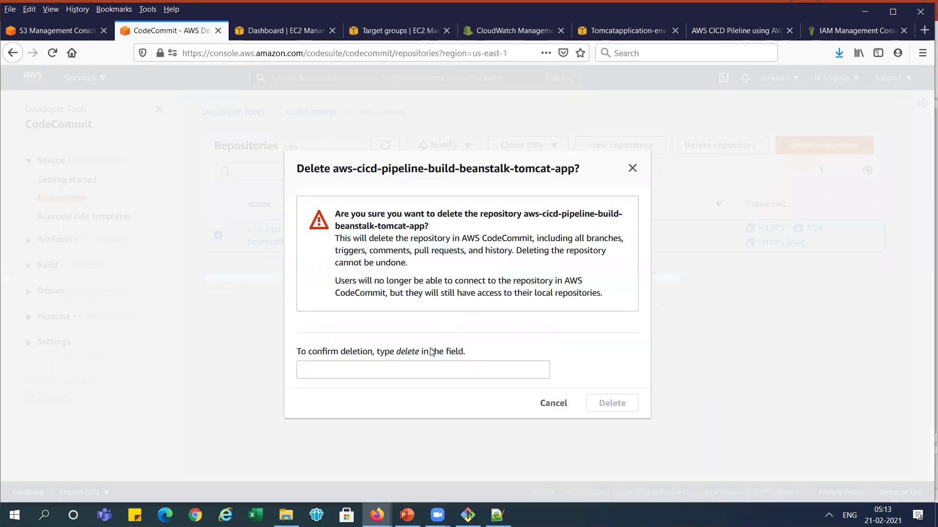
pyautogui.click(420, 368)
pyautogui.write('delete')
pyautogui.click(616, 403)
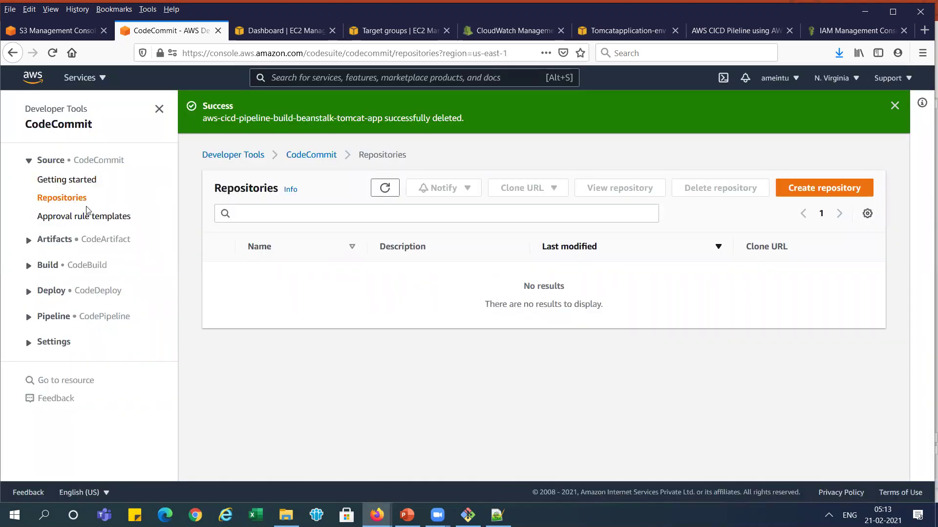
# - Refresh the S3 bucket list and empty the elasticbeanstalk-us-east-1 bucket, confirming with "permanently delete"
pyautogui.click(58, 32)
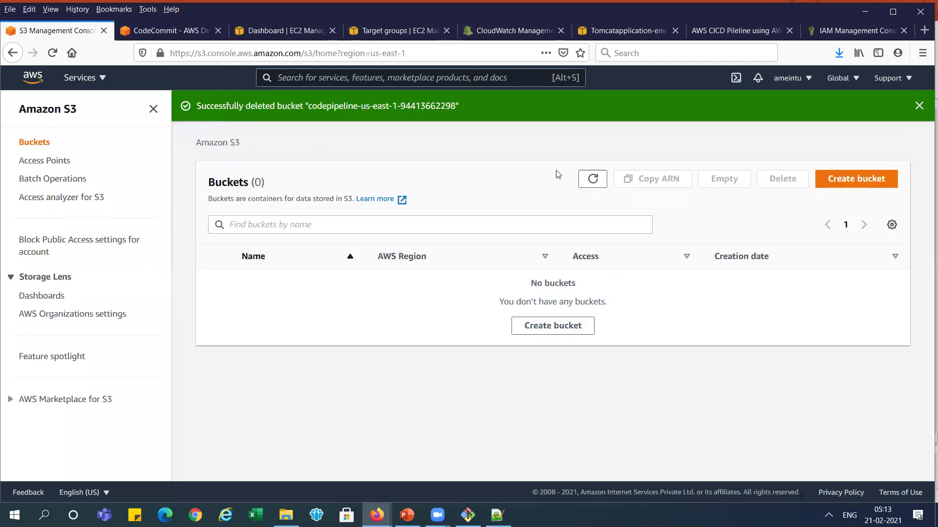
pyautogui.click(592, 180)
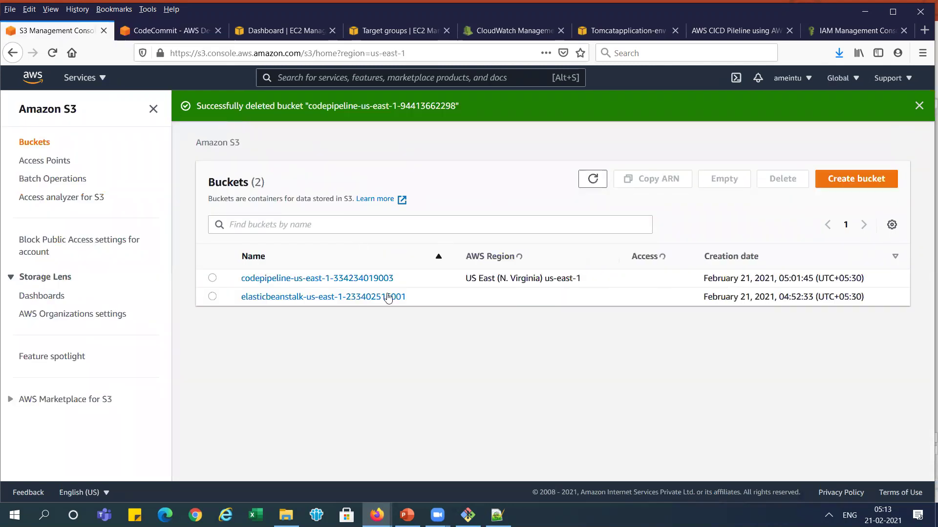
pyautogui.click(212, 297)
pyautogui.click(728, 182)
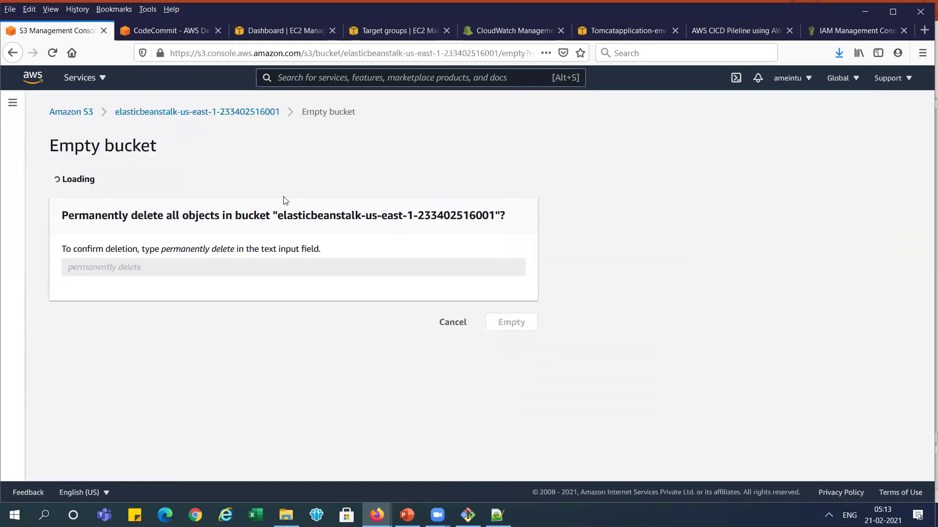
pyautogui.moveTo(163, 291); pyautogui.dragTo(236, 292)
pyautogui.hotkey('ctrl', 'c')
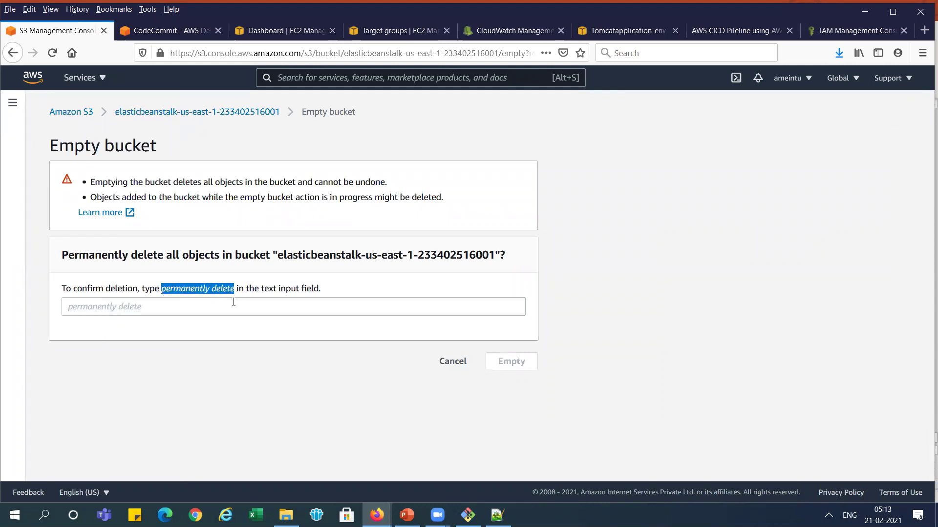
pyautogui.click(234, 302)
pyautogui.hotkey('ctrl', 'v')
pyautogui.click(527, 365)
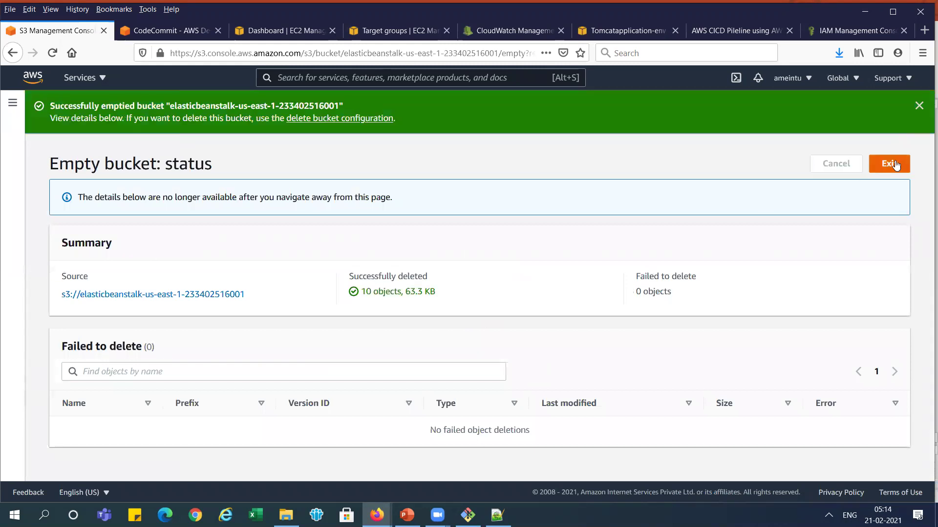
pyautogui.click(899, 165)
# - Empty the codepipeline-us-east-1 bucket in S3, confirming with "permanently delete", and return to the bucket list
pyautogui.click(213, 247)
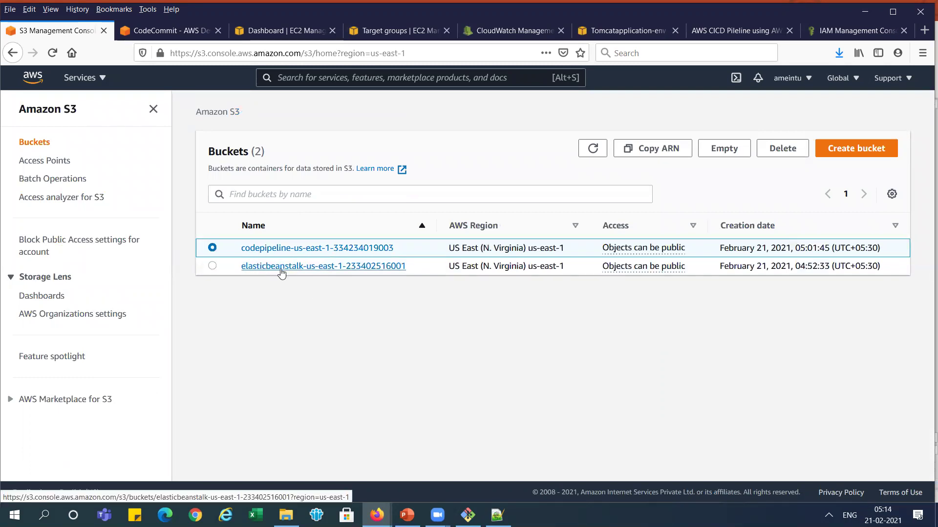
pyautogui.click(736, 149)
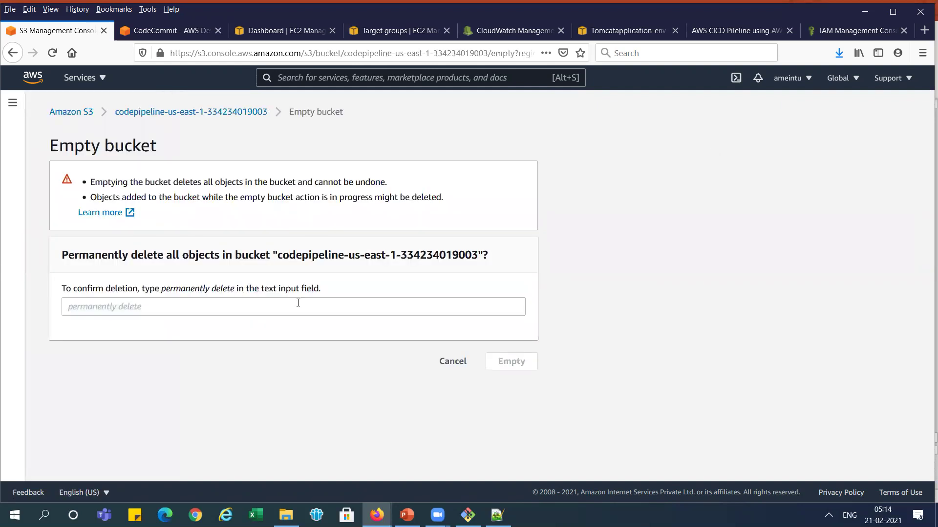
pyautogui.click(297, 302)
pyautogui.hotkey('ctrl', 'v')
pyautogui.click(504, 360)
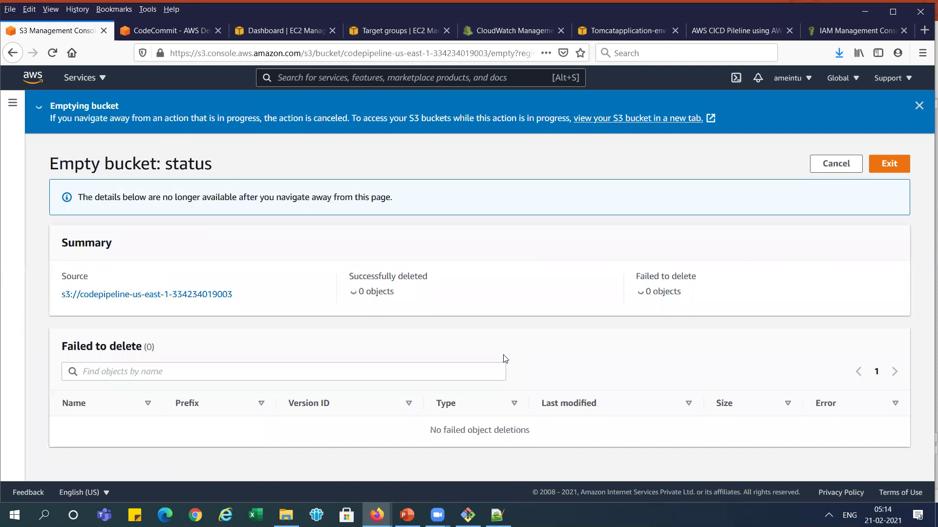
pyautogui.click(897, 163)
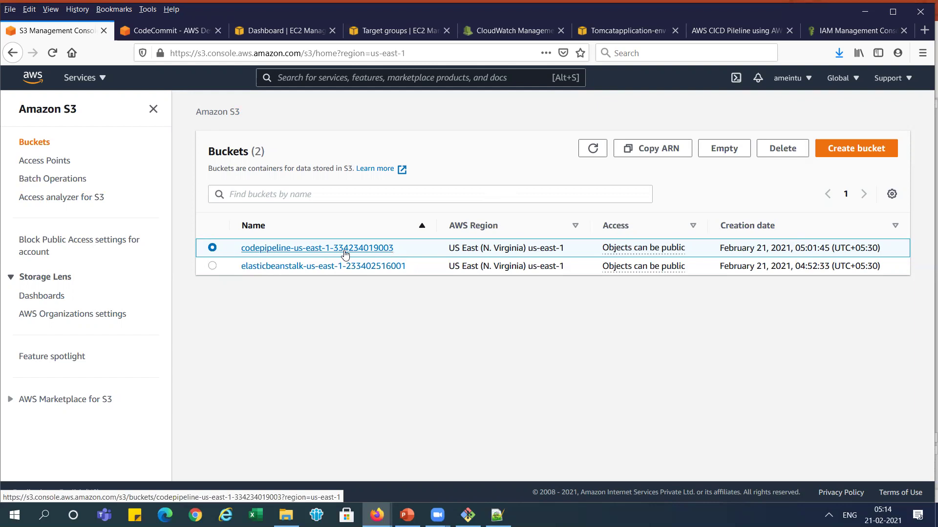
# - Delete the emptied codepipeline-us-east-1 bucket, confirming with the bucket's full name
pyautogui.click(784, 152)
pyautogui.moveTo(336, 258); pyautogui.dragTo(143, 260)
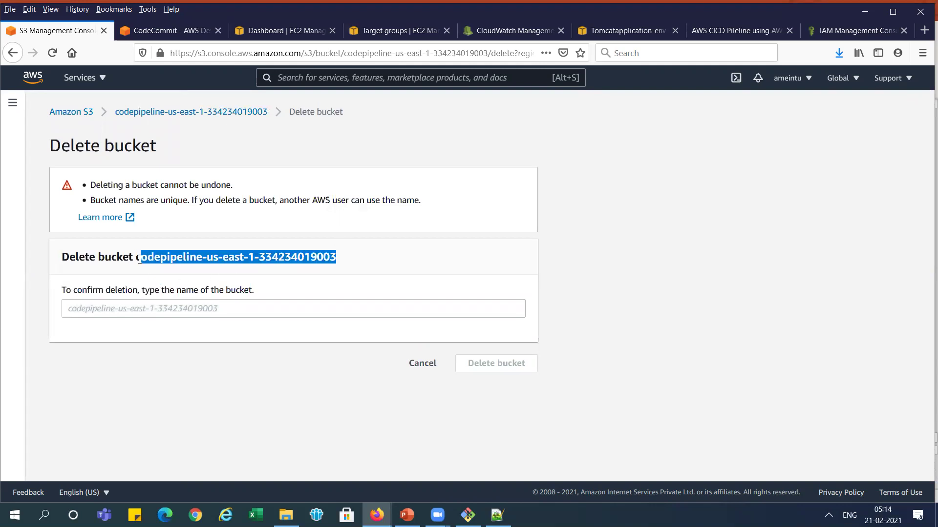
pyautogui.click(198, 313)
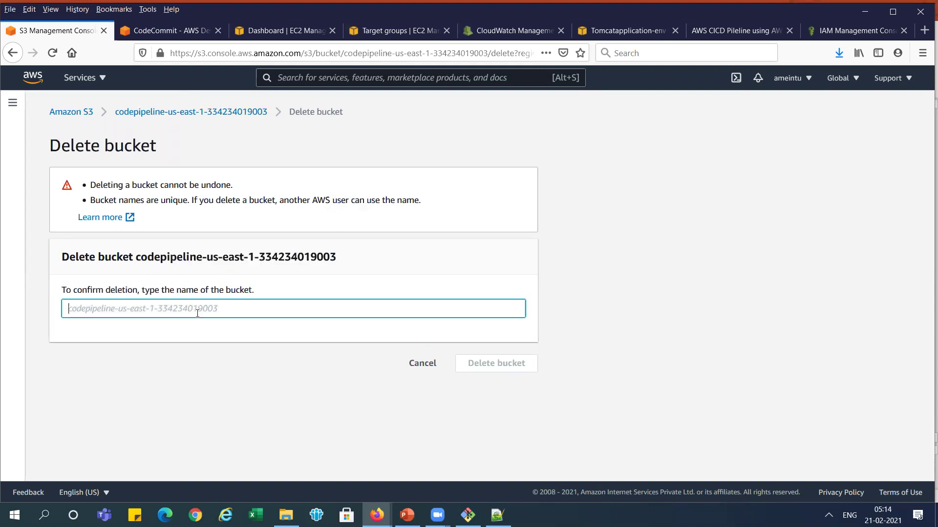
pyautogui.hotkey('ctrl', 'v')
pyautogui.click(523, 356)
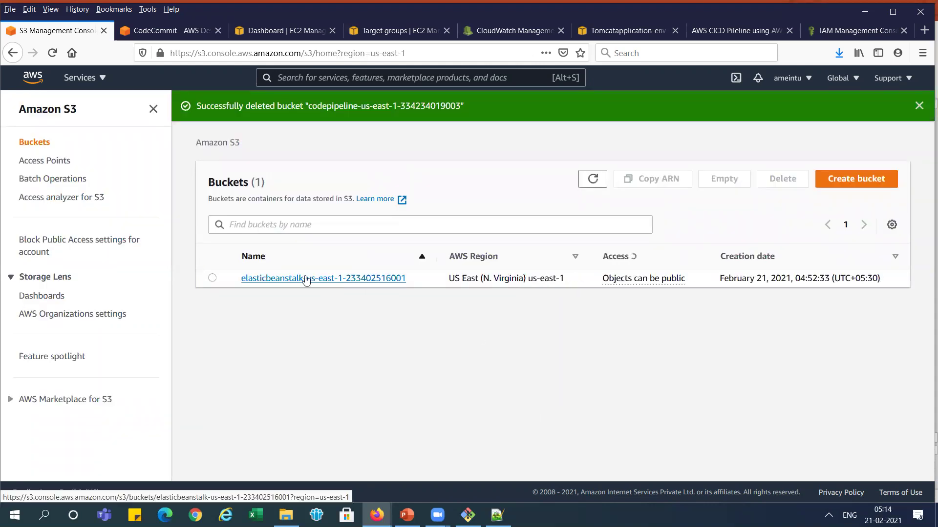
# - Clear the entire bucket policy in the elasticbeanstalk-us-east-1 bucket's permissions and save the changes
pyautogui.click(212, 278)
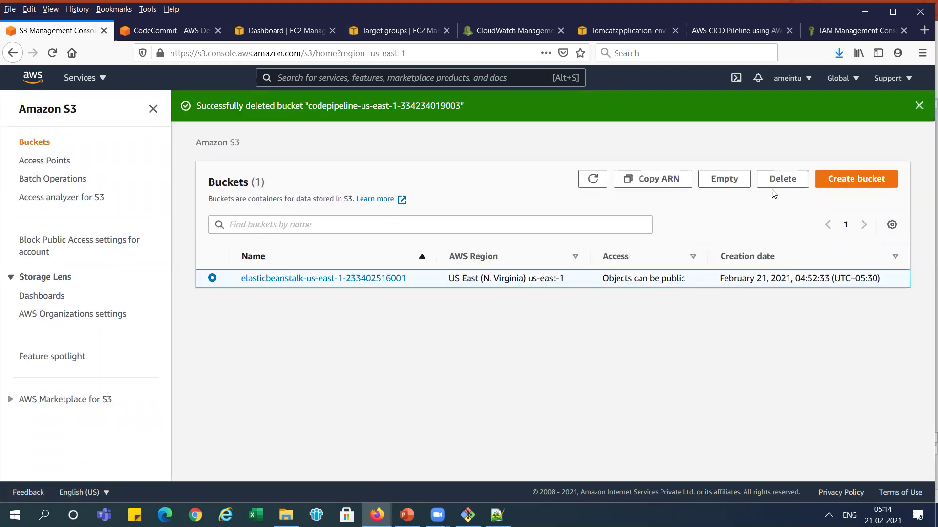
pyautogui.click(341, 278)
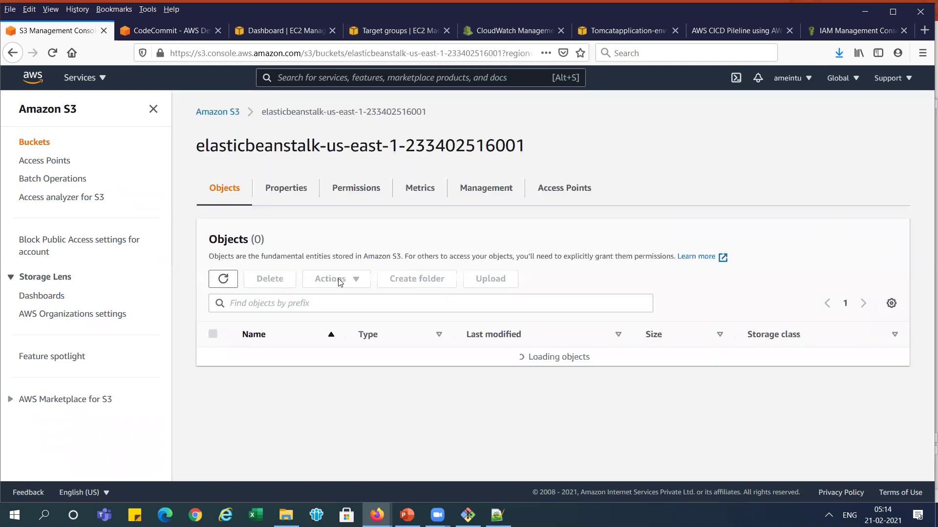
pyautogui.click(361, 193)
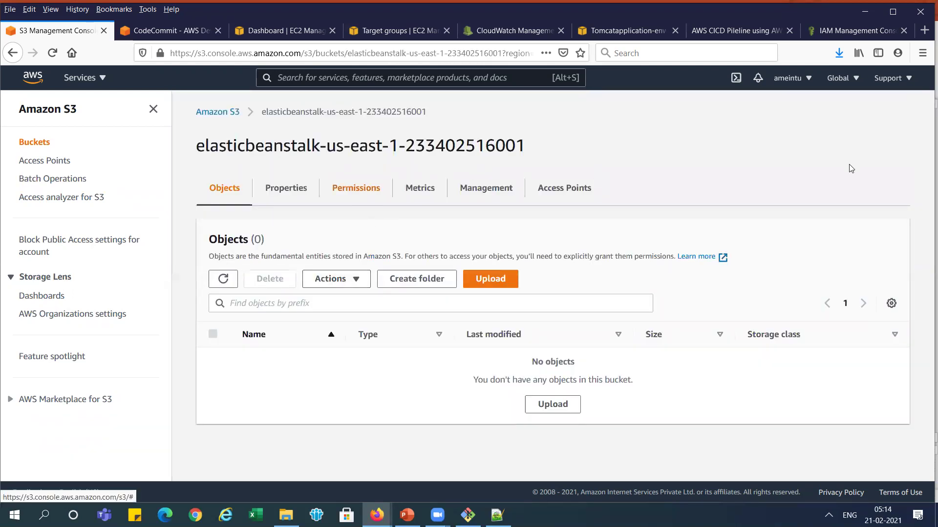
pyautogui.moveTo(924, 143); pyautogui.dragTo(925, 259)
pyautogui.click(806, 260)
pyautogui.click(372, 339)
pyautogui.hotkey('ctrl', 'a')
pyautogui.press('BackSpace')
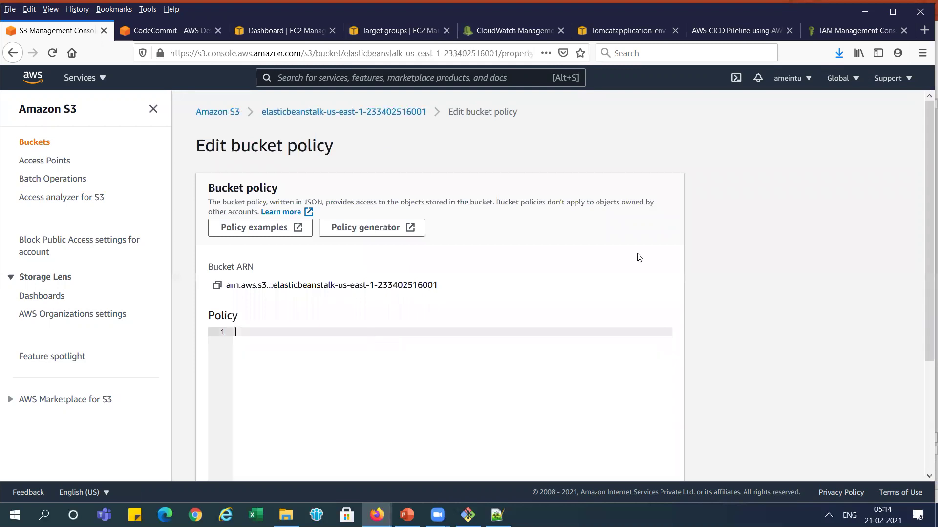
pyautogui.moveTo(927, 128); pyautogui.dragTo(928, 239)
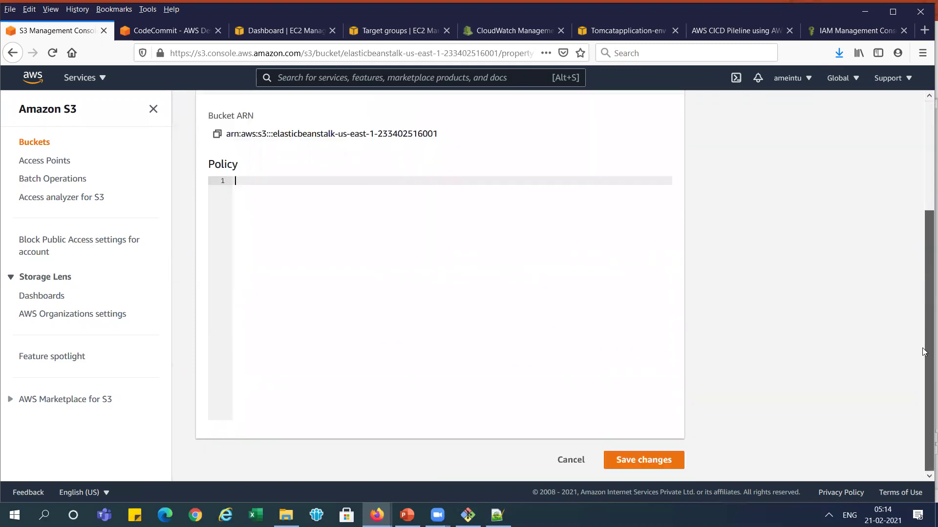
pyautogui.click(659, 464)
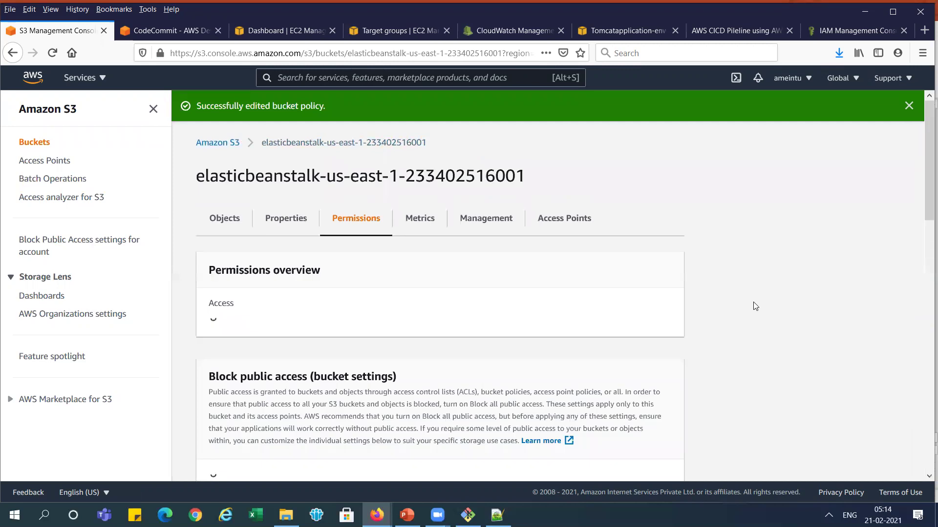
# - Delete the elasticbeanstalk-us-east-1 bucket from the S3 bucket list, confirming with its full name, and dismiss the notification
pyautogui.click(215, 143)
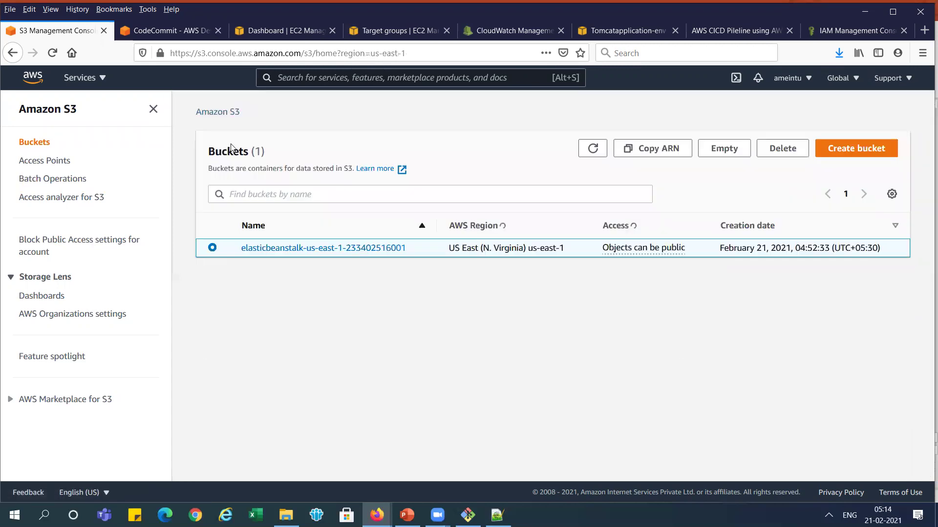
pyautogui.click(782, 149)
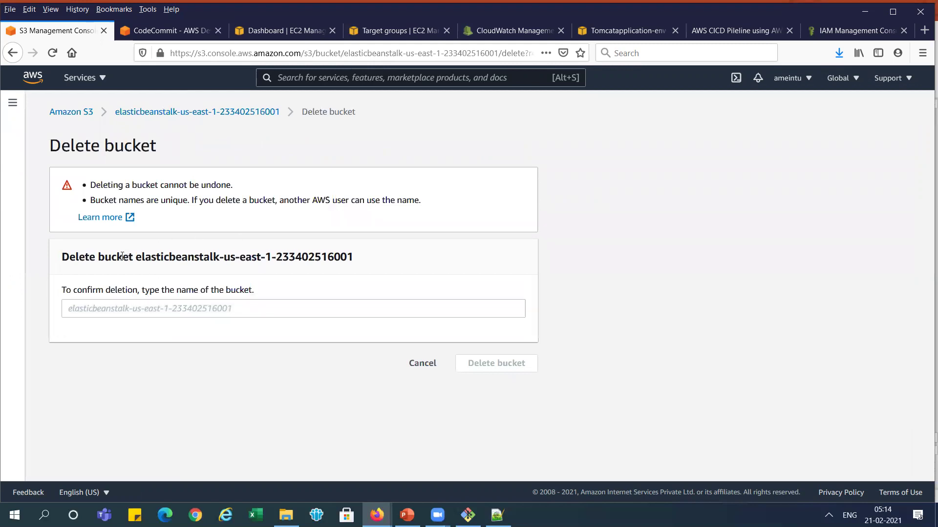
pyautogui.moveTo(155, 259); pyautogui.dragTo(354, 259)
pyautogui.hotkey('ctrl', 'c')
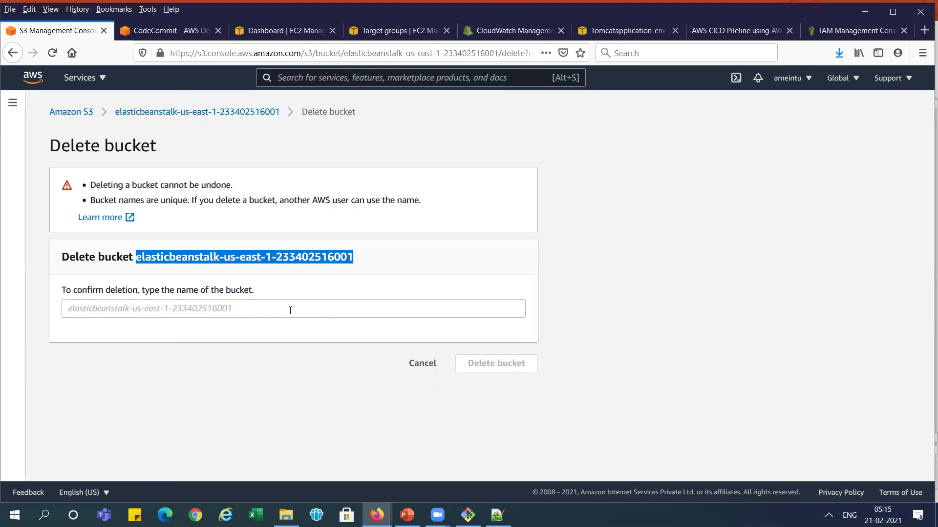
pyautogui.click(290, 311)
pyautogui.hotkey('ctrl', 'v')
pyautogui.click(491, 363)
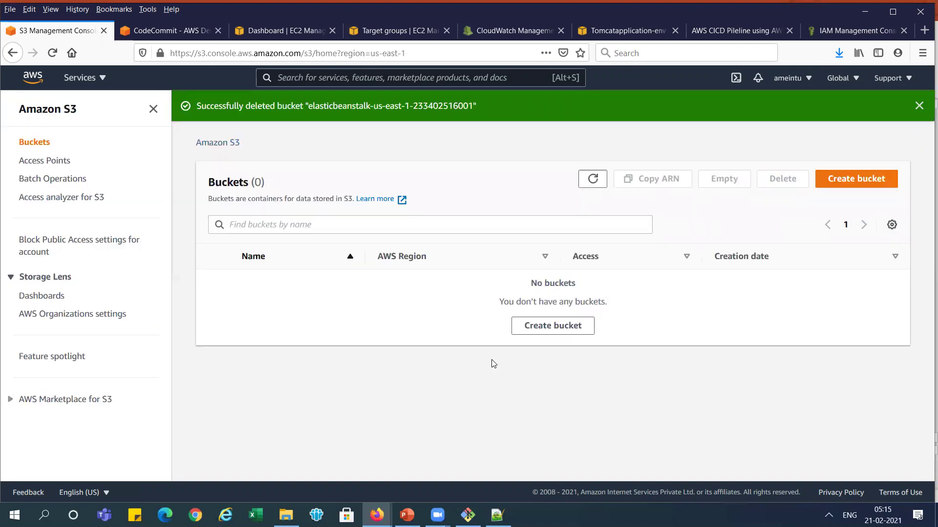
pyautogui.click(919, 106)
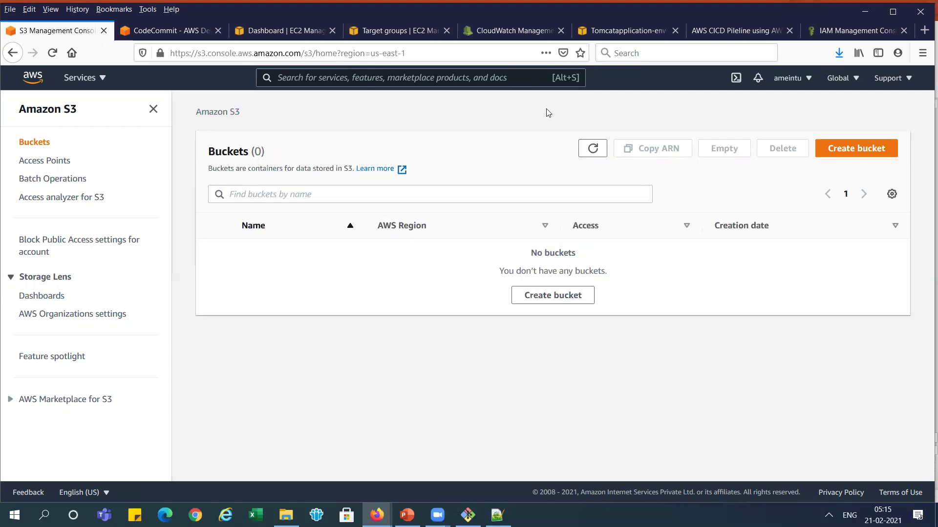
# - Switch to the PowerPoint presentation and review the pipeline and build deletion items on the Delete Pipeline slide
pyautogui.click(171, 27)
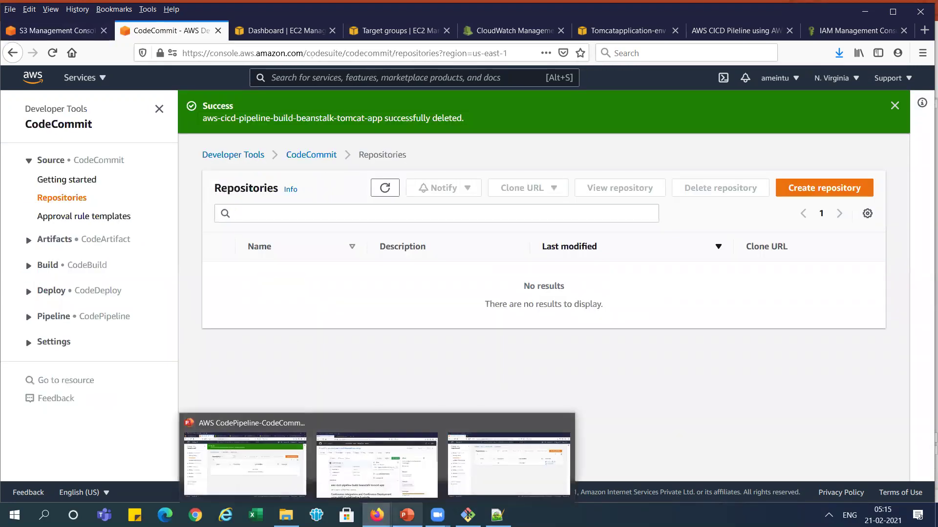
pyautogui.click(407, 515)
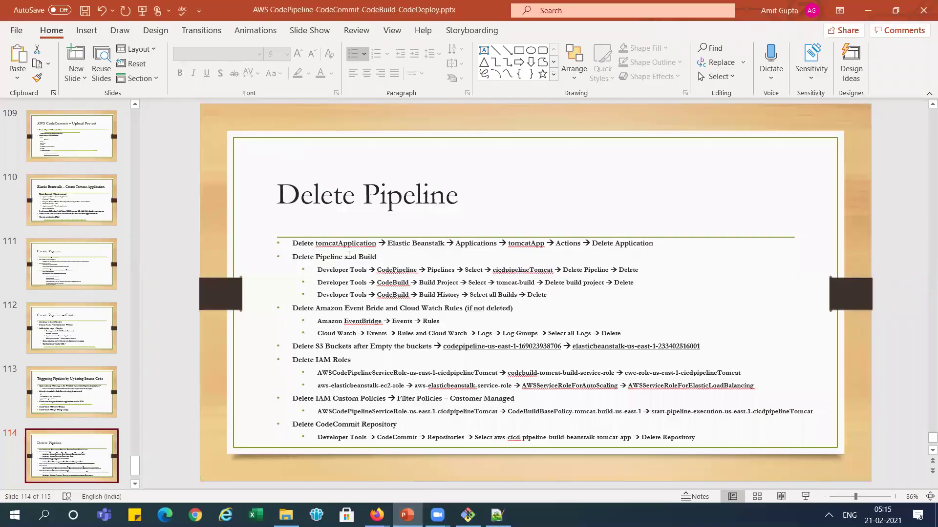
pyautogui.moveTo(335, 270); pyautogui.dragTo(470, 299)
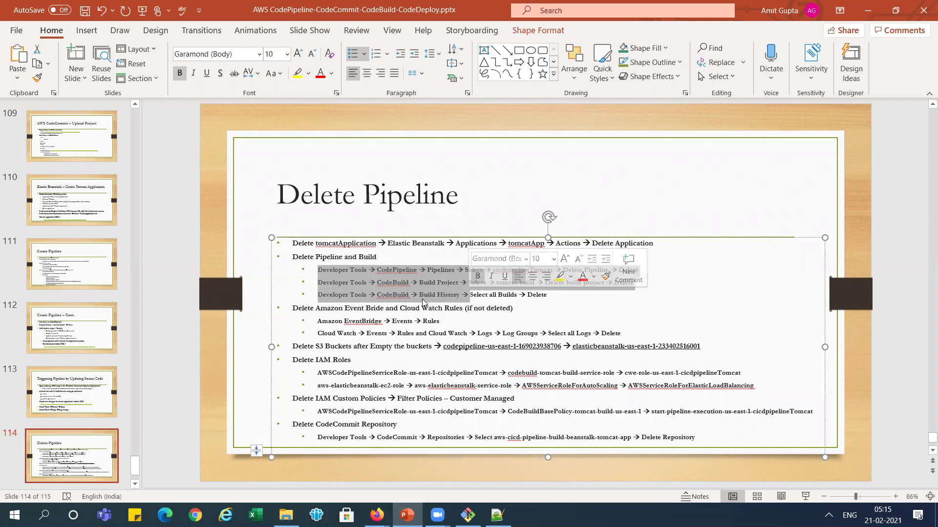
# - Review the CloudWatch rules item on the Delete Pipeline slide, switch to Firefox, and check the refreshed CloudWatch event rules
pyautogui.moveTo(396, 306); pyautogui.dragTo(460, 308)
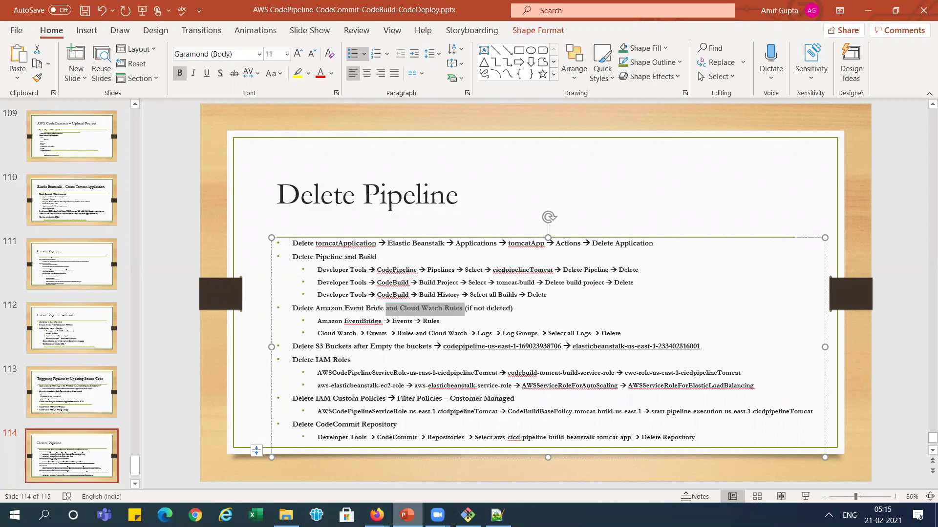
pyautogui.moveTo(377, 515)
pyautogui.click(284, 477)
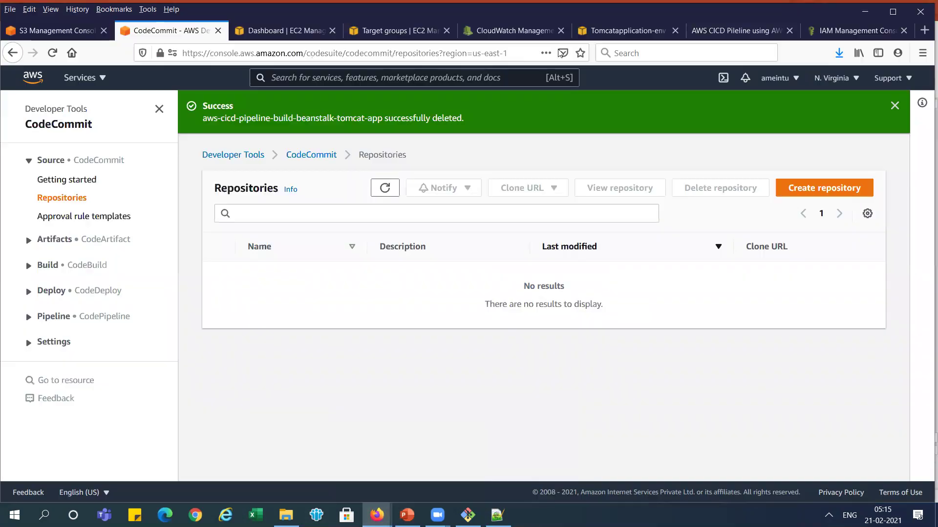
pyautogui.click(513, 30)
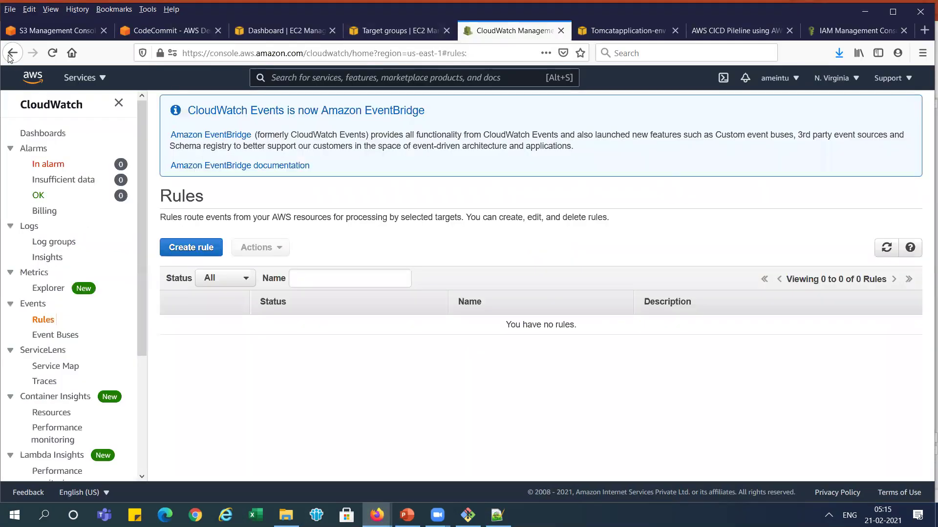
pyautogui.click(56, 52)
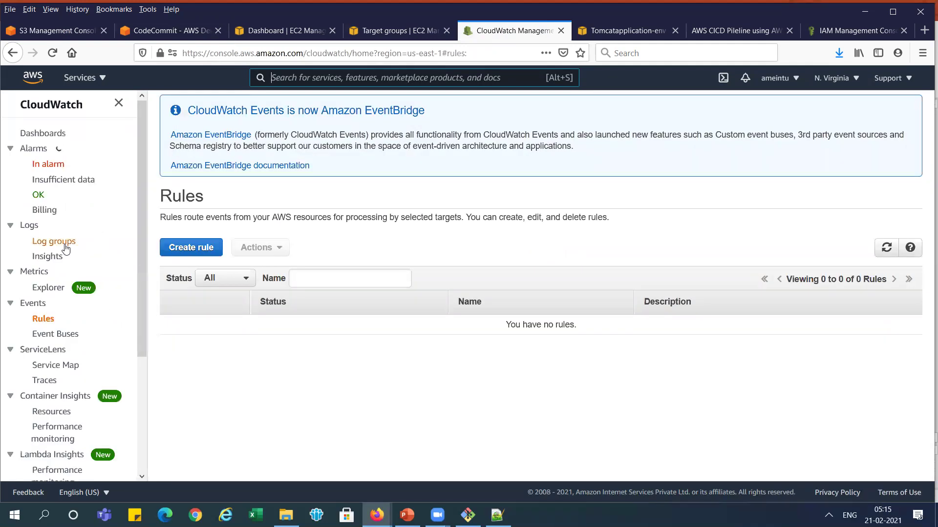
# - Delete the /aws/codebuild/tomcat-build log group from the CloudWatch log groups and confirm the deletion
pyautogui.click(66, 247)
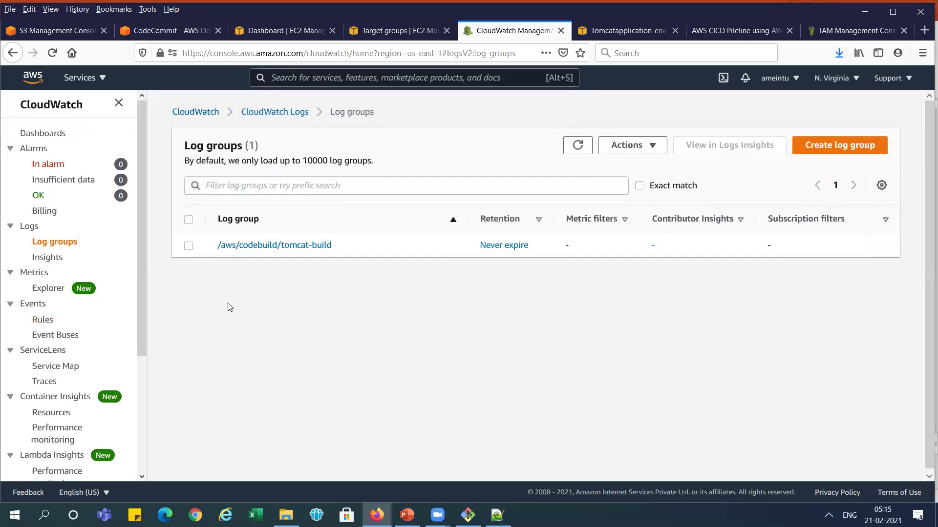
pyautogui.click(188, 246)
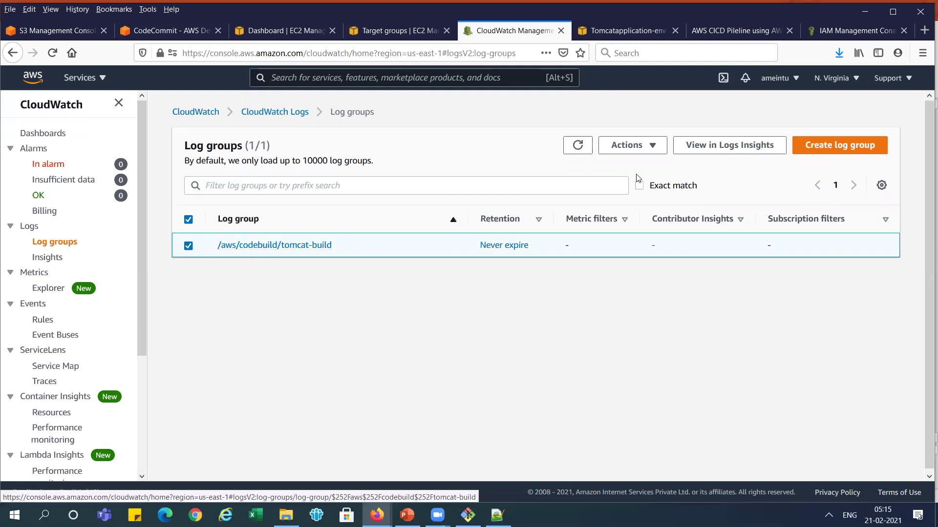
pyautogui.click(652, 145)
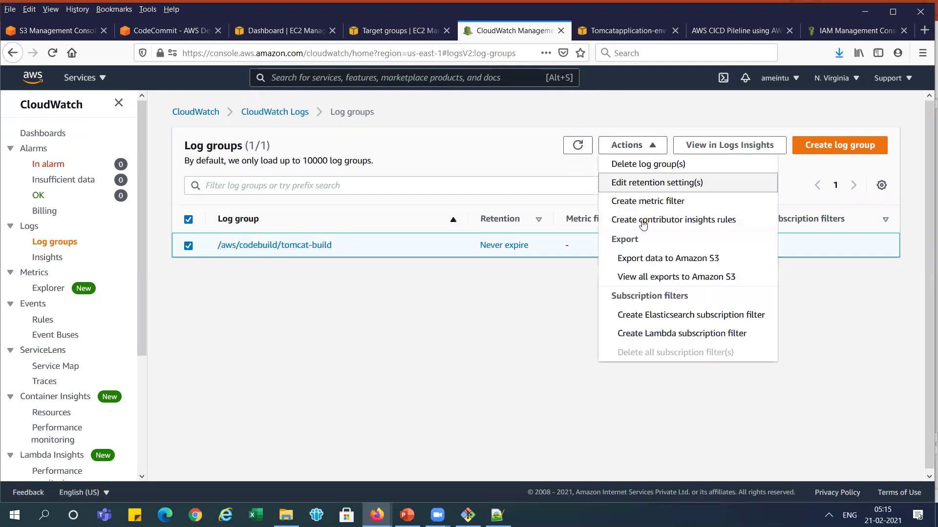
pyautogui.click(647, 168)
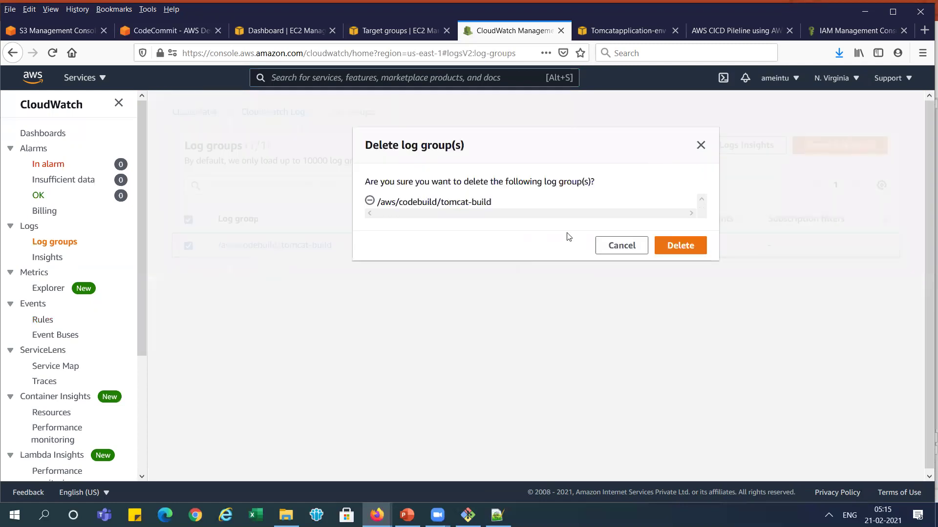
pyautogui.click(683, 246)
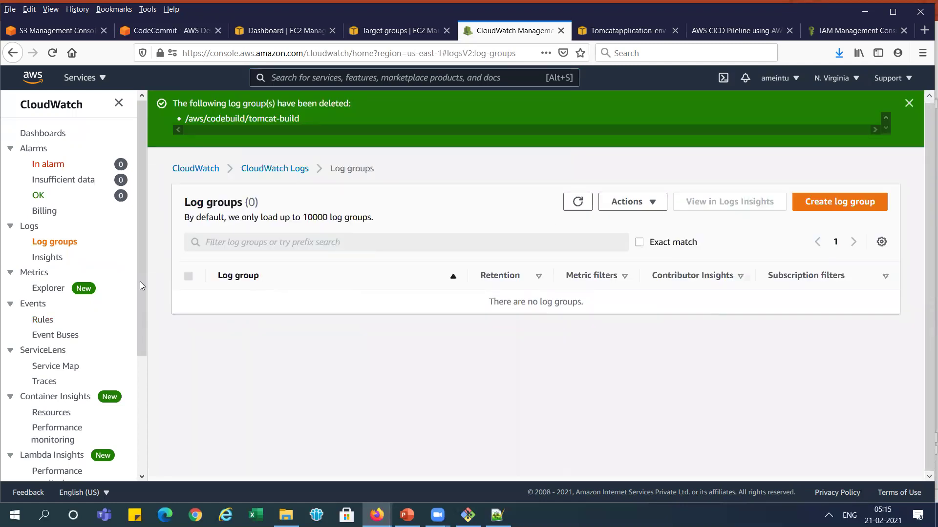
# - Recheck the CloudWatch event rules and compare them with the Cloud Watch line on the PowerPoint deletion slide
pyautogui.click(47, 321)
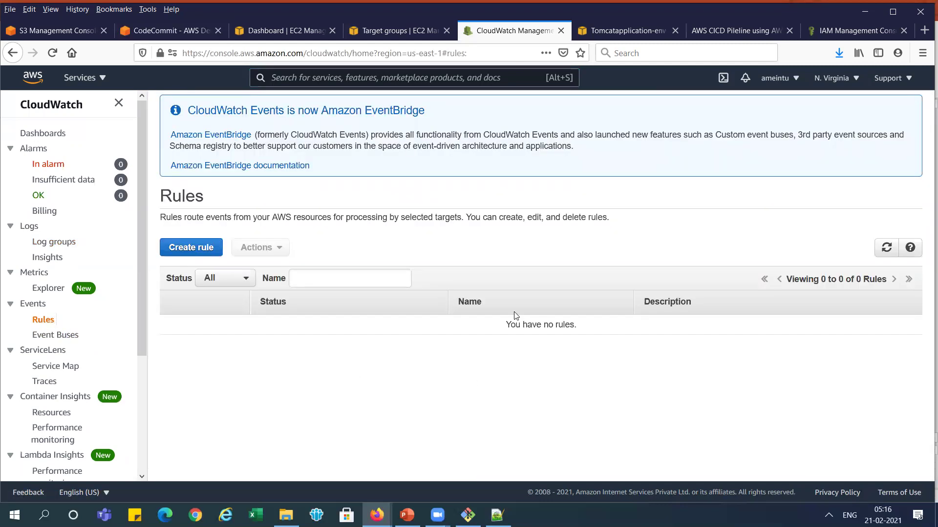
pyautogui.hotkey('alt', 'Tab')
pyautogui.moveTo(348, 334); pyautogui.dragTo(501, 334)
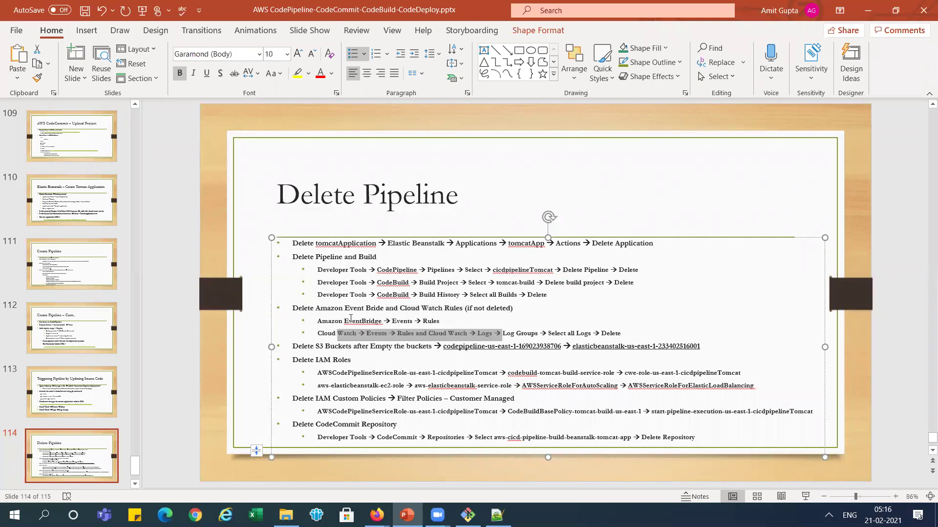
# - Copy the word EventBridge from the slide, switch to Firefox, and use it to find and open Amazon EventBridge in the AWS console
pyautogui.moveTo(345, 321); pyautogui.dragTo(382, 321)
pyautogui.hotkey('ctrl', 'c')
pyautogui.hotkey('alt', 'Tab')
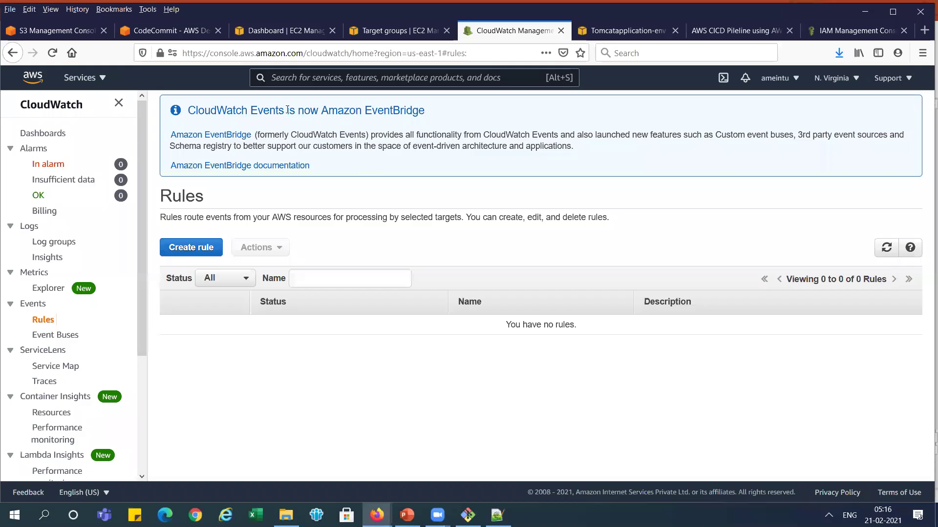
pyautogui.click(315, 79)
pyautogui.hotkey('ctrl', 'v')
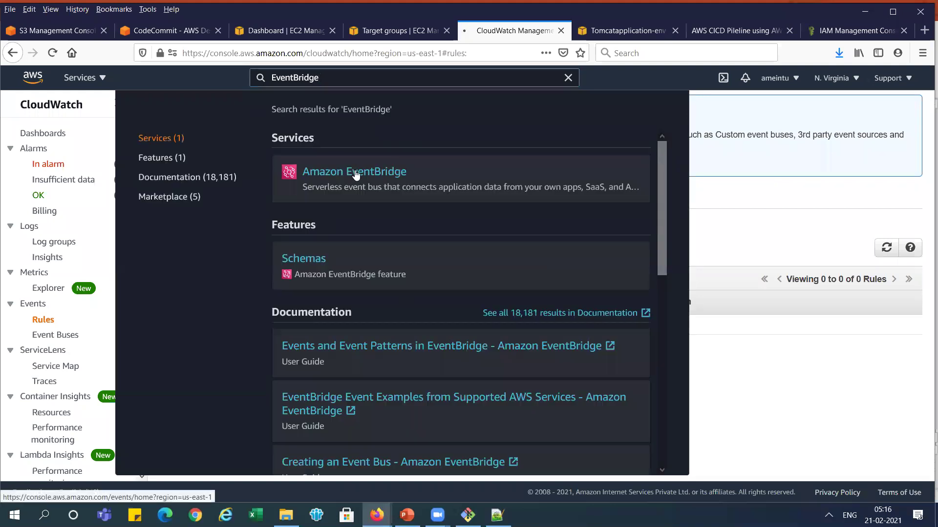
pyautogui.click(355, 172)
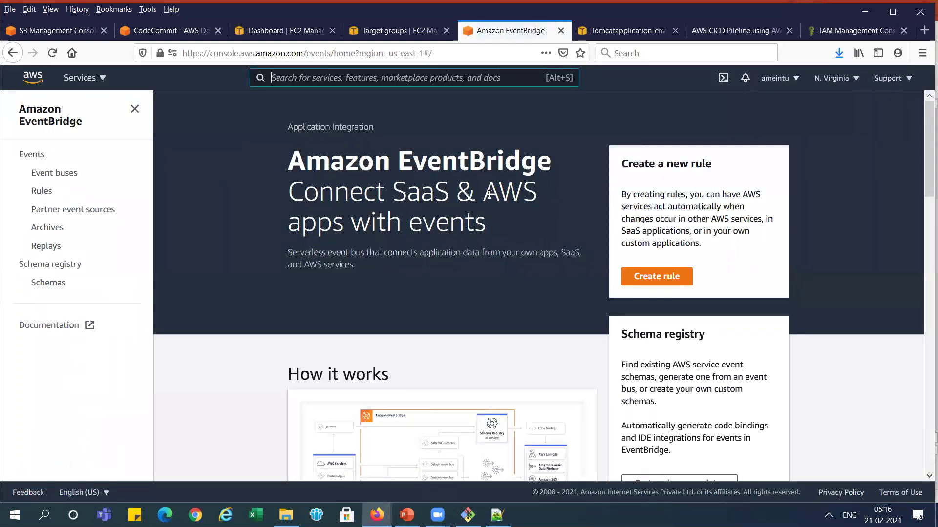
# - Check the remaining target group and the refreshed resource overview on the EC2 dashboard
pyautogui.click(390, 28)
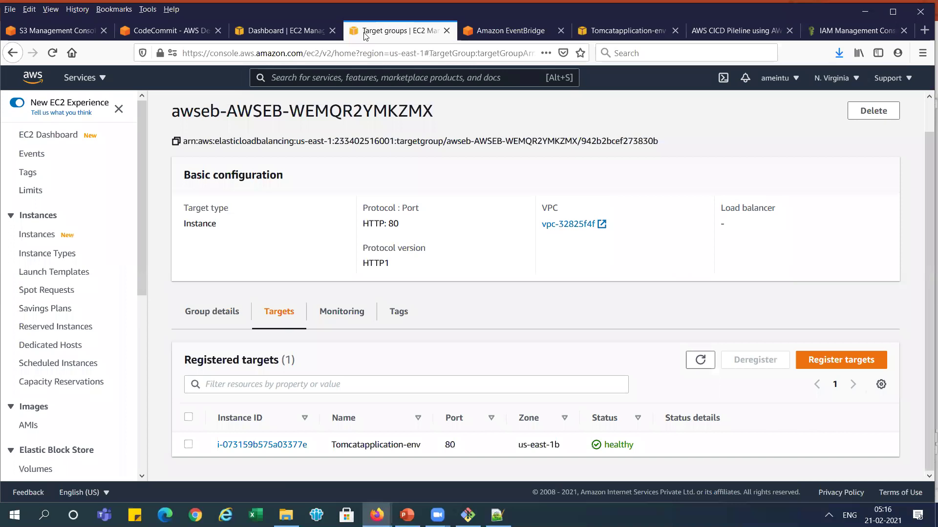
pyautogui.click(284, 30)
pyautogui.click(634, 128)
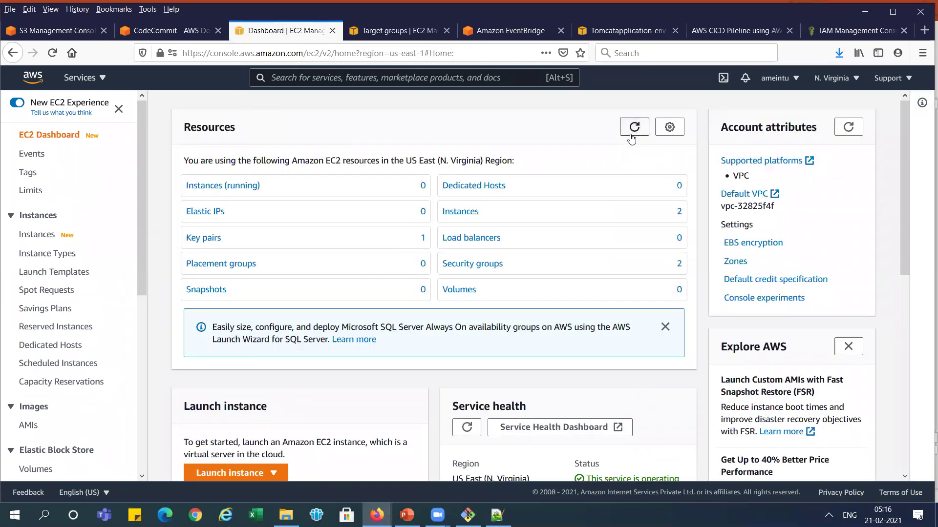
# - Check the Elastic Beanstalk environments and the refreshed applications list for remaining Tomcat resources
pyautogui.click(652, 32)
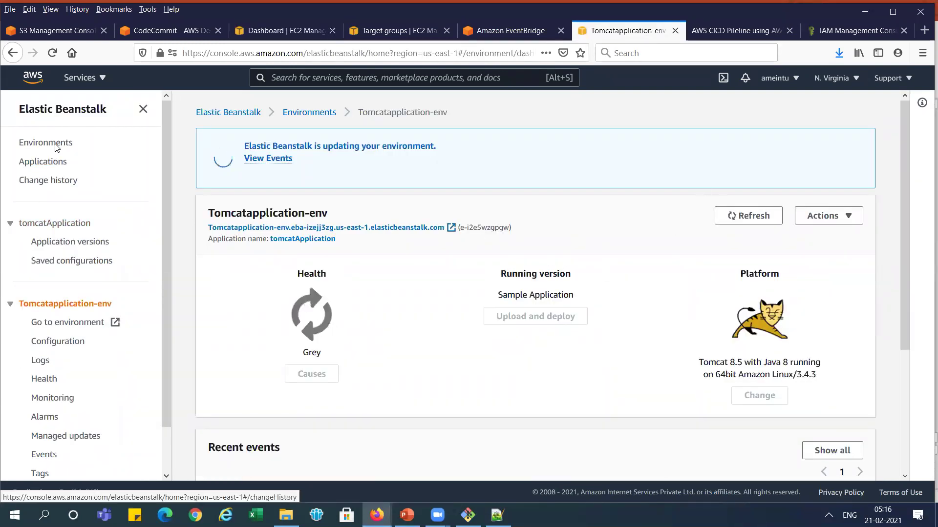
pyautogui.click(46, 162)
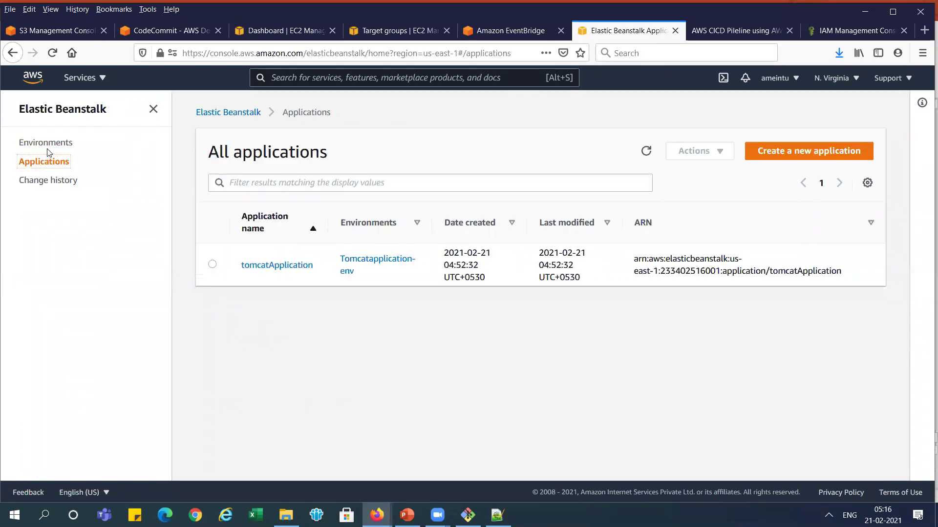
pyautogui.click(52, 144)
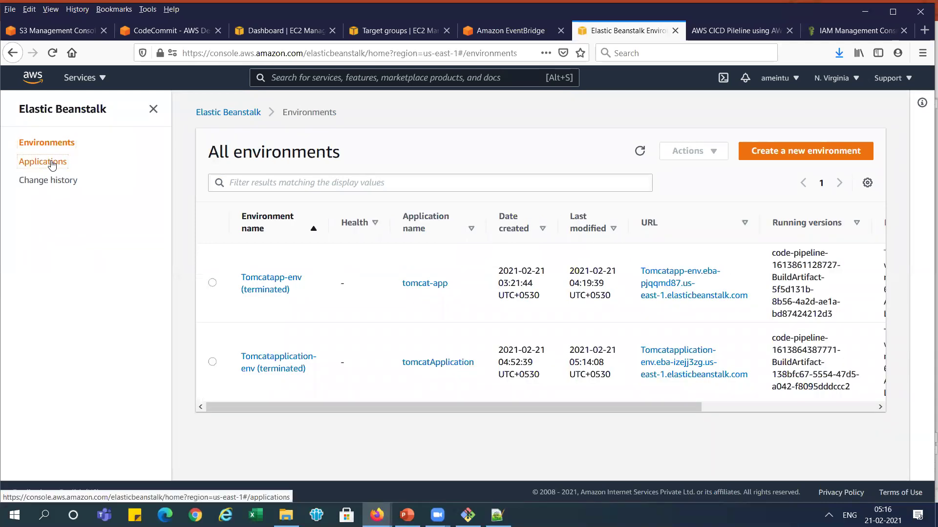
pyautogui.click(52, 163)
pyautogui.click(645, 152)
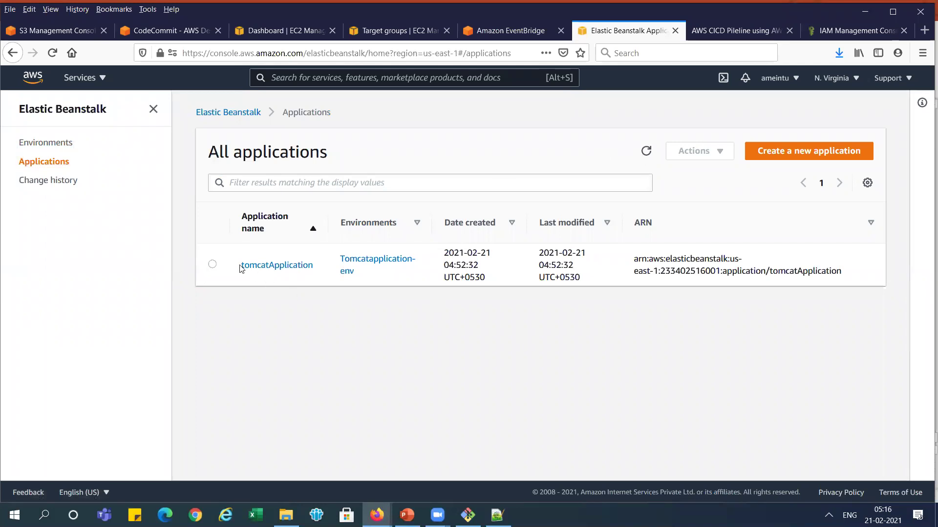
# - Switch to the PowerPoint slide and review the S3 bucket, IAM role and IAM custom policy deletion items
pyautogui.hotkey('alt', 'Tab')
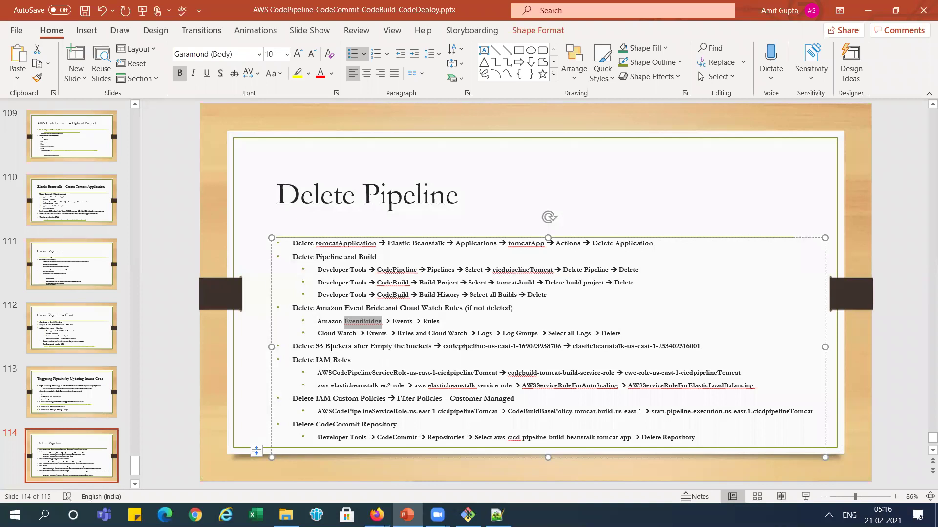
pyautogui.moveTo(326, 347); pyautogui.dragTo(421, 351)
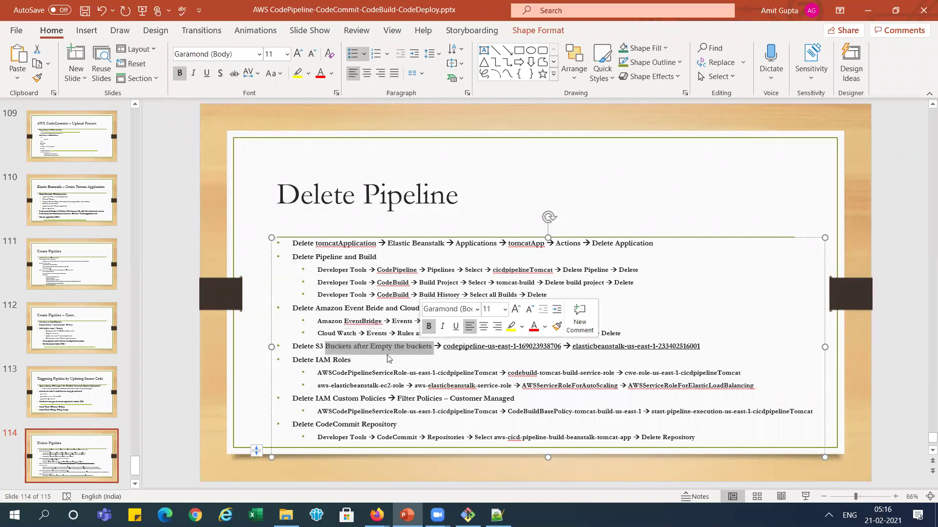
pyautogui.moveTo(314, 361); pyautogui.dragTo(348, 415)
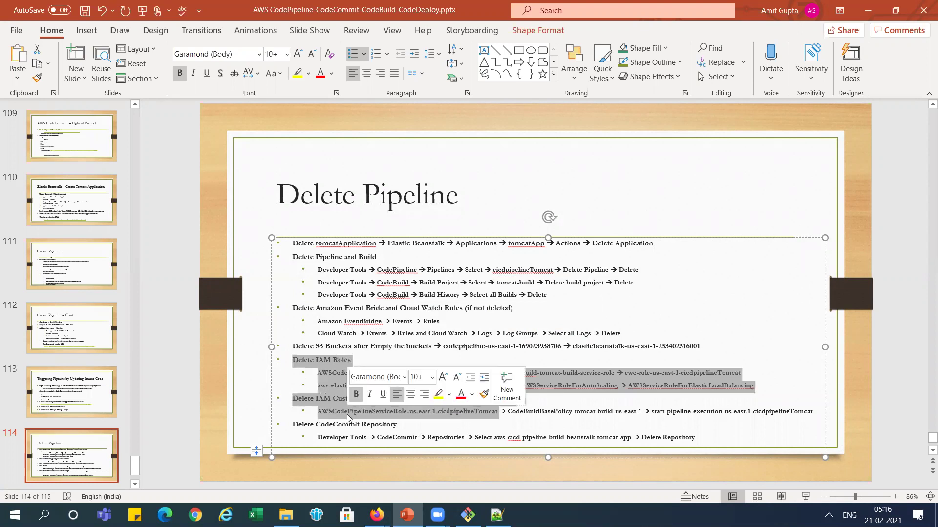
# - In Firefox, delete IAM roles aws-elasticbeanstalk-ec2-role, aws-elasticbeanstalk-service-role, AWSCodePipelineServiceRole, AWSServiceRoleForAutoScaling, AWSServiceRoleForElasticLoadBalancing, codebuild-tomcat-build-service-role and cwe-role-us-east-1-cicdpipelineTomcat
pyautogui.hotkey('alt', 'Tab')
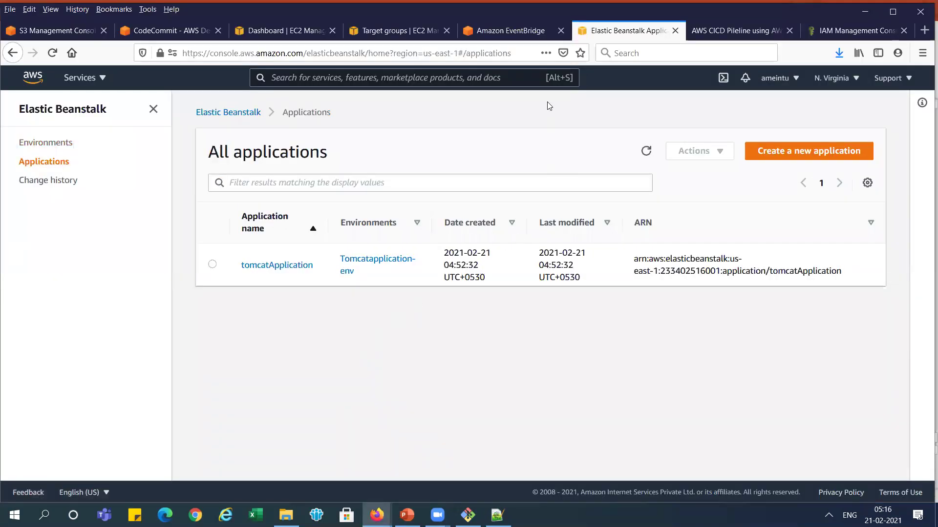
pyautogui.click(830, 31)
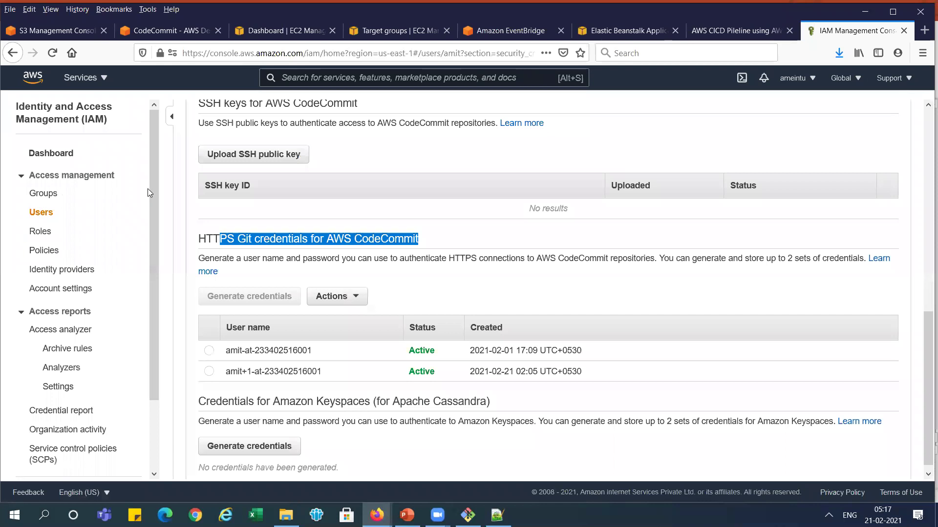
pyautogui.click(44, 232)
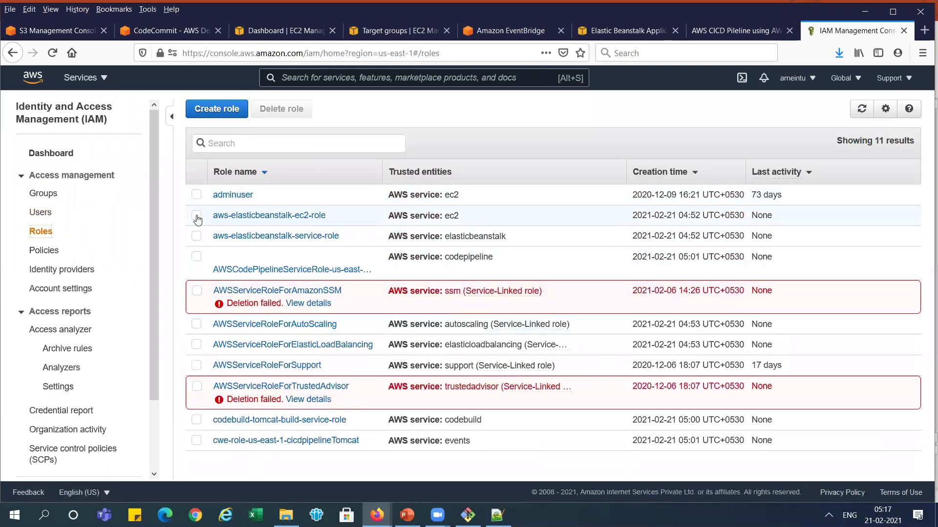
pyautogui.click(196, 216)
pyautogui.click(197, 236)
pyautogui.click(197, 258)
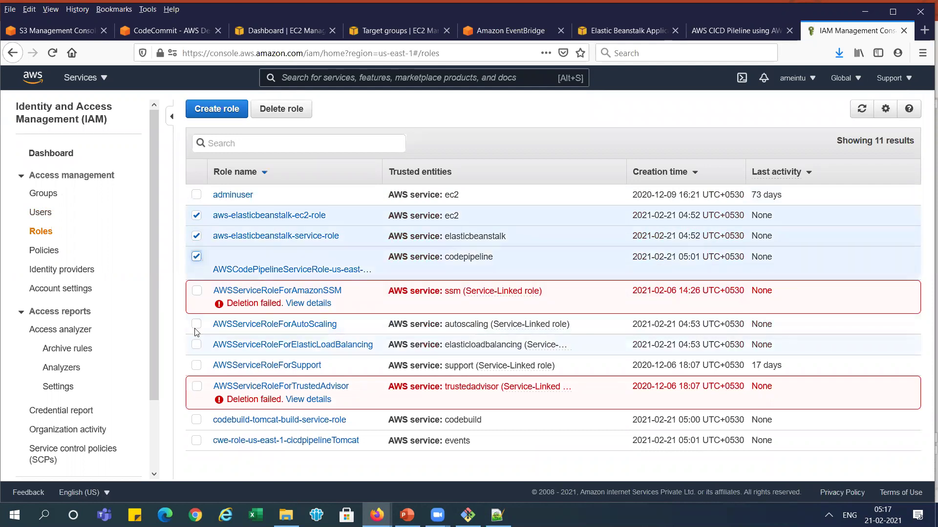
pyautogui.click(196, 325)
pyautogui.click(196, 345)
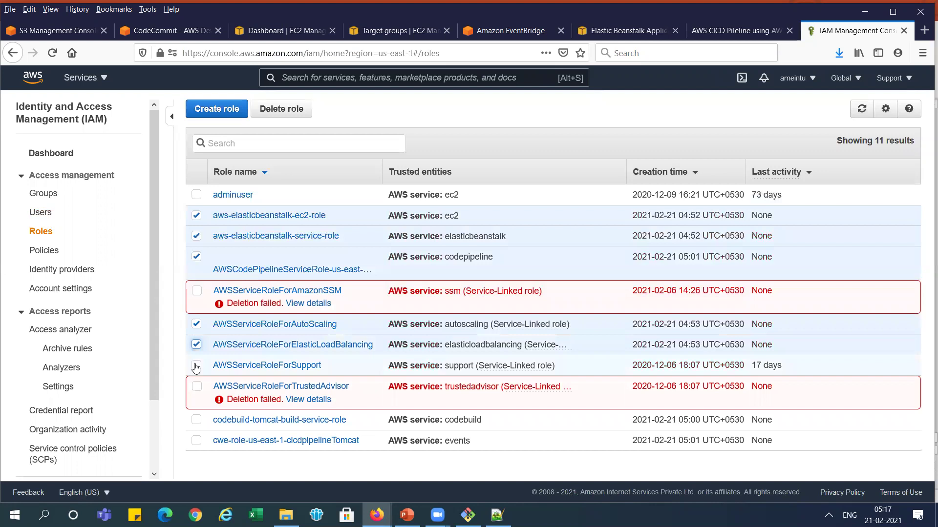
pyautogui.click(196, 441)
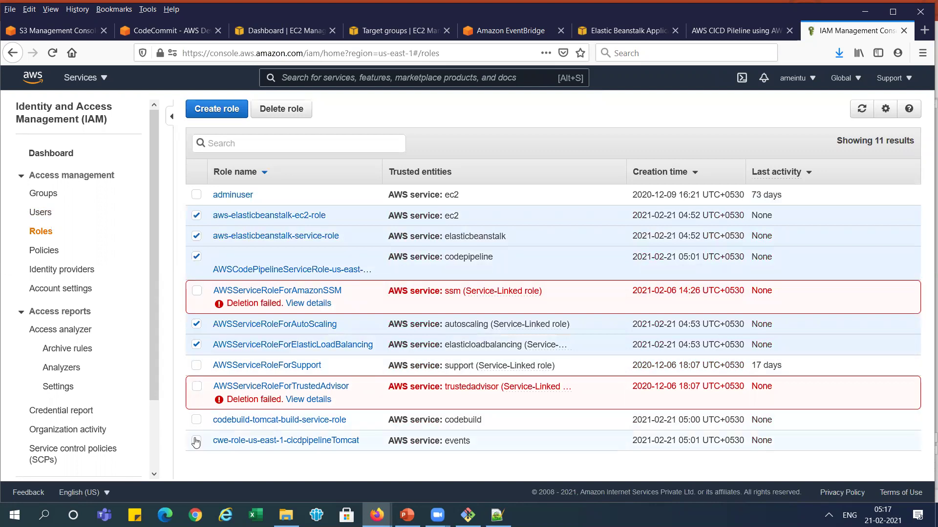
pyautogui.click(196, 421)
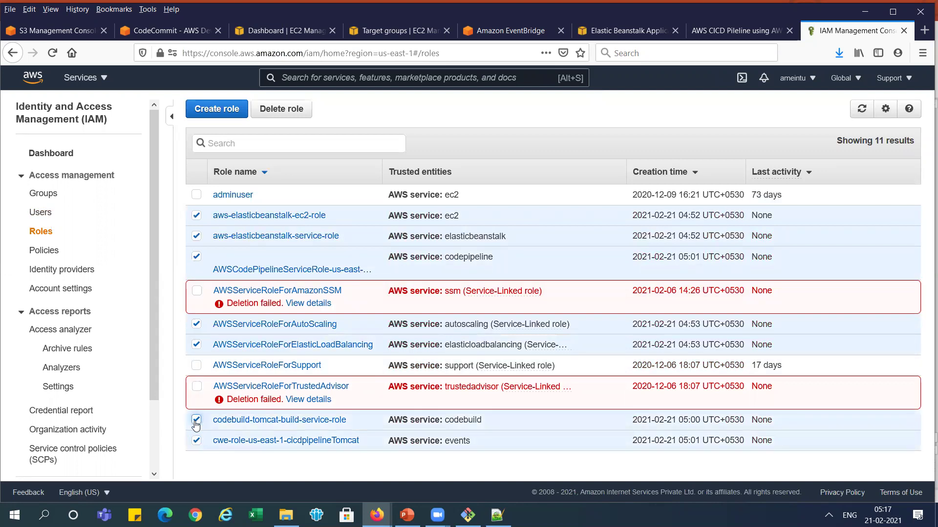
pyautogui.click(281, 109)
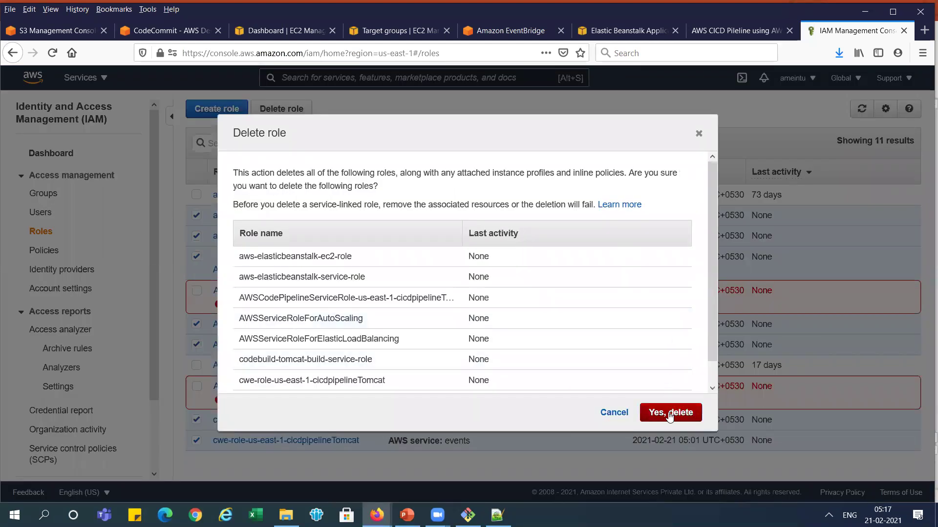
pyautogui.click(670, 413)
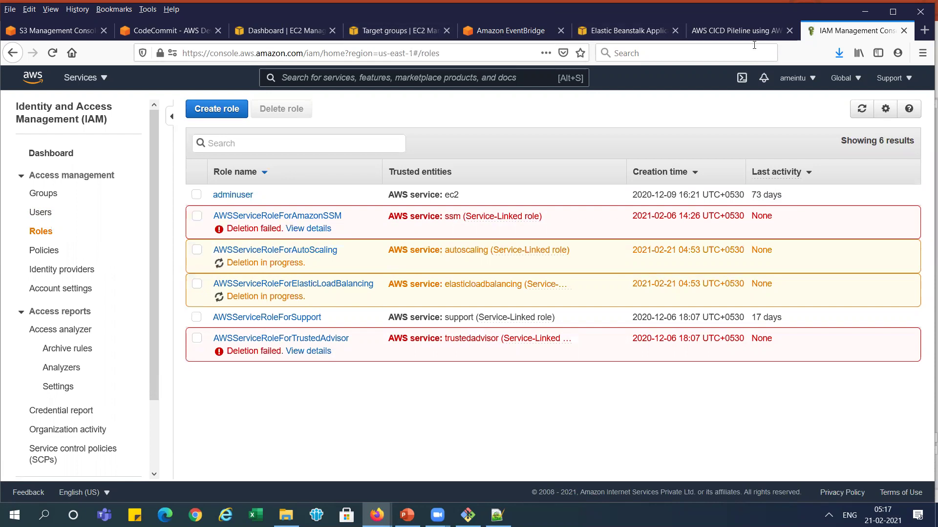
# - Delete the Elastic Beanstalk application tomcatApplication, entering its name tomcatApplication to confirm the deletion
pyautogui.click(618, 34)
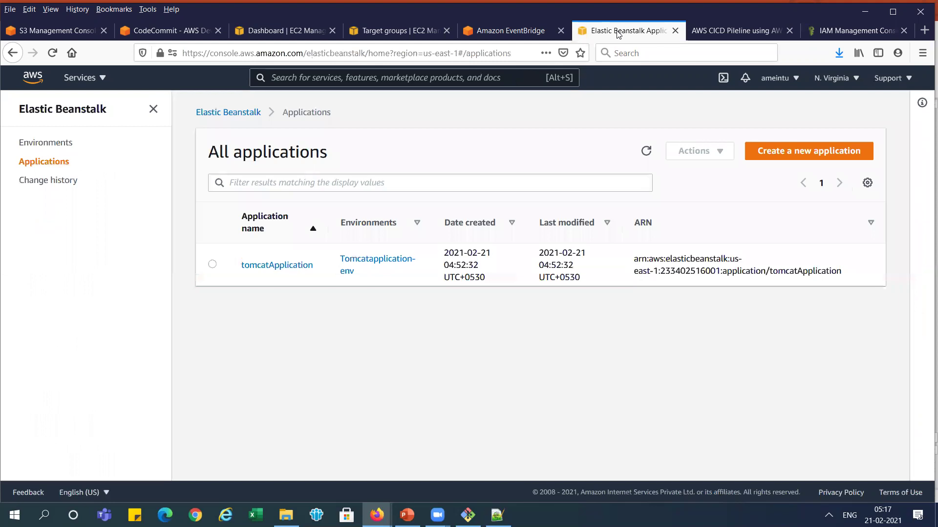
pyautogui.click(647, 153)
pyautogui.click(647, 153)
pyautogui.click(213, 265)
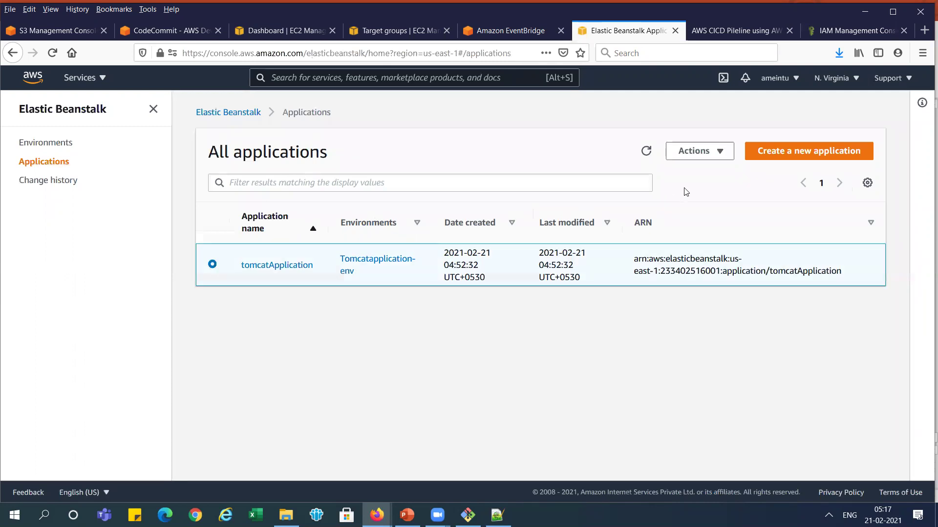
pyautogui.click(699, 152)
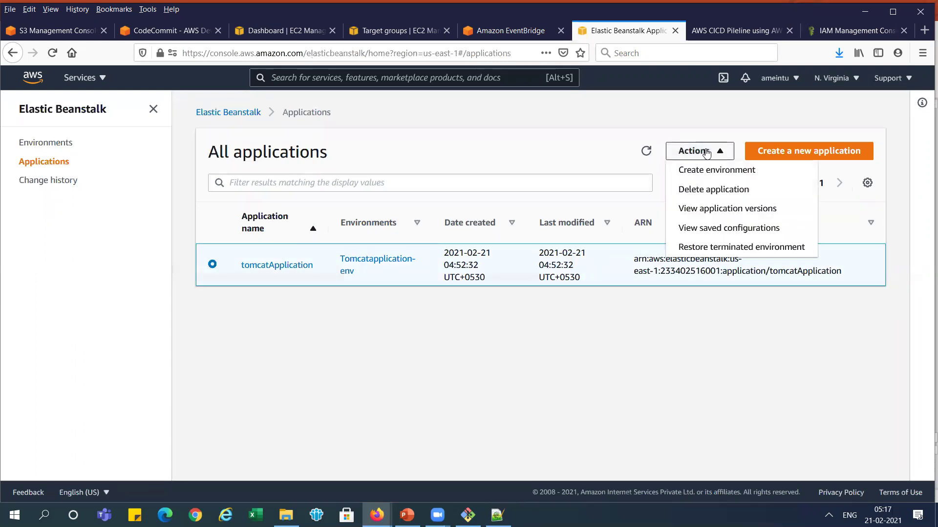
pyautogui.click(709, 194)
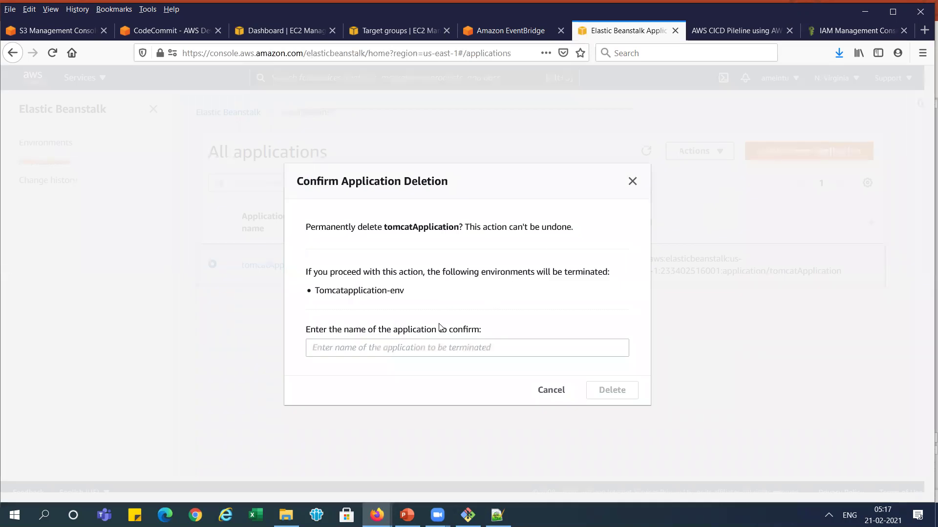
pyautogui.moveTo(385, 223); pyautogui.dragTo(460, 223)
pyautogui.hotkey('ctrl', 'c')
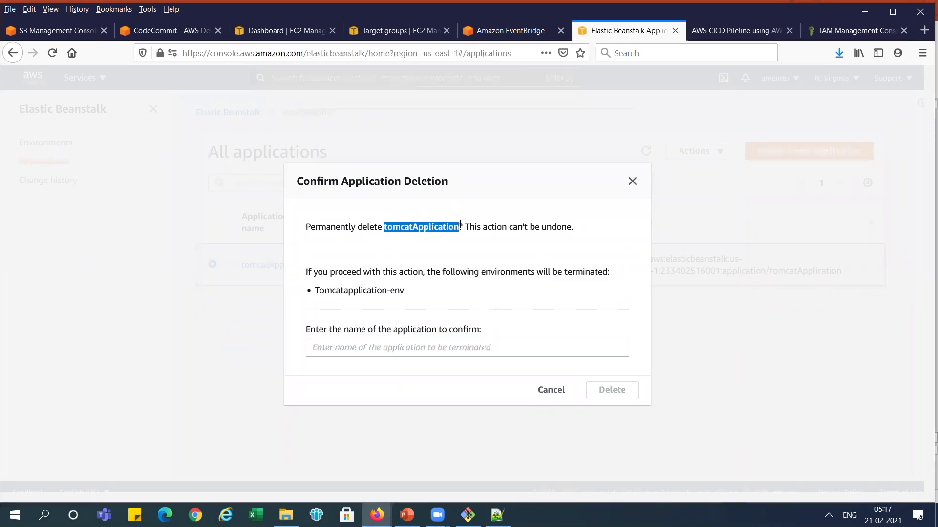
pyautogui.click(449, 345)
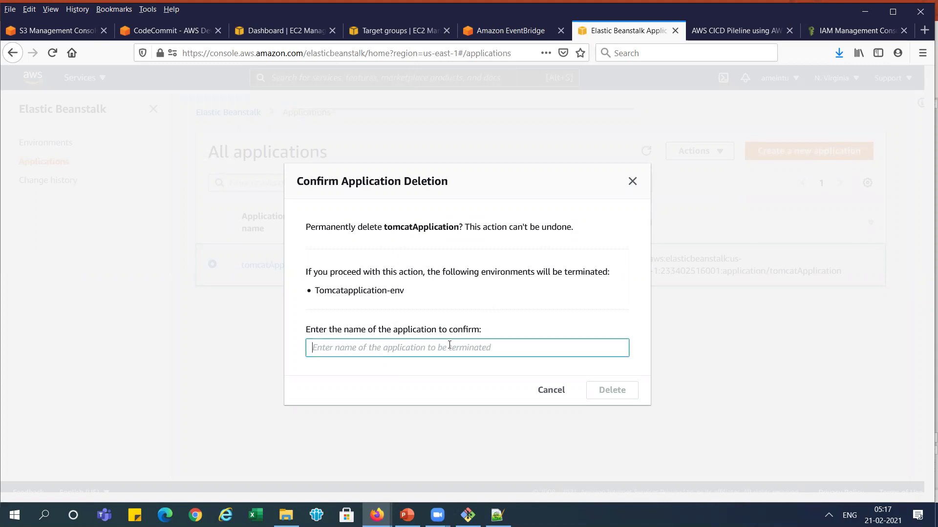
pyautogui.hotkey('ctrl', 'v')
pyautogui.click(610, 394)
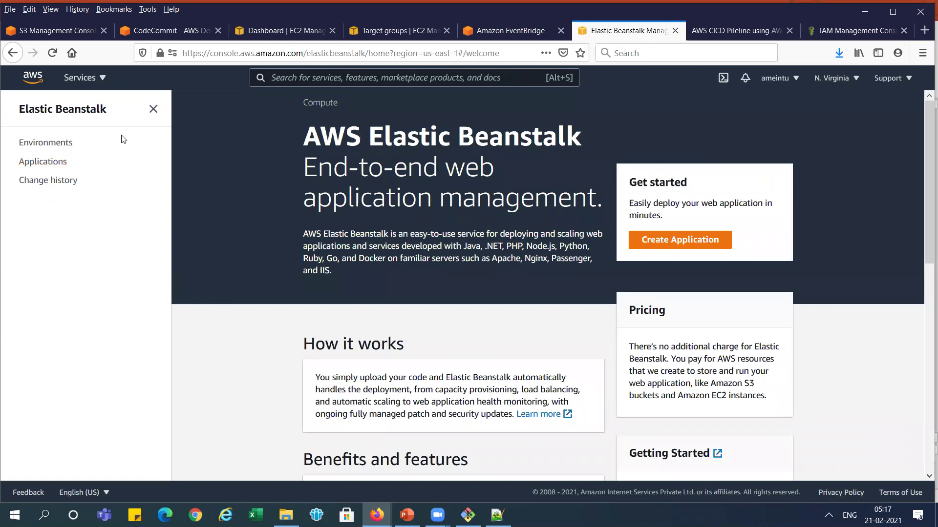
# - Check the Elastic Beanstalk applications and environments for leftovers, reloading the page
pyautogui.click(34, 166)
pyautogui.click(50, 151)
pyautogui.click(52, 166)
pyautogui.click(52, 53)
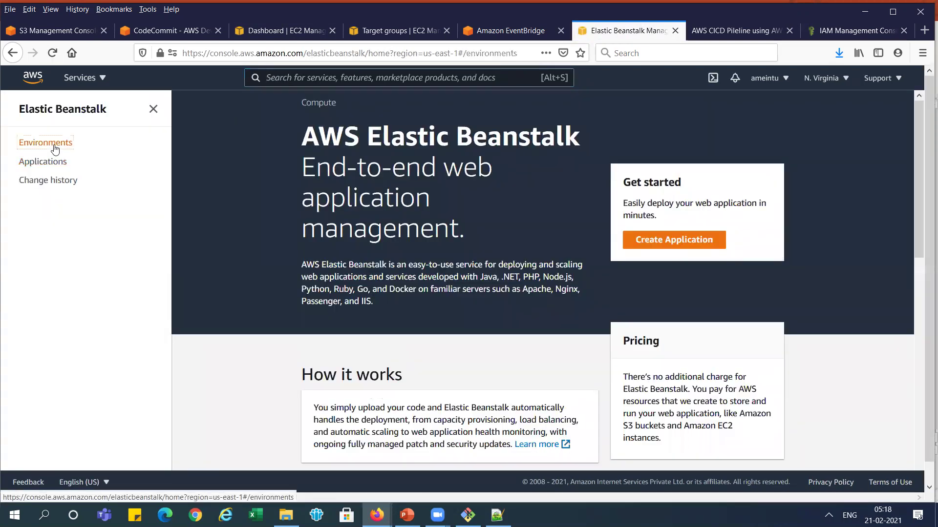
pyautogui.click(48, 143)
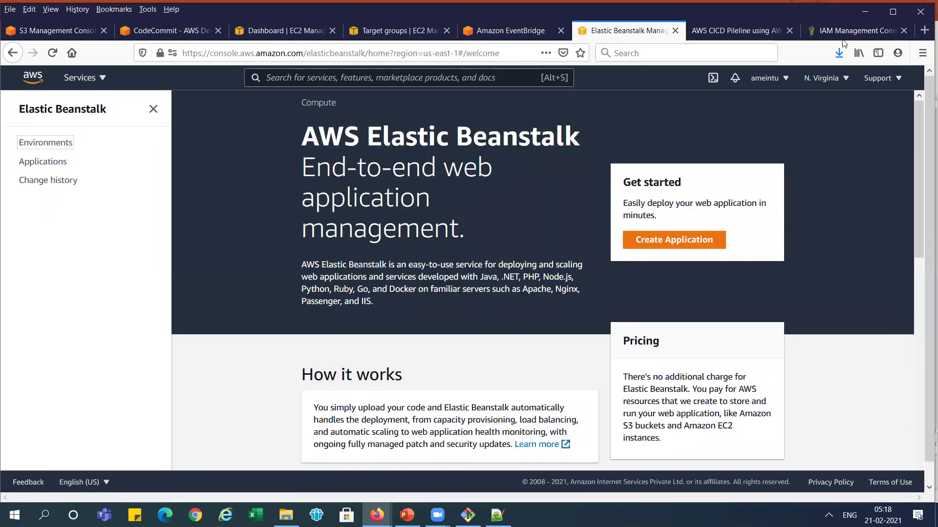
# - Open the IAM policies list and filter it to customer managed policies
pyautogui.click(856, 35)
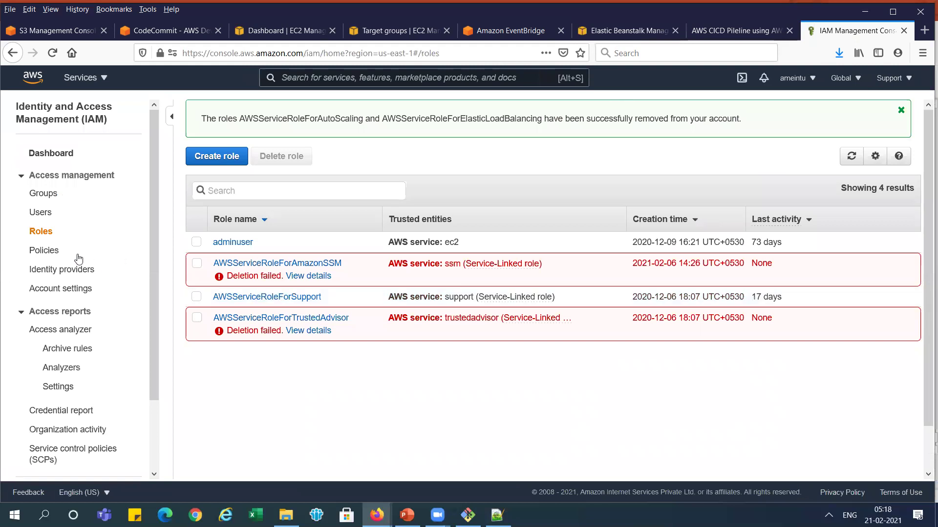
pyautogui.click(45, 252)
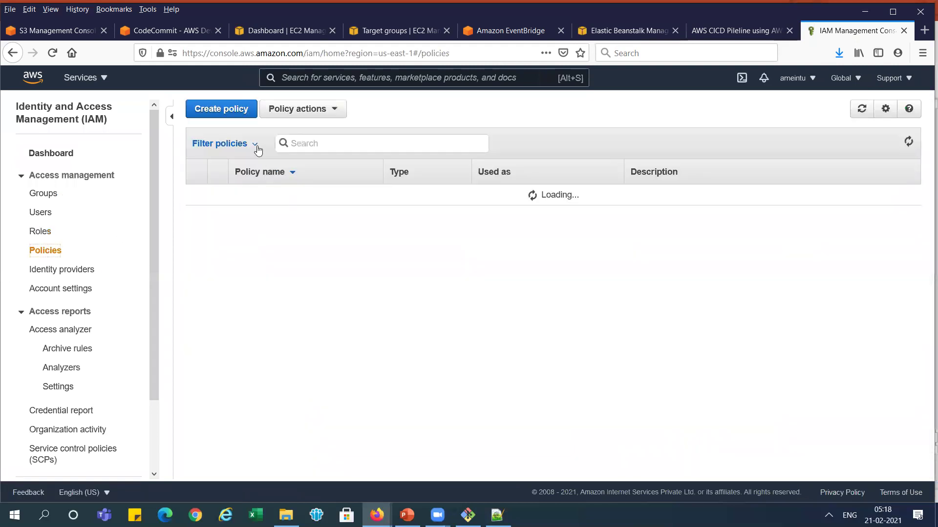
pyautogui.click(252, 146)
pyautogui.click(207, 213)
pyautogui.click(476, 336)
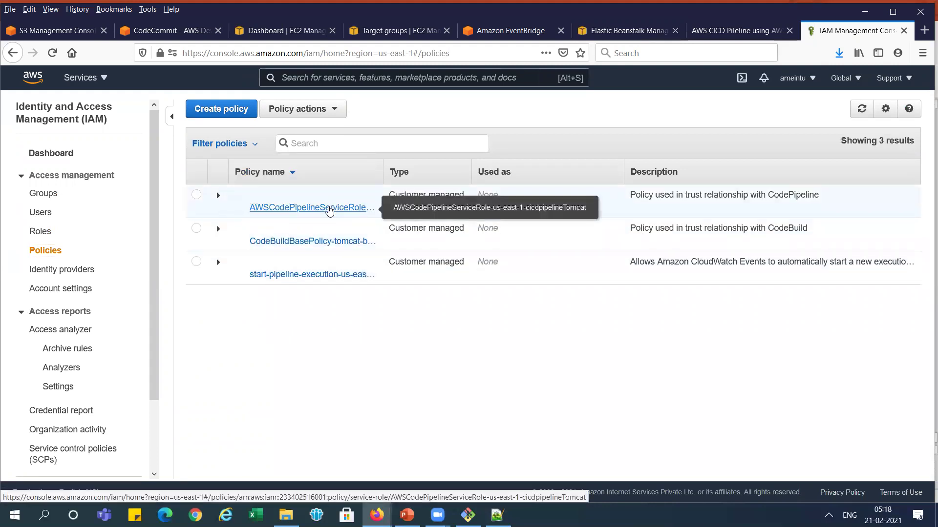
# - Delete the IAM policies AWSCodePipelineServiceRole-us-east-1-cicdpipelineTomcat, CodeBuildBasePolicy-tomcat-build-us-east-1 and start-pipeline-execution-us-east-1-cicdpipelineTomcat
pyautogui.click(330, 209)
pyautogui.click(878, 121)
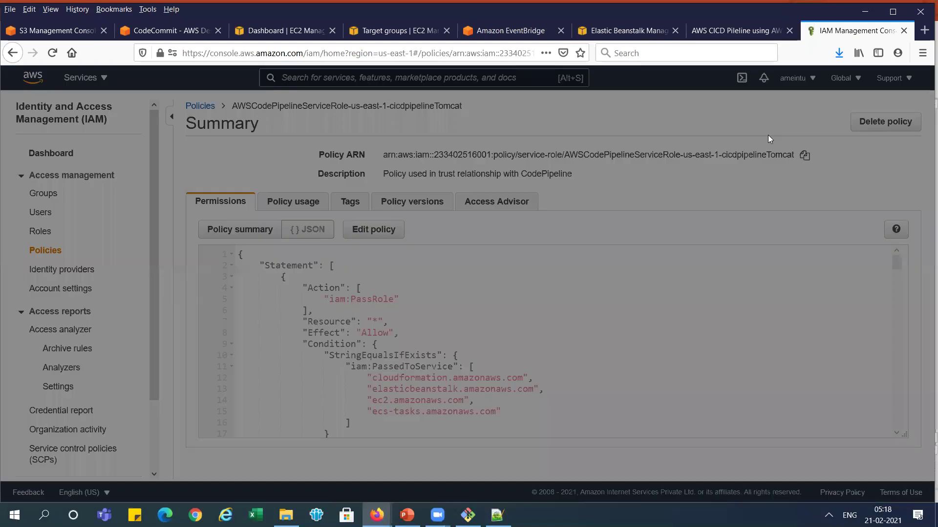
pyautogui.click(609, 236)
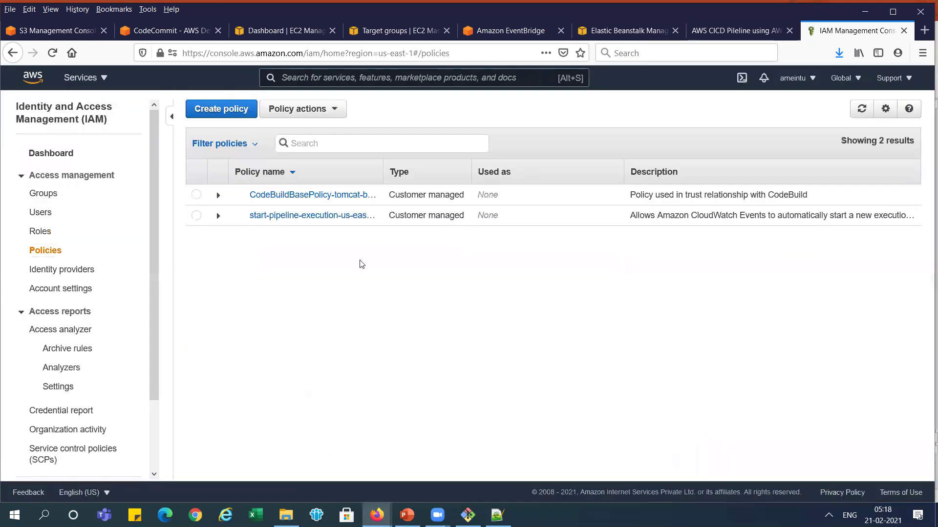
pyautogui.click(331, 207)
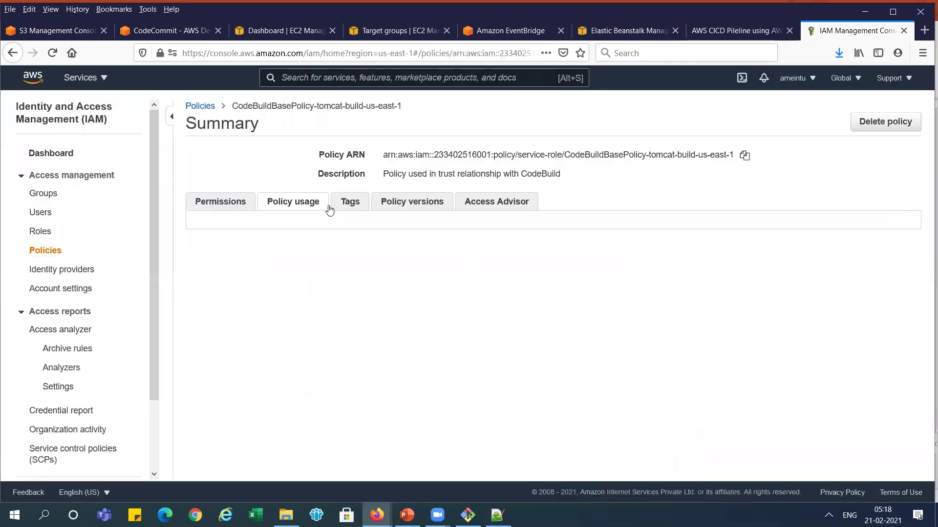
pyautogui.click(876, 122)
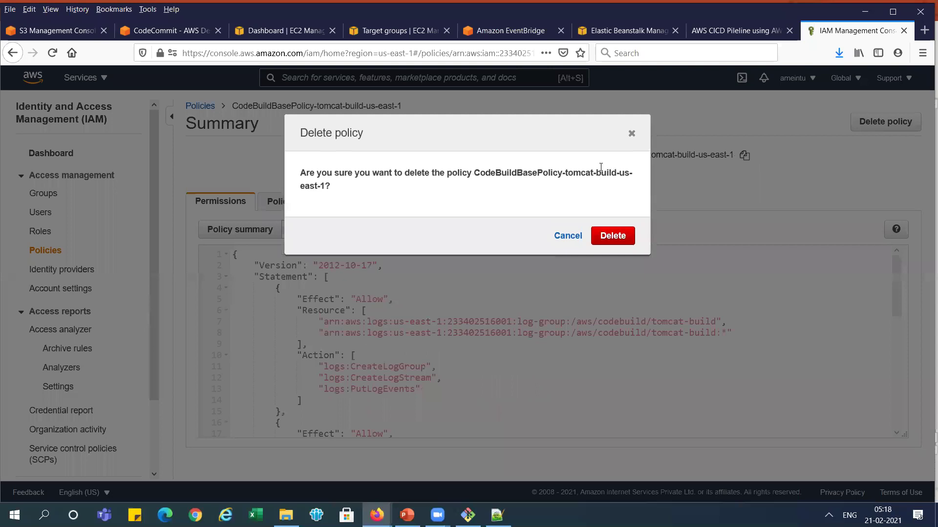
pyautogui.click(608, 236)
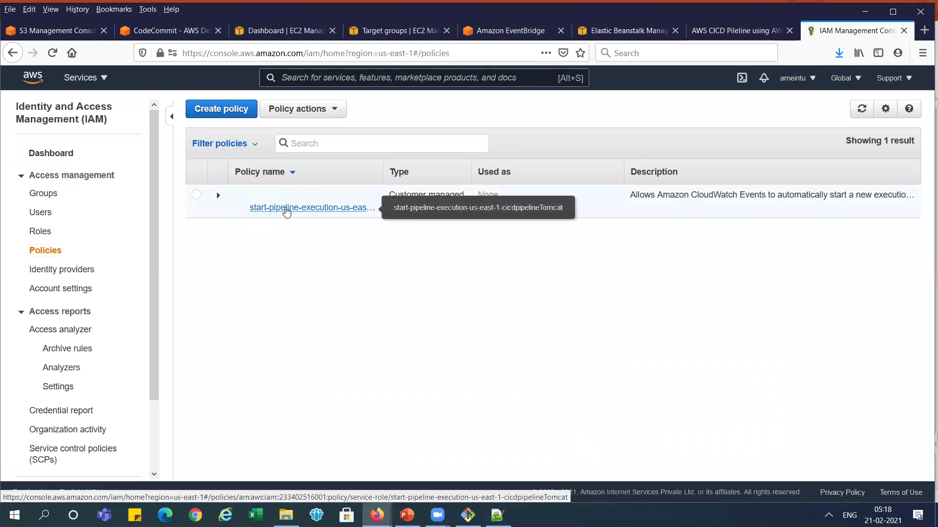
pyautogui.click(286, 211)
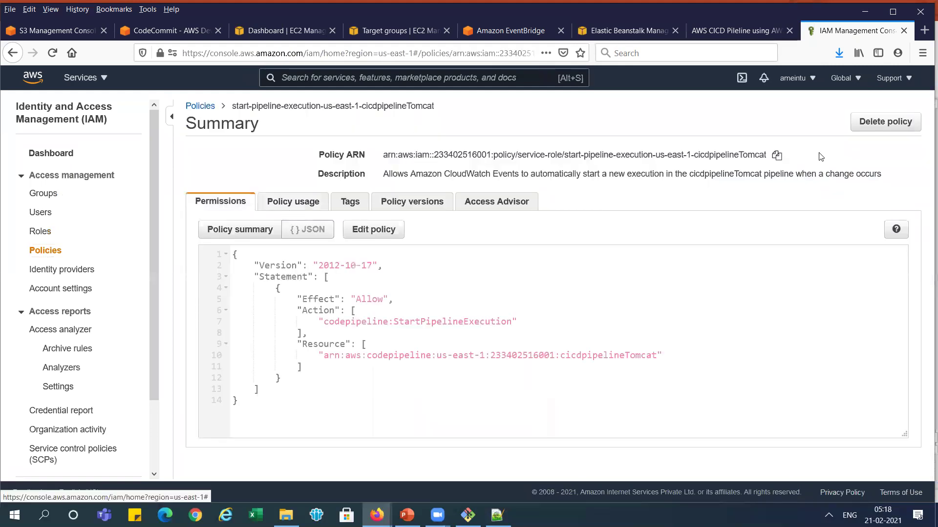
pyautogui.click(882, 123)
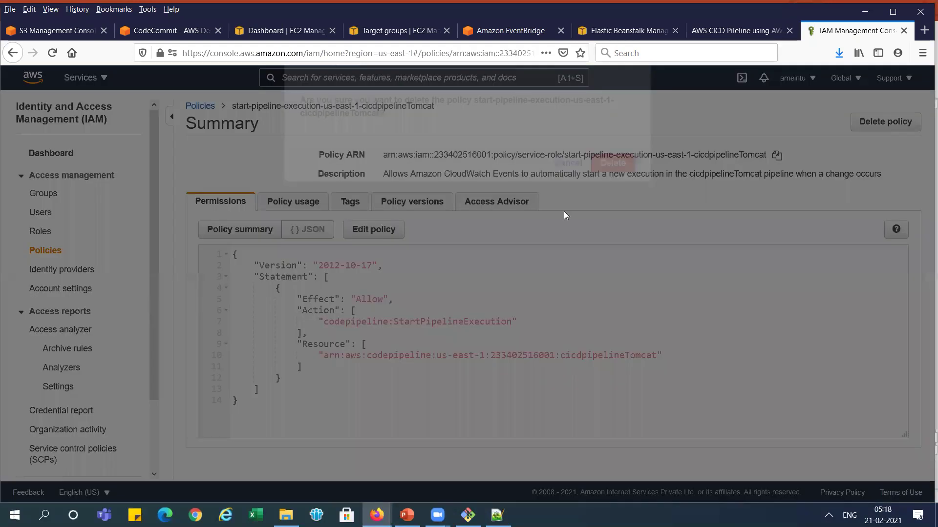
pyautogui.click(609, 240)
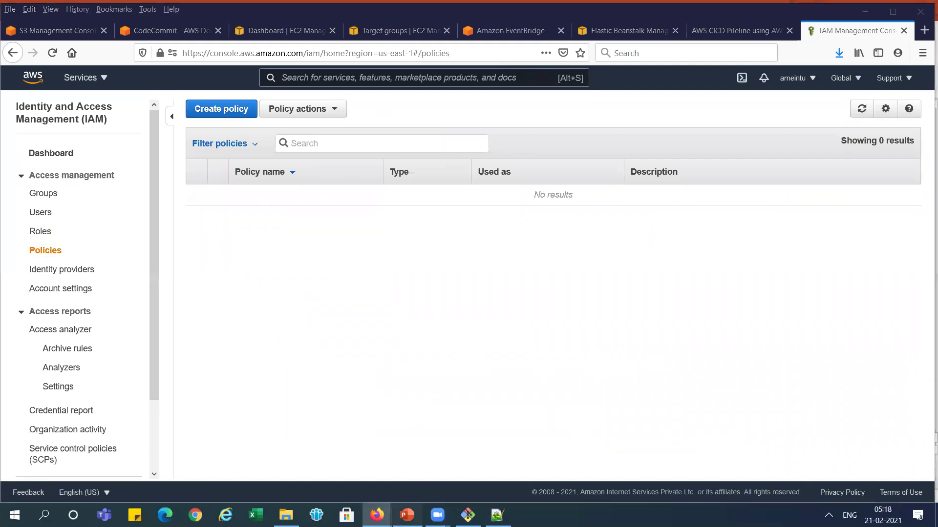
# - Switch to the PowerPoint Delete Pipeline slide and review the CodeCommit repository deletion item
pyautogui.click(407, 515)
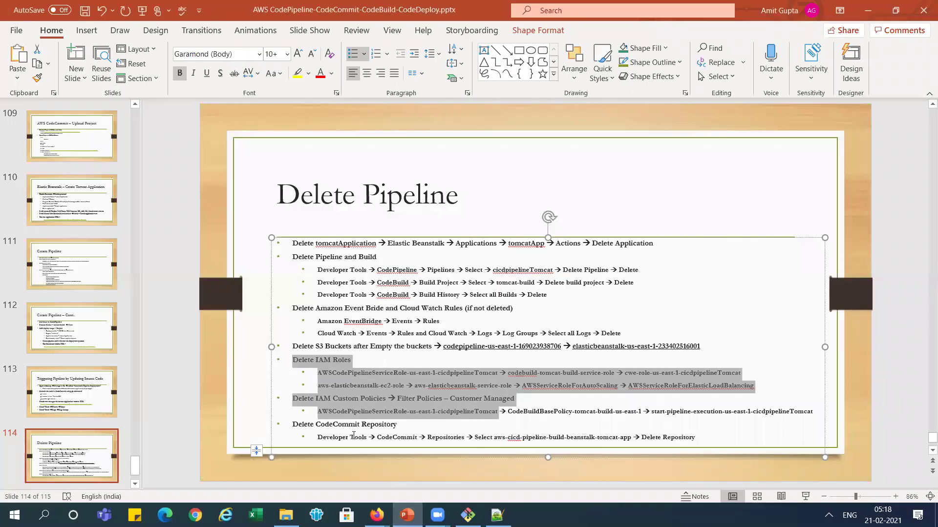
pyautogui.click(353, 437)
pyautogui.moveTo(325, 425); pyautogui.dragTo(394, 425)
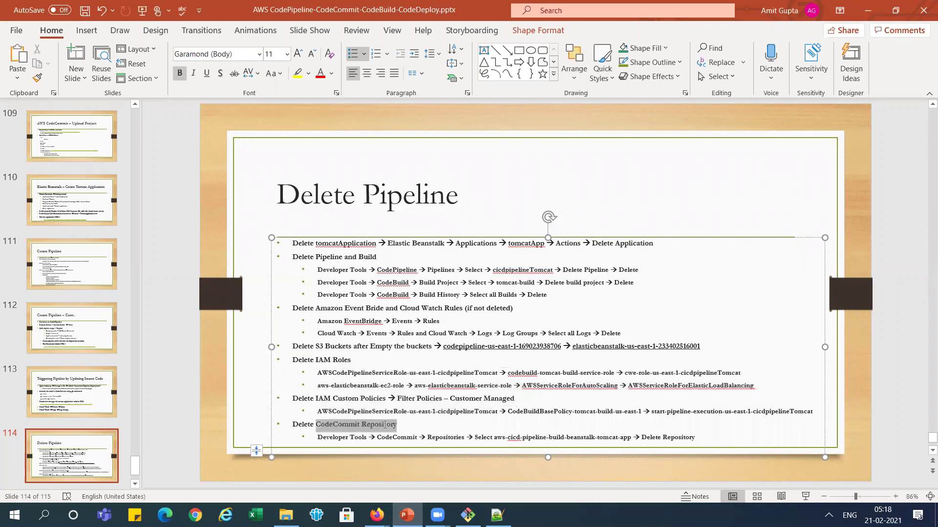
pyautogui.click(410, 309)
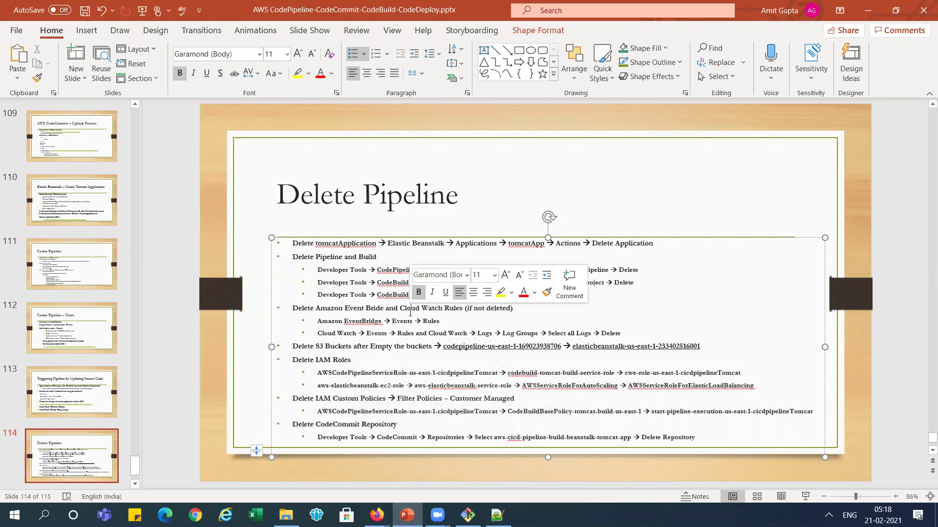